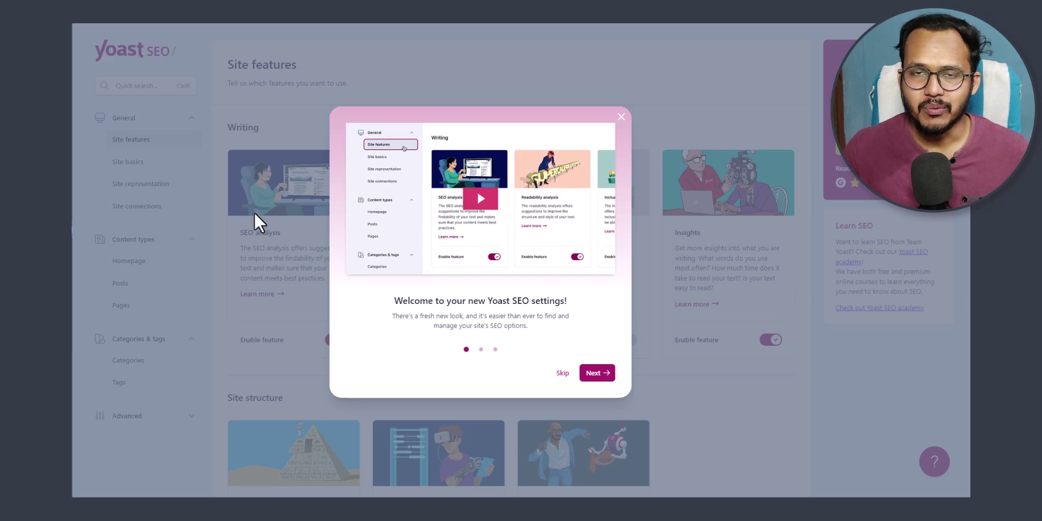
- Look through the Yoast SEO settings pages for site representation, site connections, homepage, posts and pages
middle_click(714, 121)
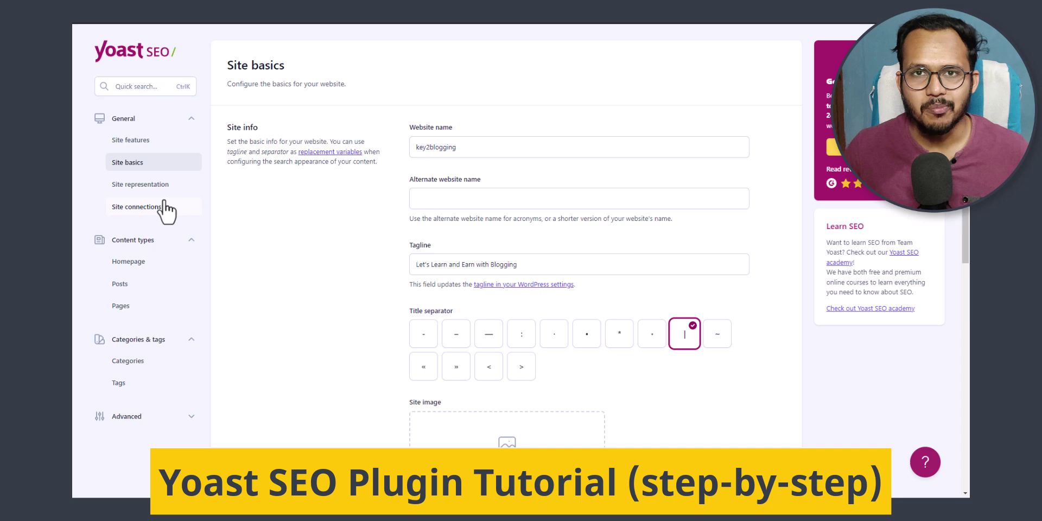
click(144, 188)
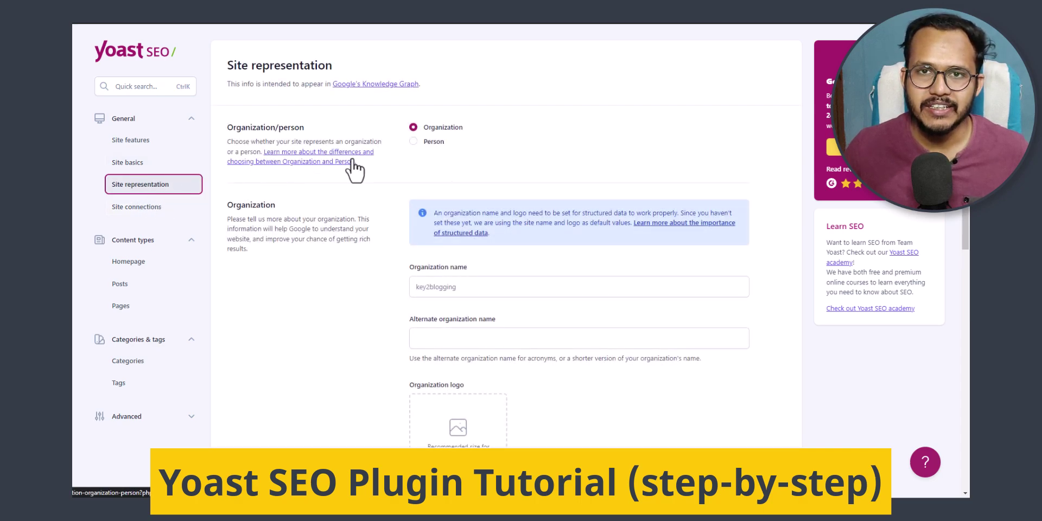
click(142, 208)
click(129, 263)
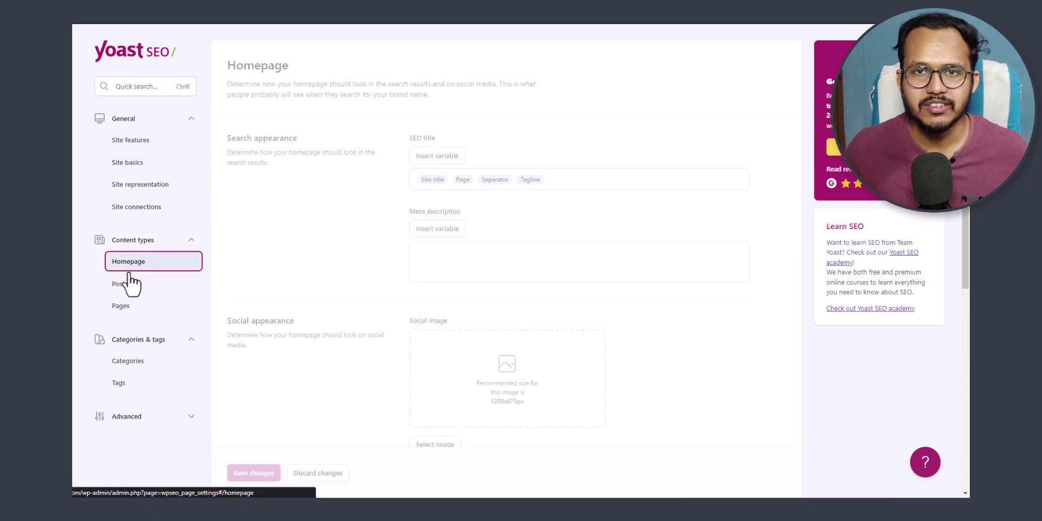
click(128, 283)
click(129, 304)
click(143, 265)
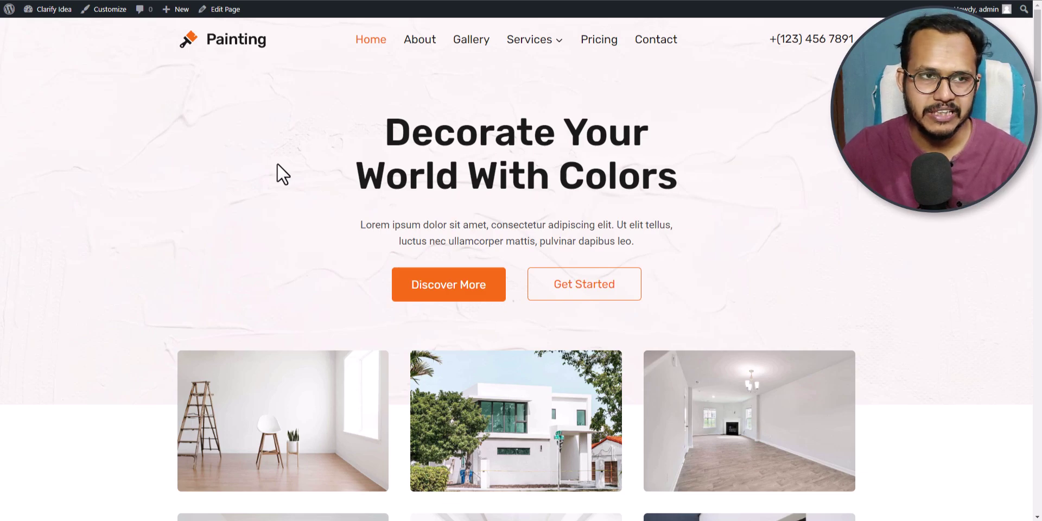
- Go from the live site to its admin dashboard and open the page for adding new plugins
mouse_move(49, 10)
click(44, 29)
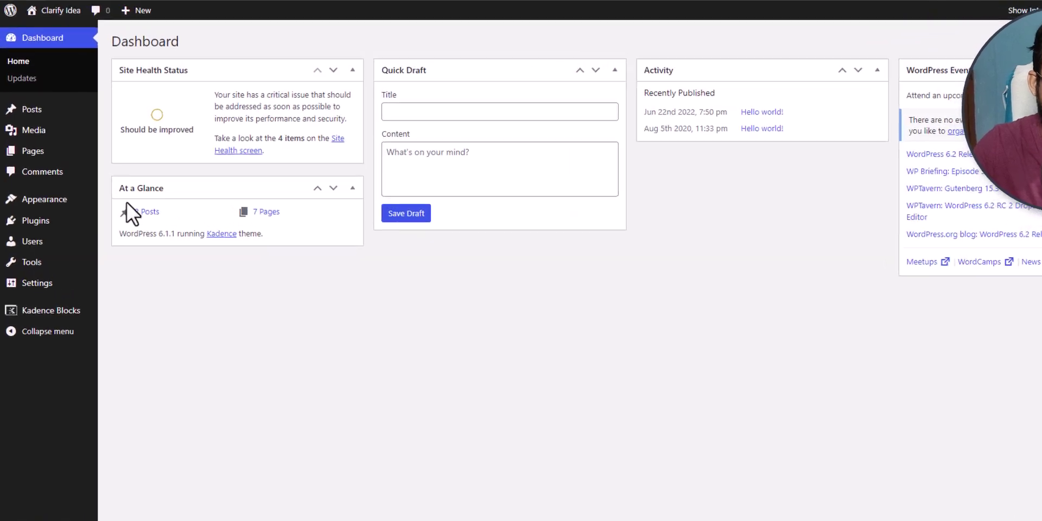
mouse_move(56, 226)
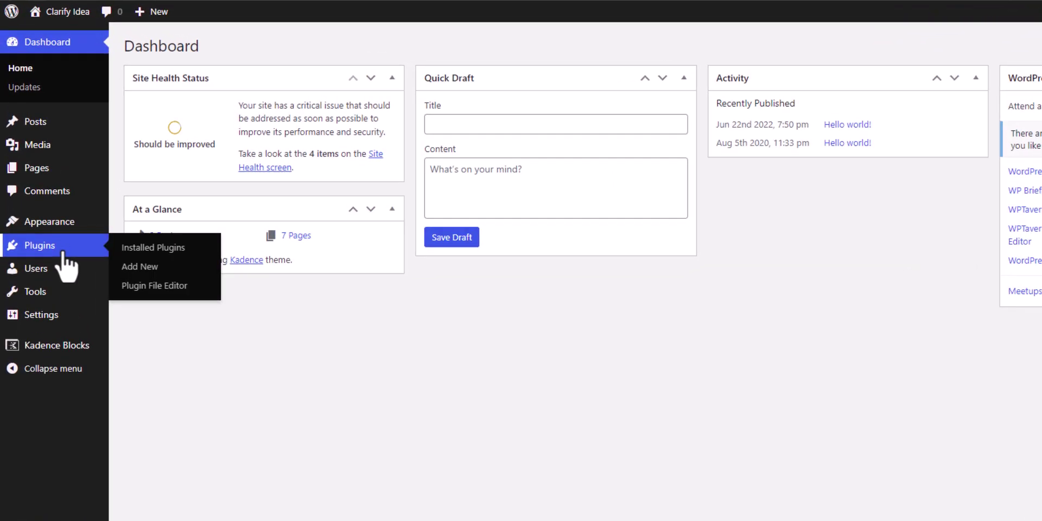
click(153, 268)
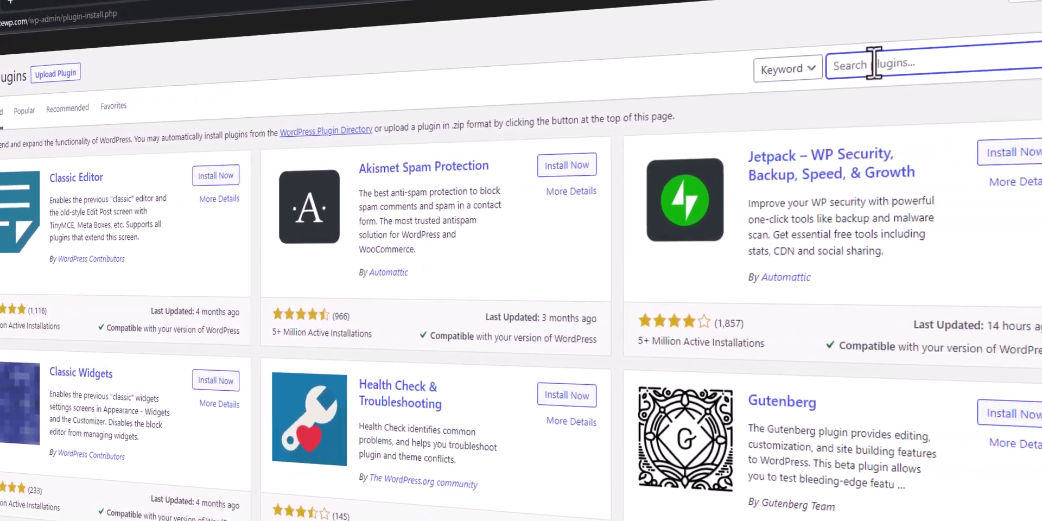
- Search the plugin directory for "yoast seo", then install and activate the Yoast SEO plugin
click(872, 63)
text(y)
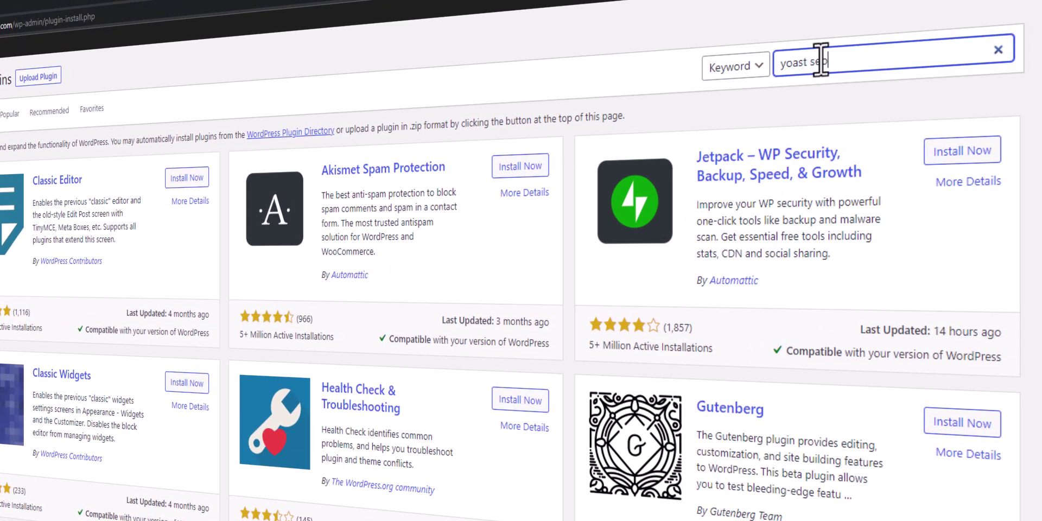
text(oast seo)
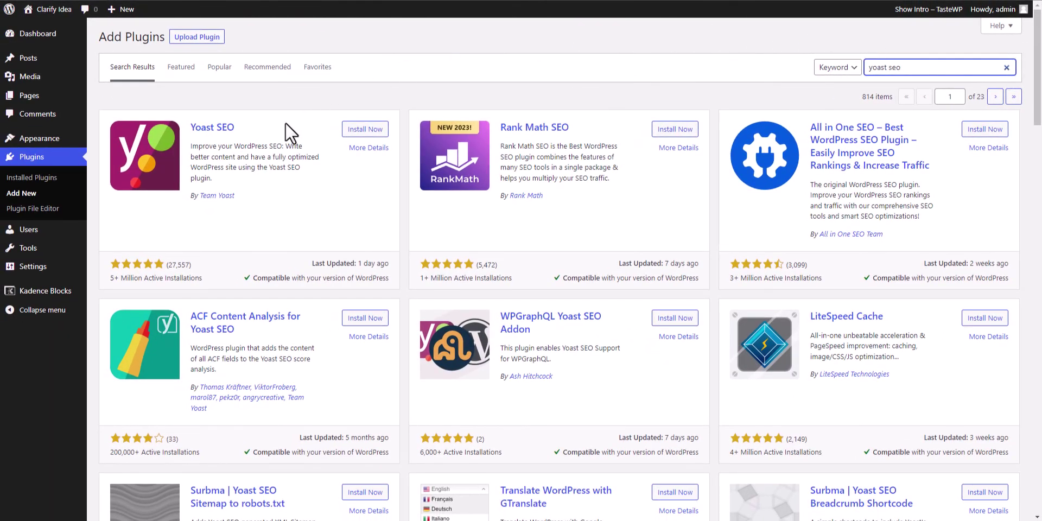
click(365, 130)
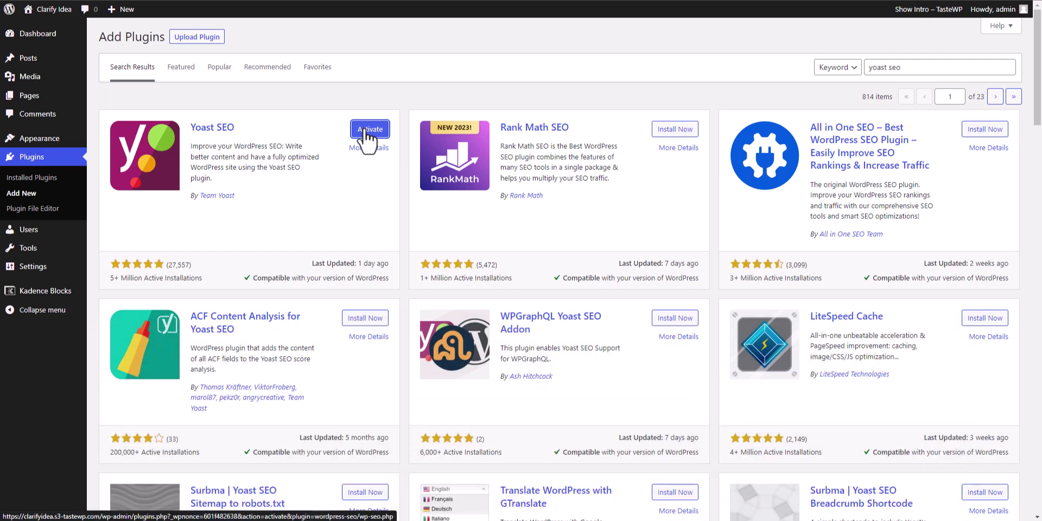
click(375, 130)
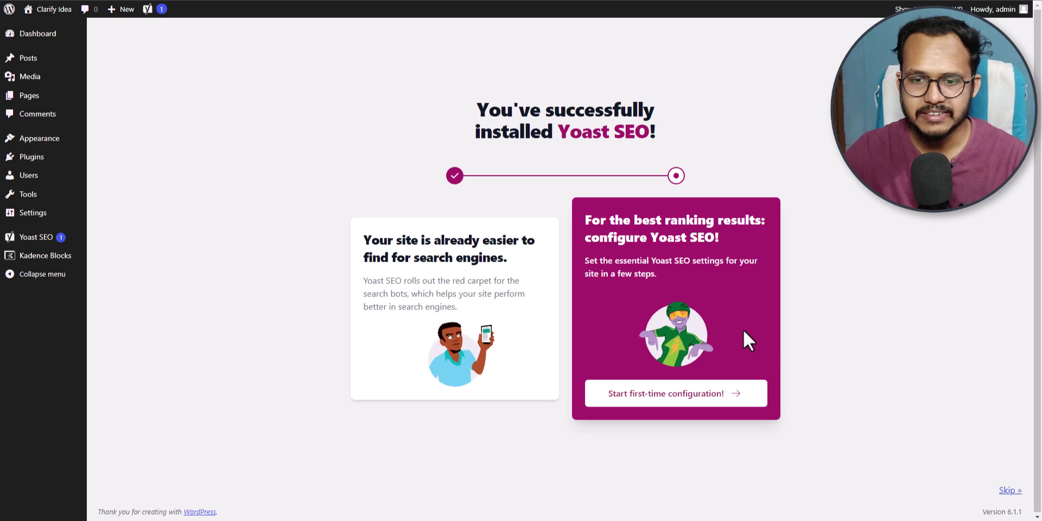
- Start Yoast SEO's first-time configuration and complete the SEO data optimization stage
click(664, 402)
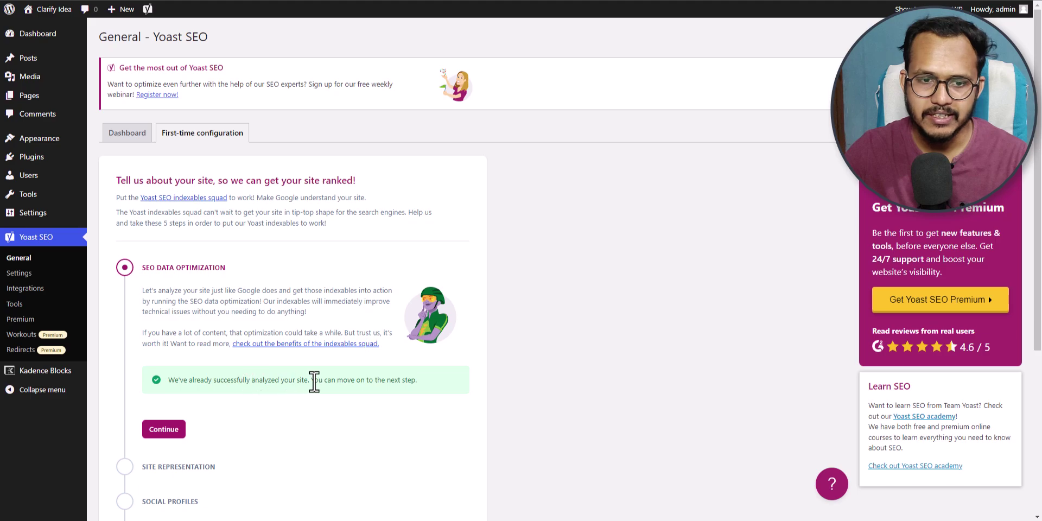
click(162, 428)
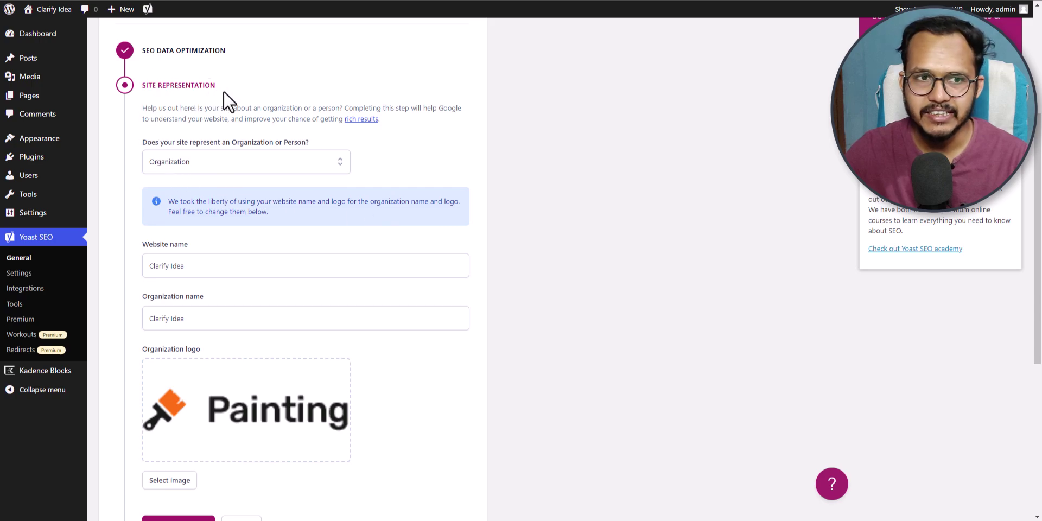
- Try Person as what the site represents and switch the choice back to Organization
click(228, 167)
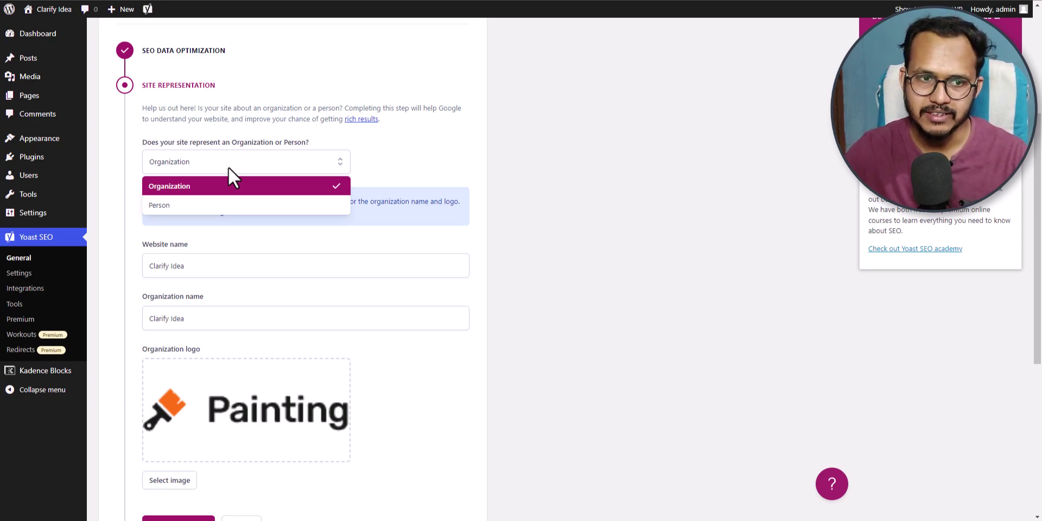
click(217, 204)
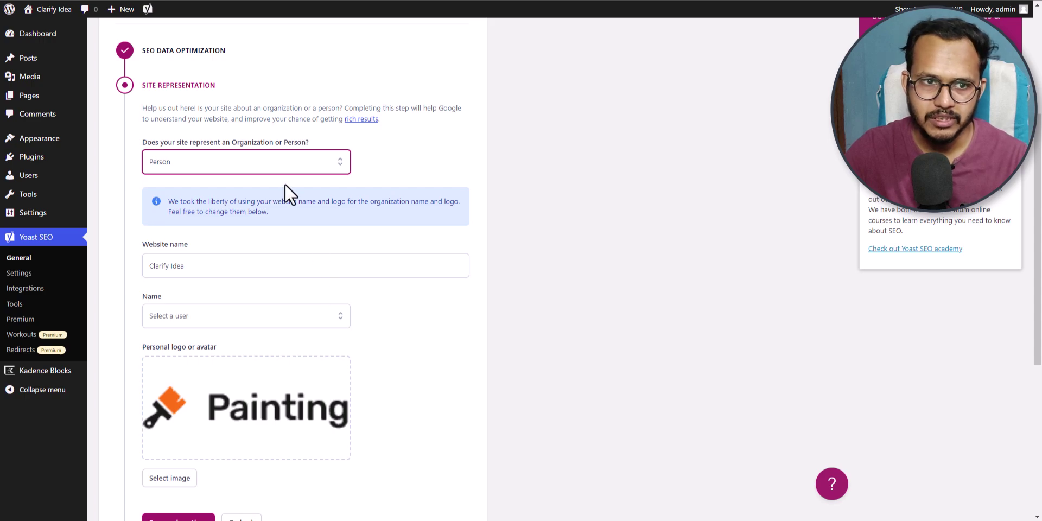
click(273, 161)
click(237, 185)
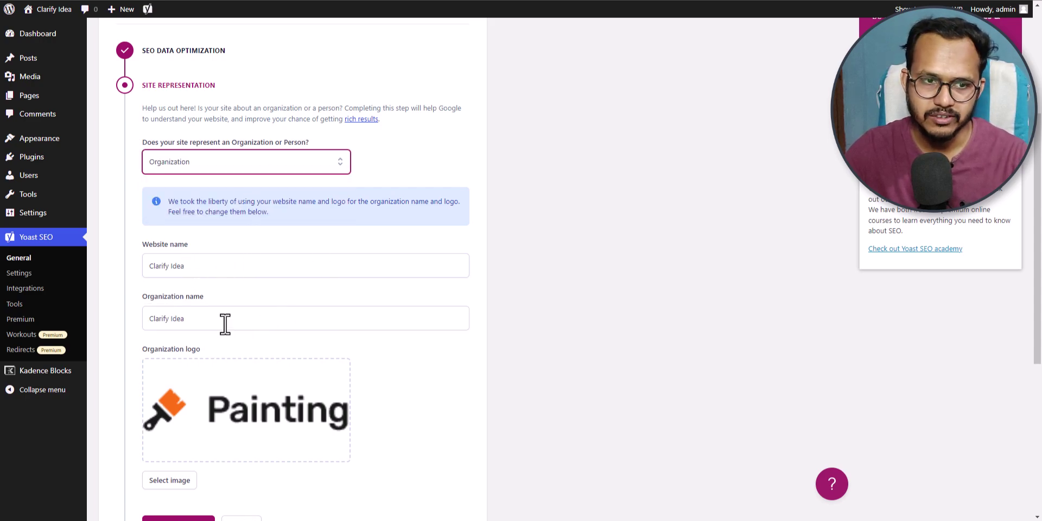
click(394, 165)
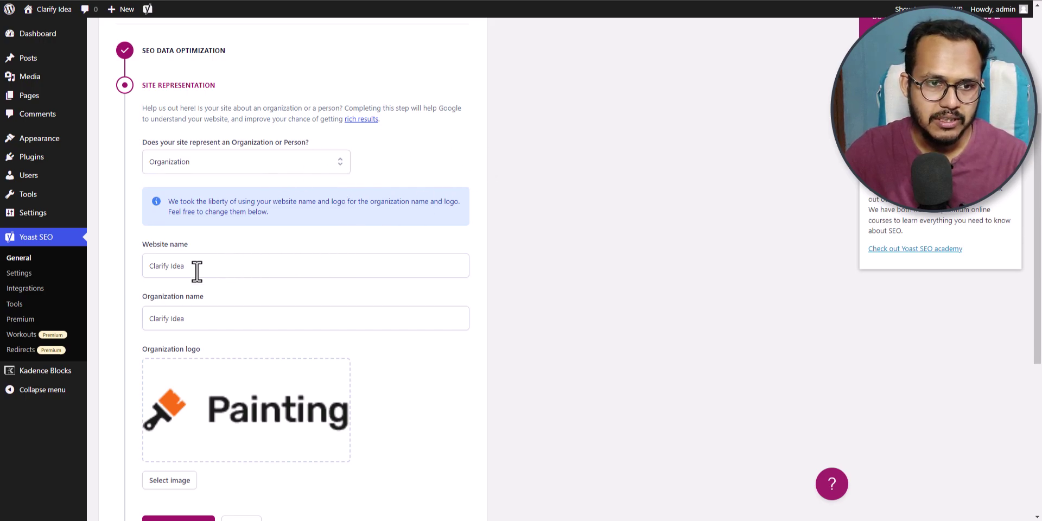
- Review the website name and organization name entries in the site representation stage
drag(205, 267, 154, 266)
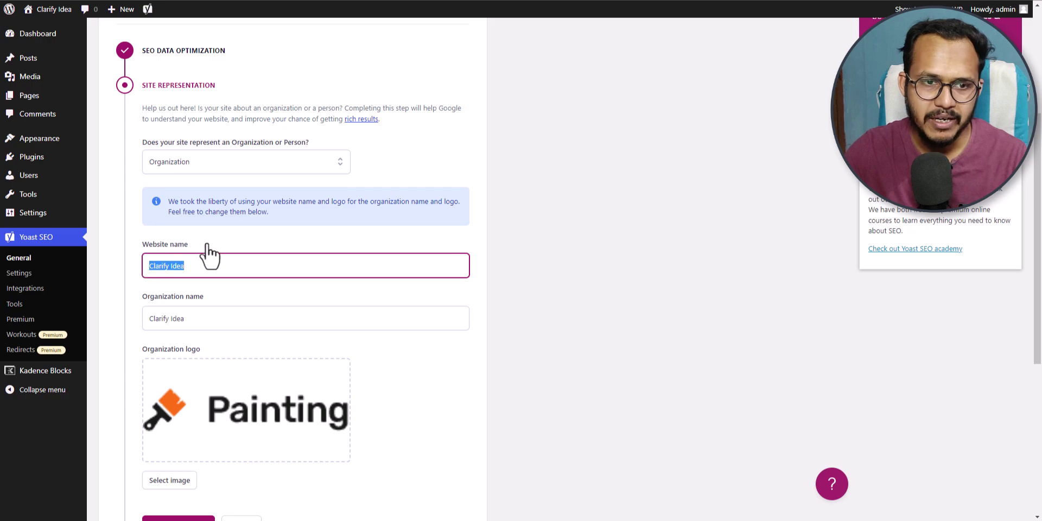
click(229, 237)
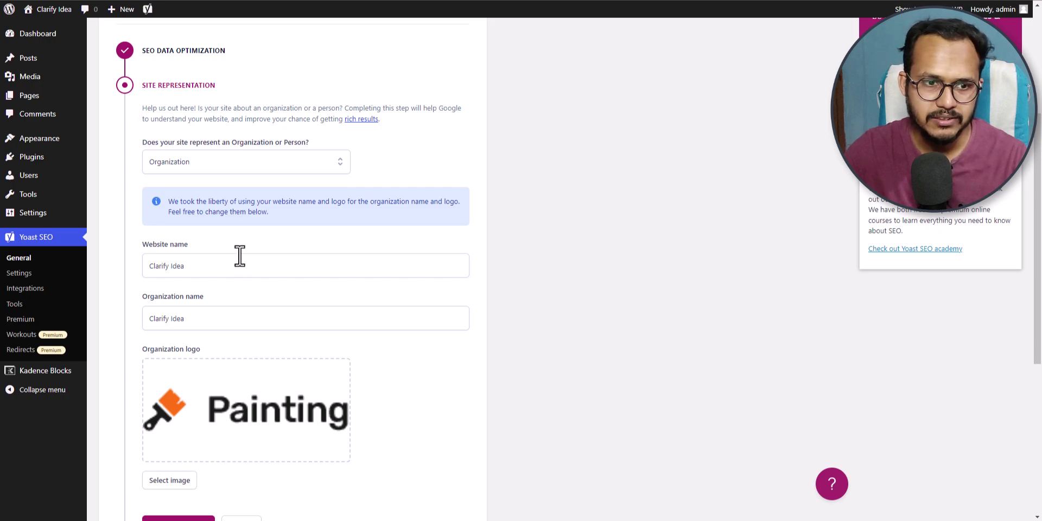
scroll(239, 265, down, 2)
drag(185, 210, 167, 211)
triple_click(202, 212)
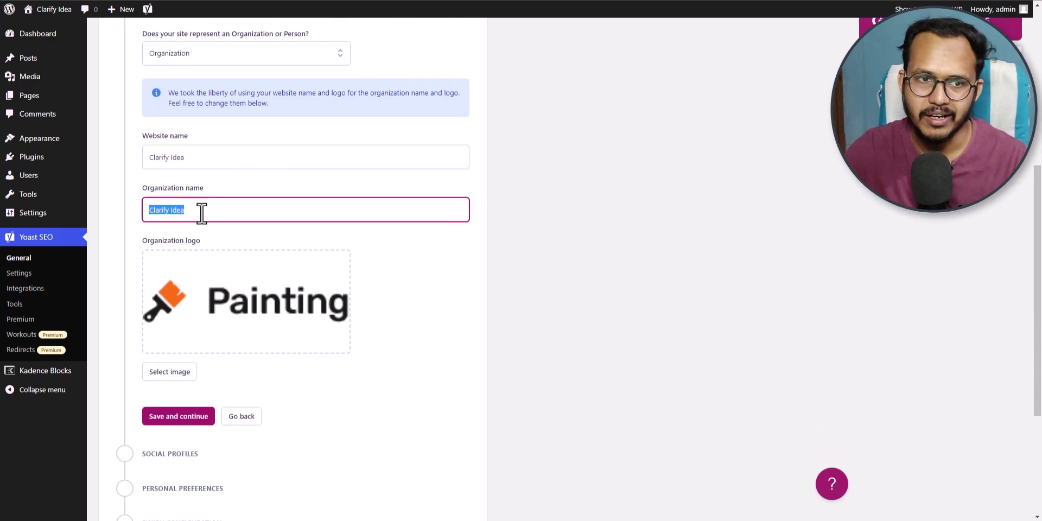
click(223, 211)
scroll(353, 303, down, 1)
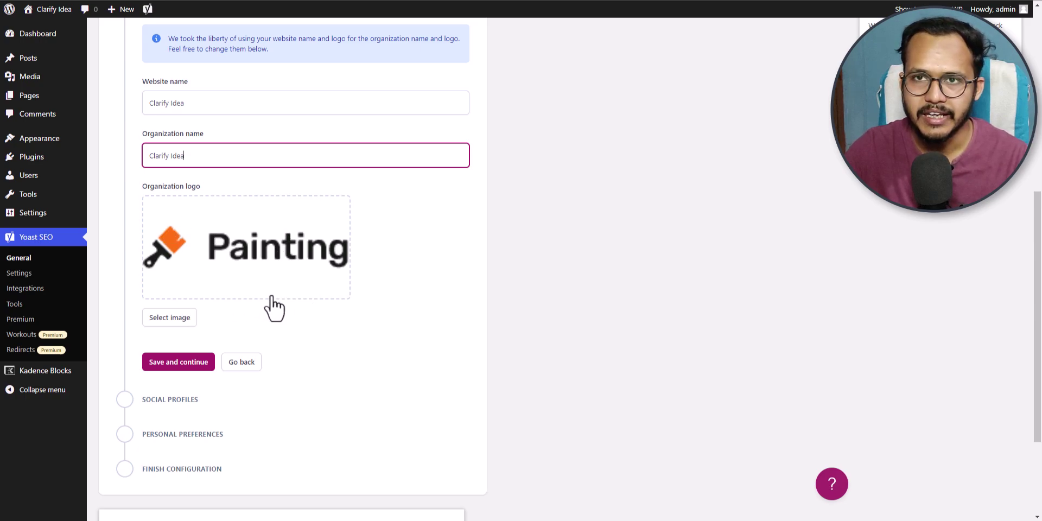
- Choose the Painting logo from the media library as the organization logo
click(168, 320)
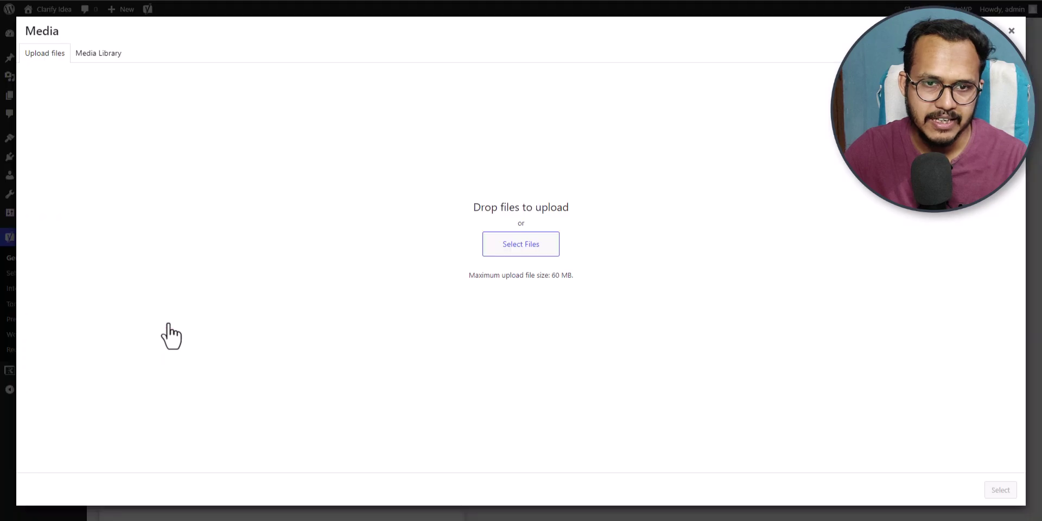
click(105, 55)
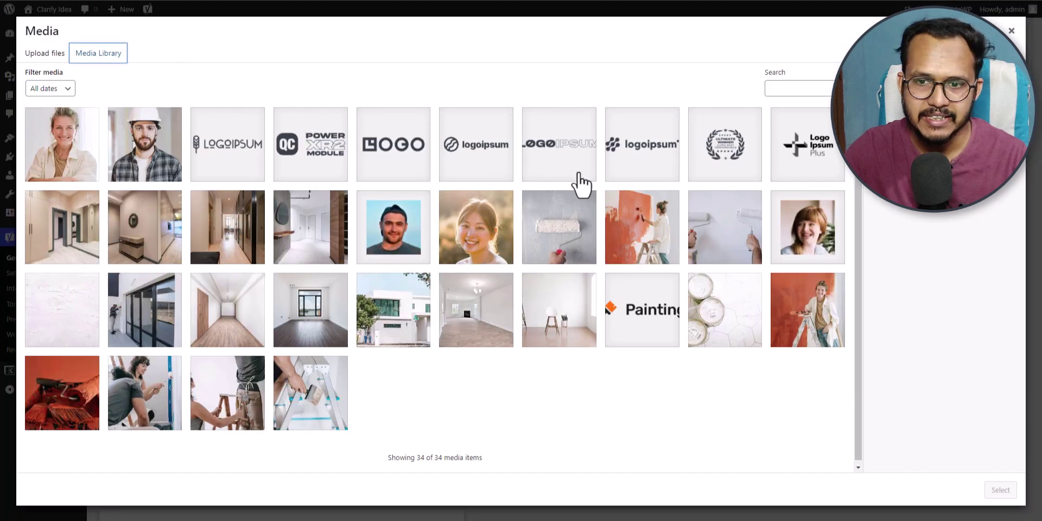
click(627, 325)
click(999, 490)
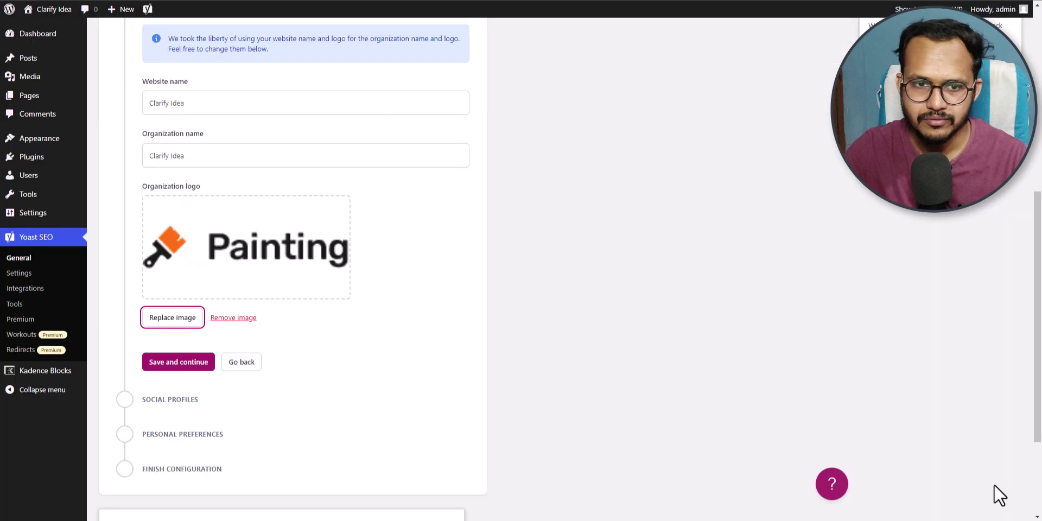
- Save the site representation details and continue to the social profiles stage
click(174, 365)
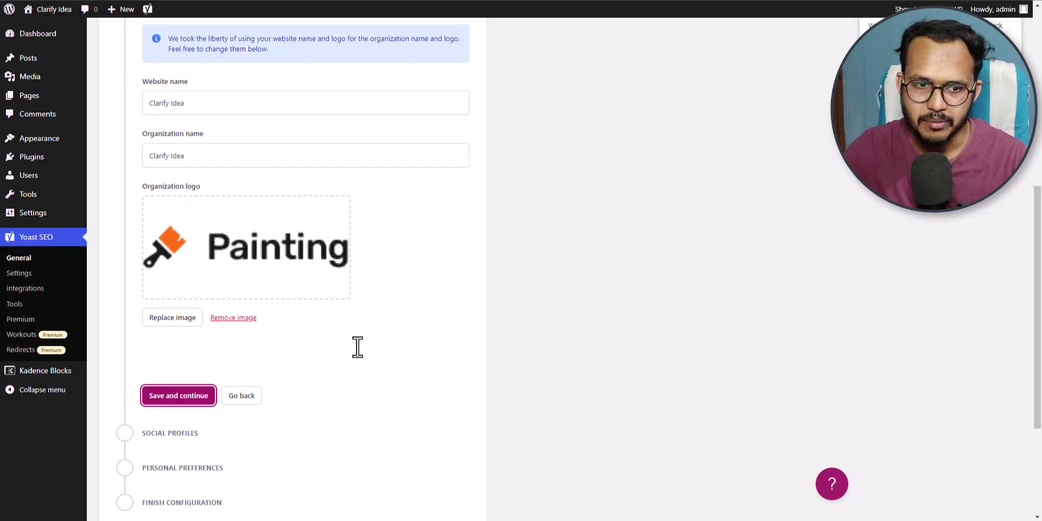
scroll(325, 390, down, 2)
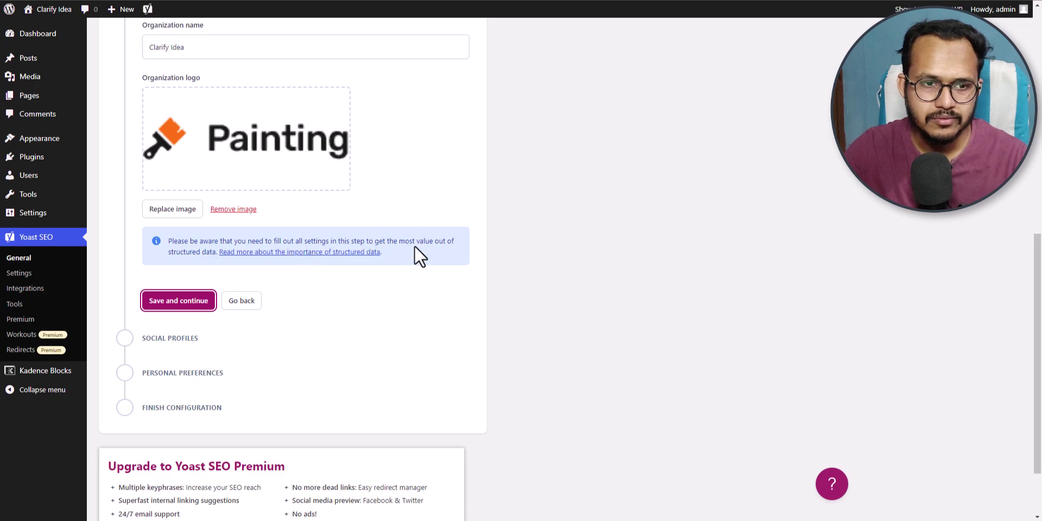
click(179, 300)
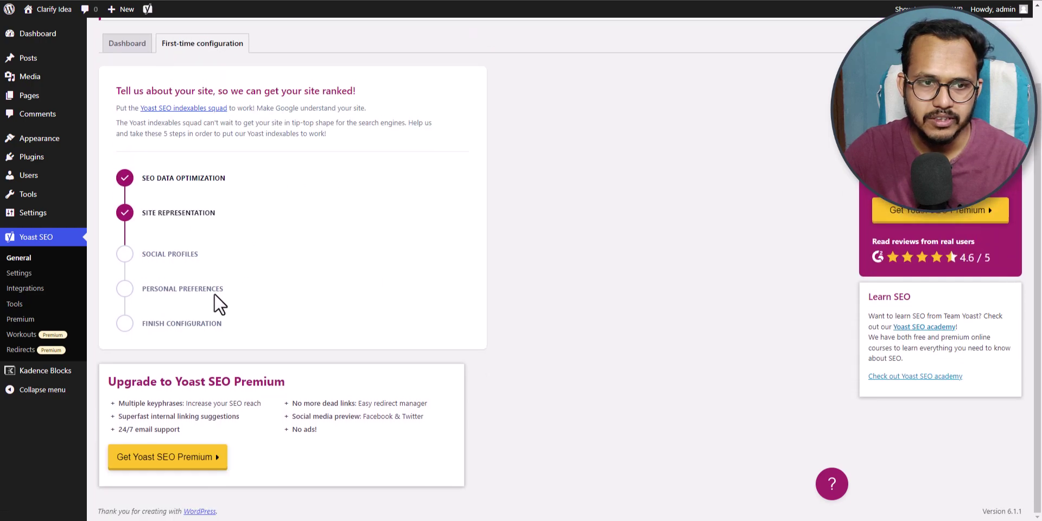
scroll(379, 304, down, 3)
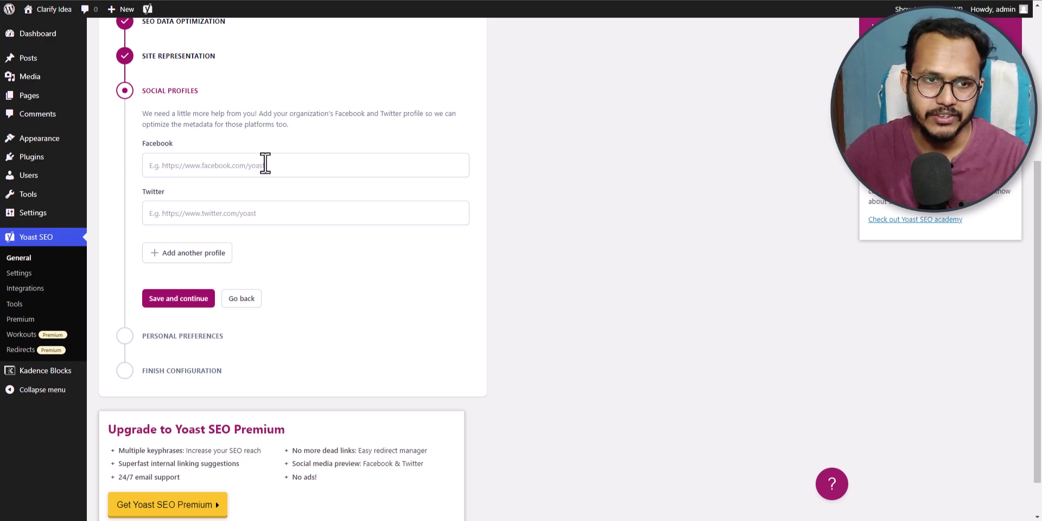
click(195, 164)
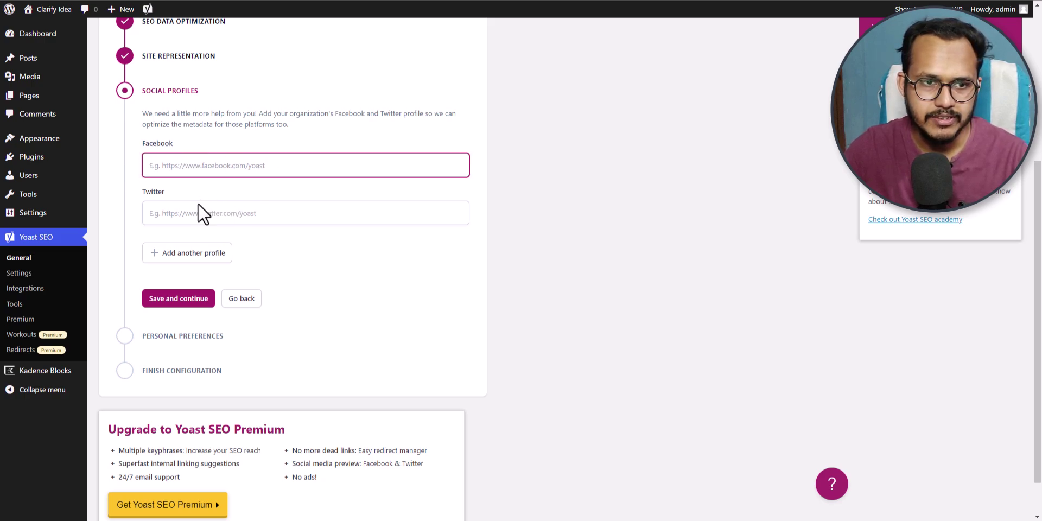
click(187, 214)
text(/)
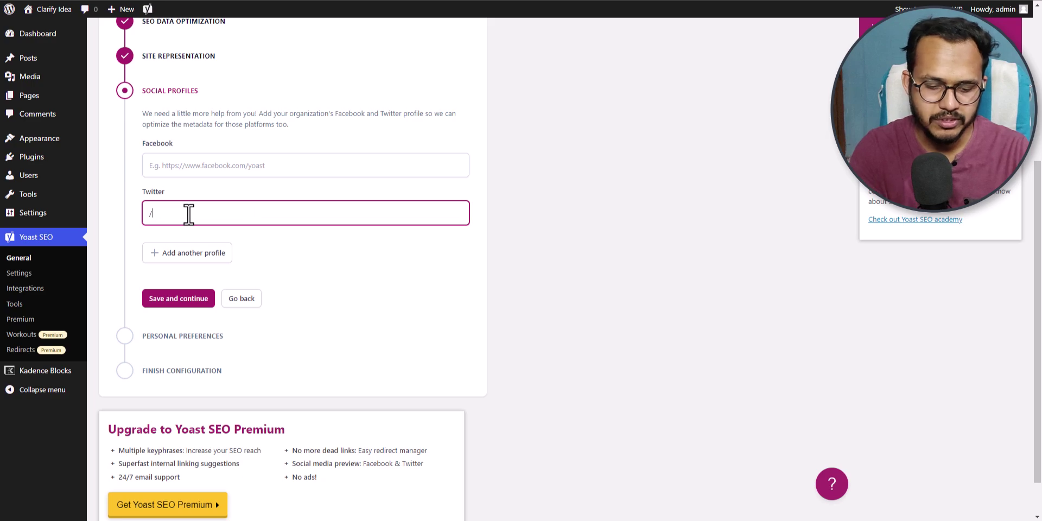
text(twitte)
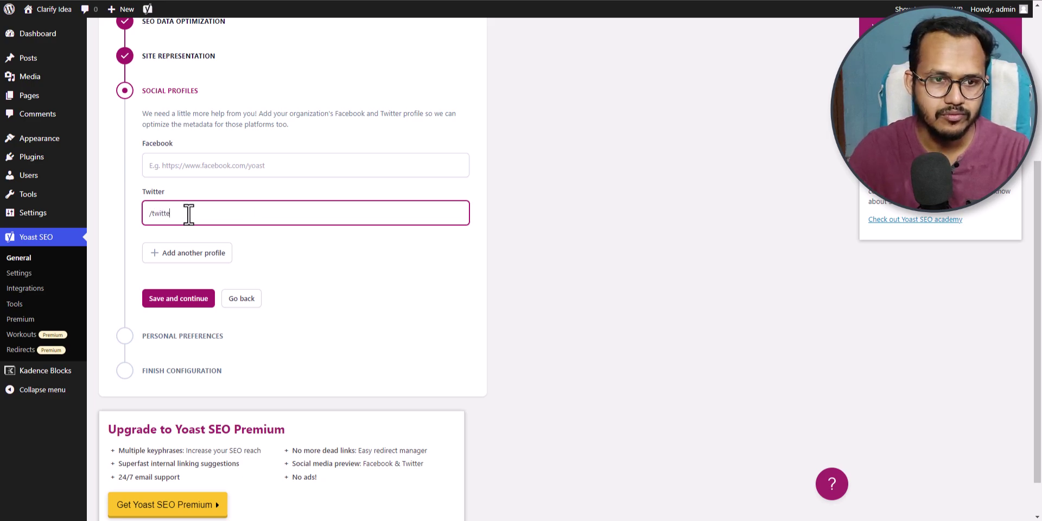
key(ctrl+a)
text(https://twitter.com/Key2blogging)
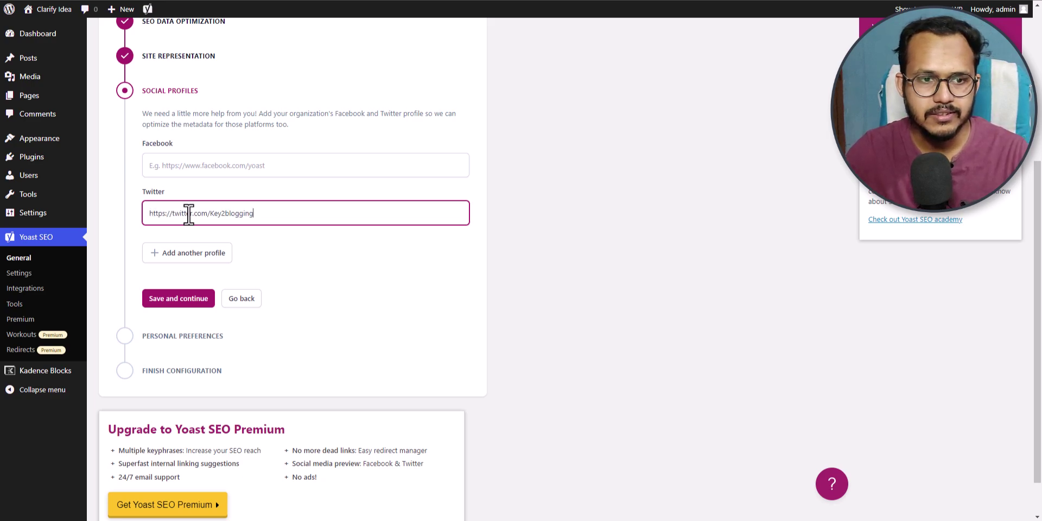
- Add two other social profile fields, leave them blank, and save the social profiles to continue to personal preferences
click(191, 254)
click(196, 263)
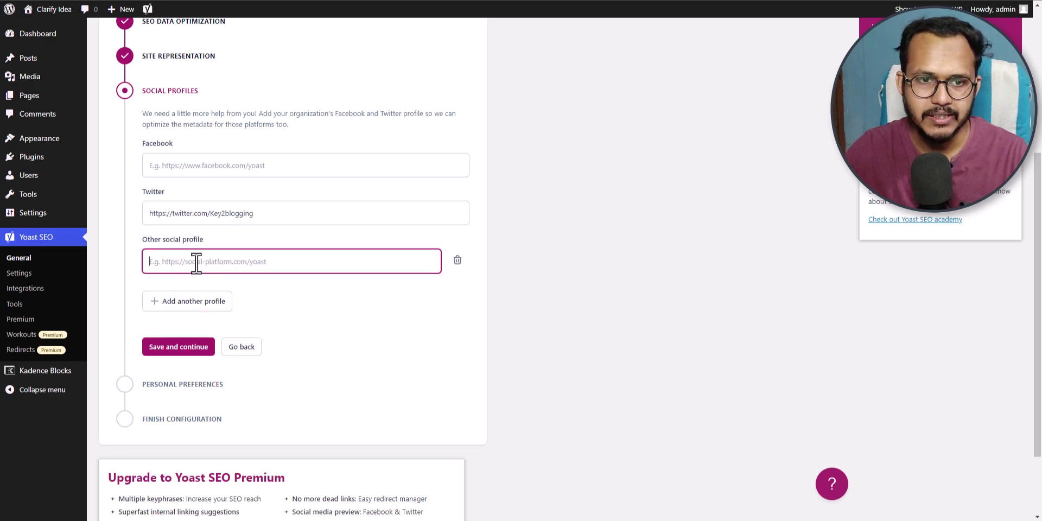
click(206, 301)
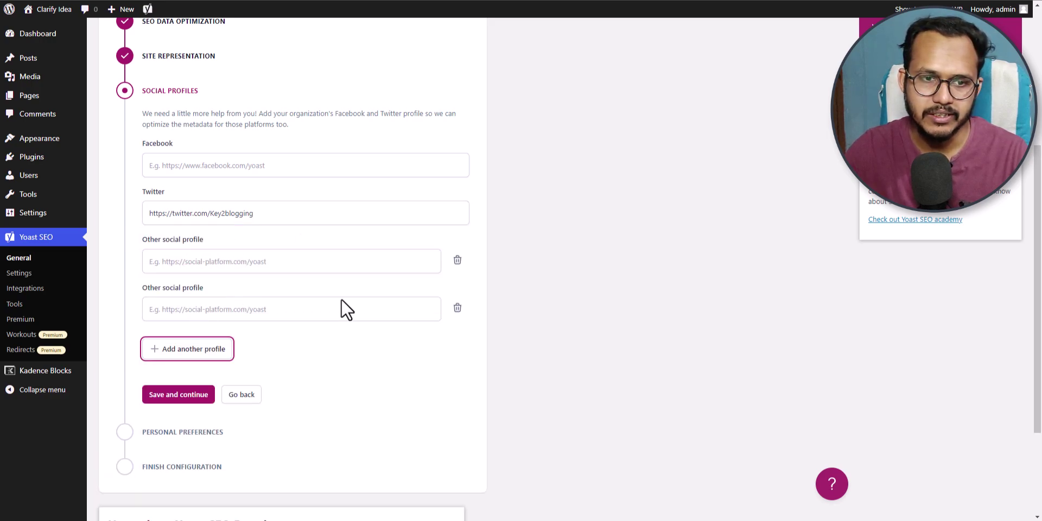
click(172, 396)
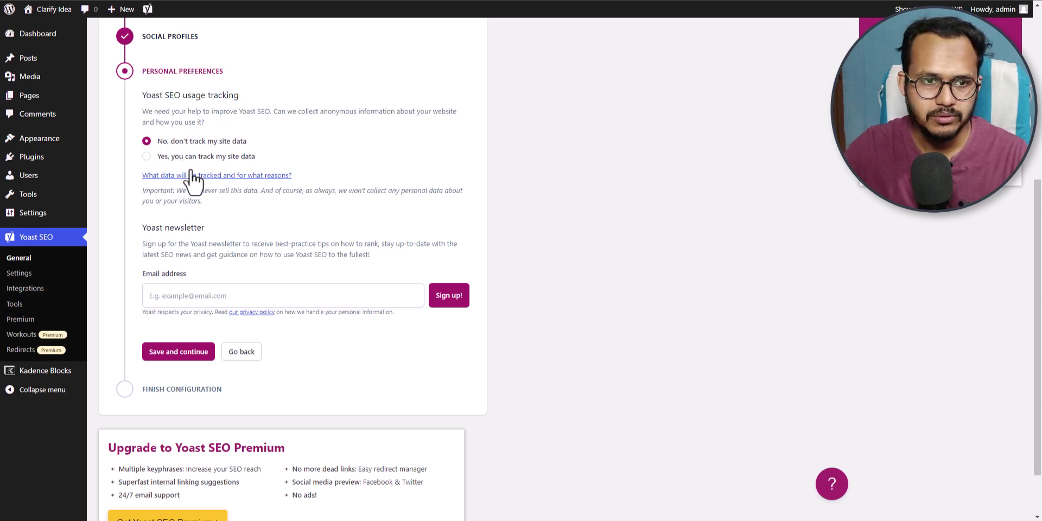
- Save the personal preferences with the newsletter e-mail left blank, then leave the finished configuration for the SEO dashboard
click(181, 296)
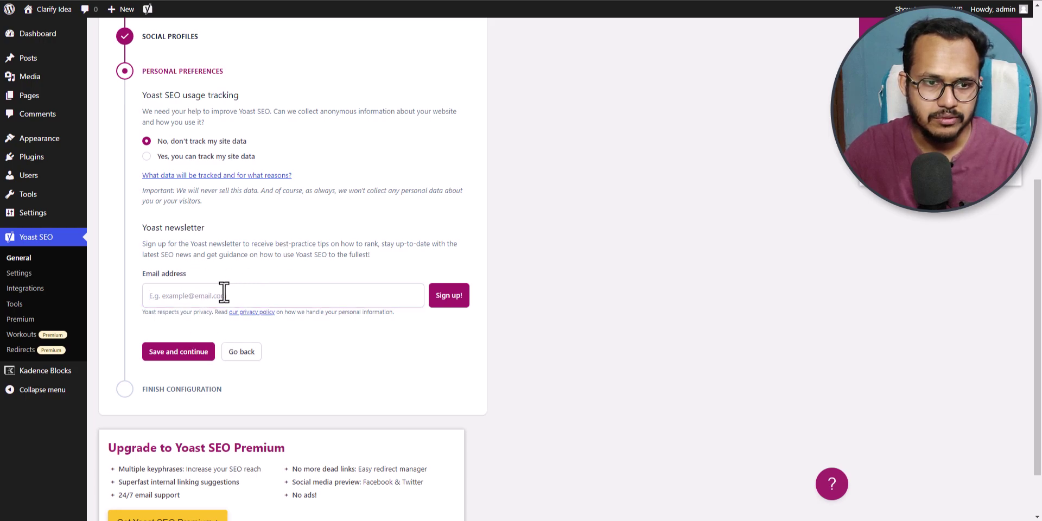
click(169, 359)
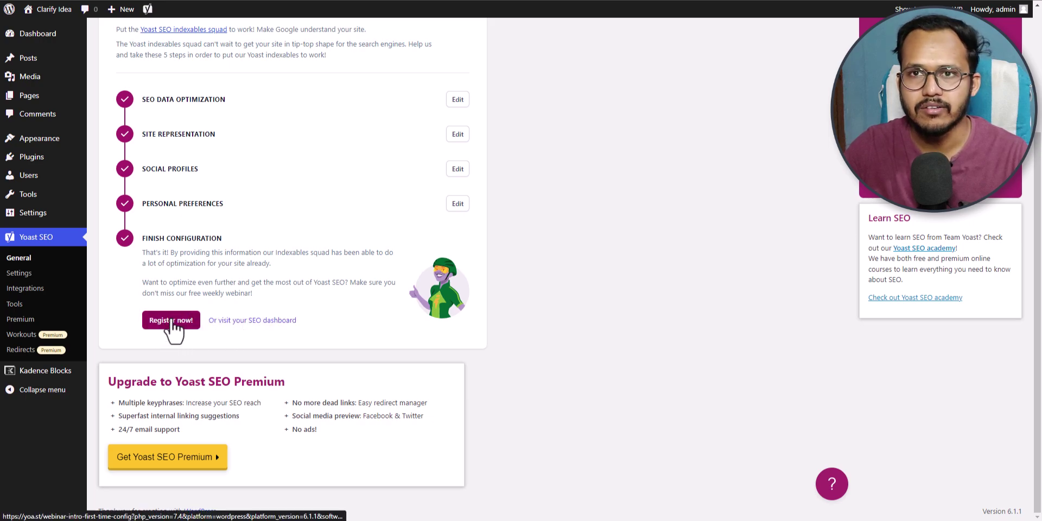
click(246, 321)
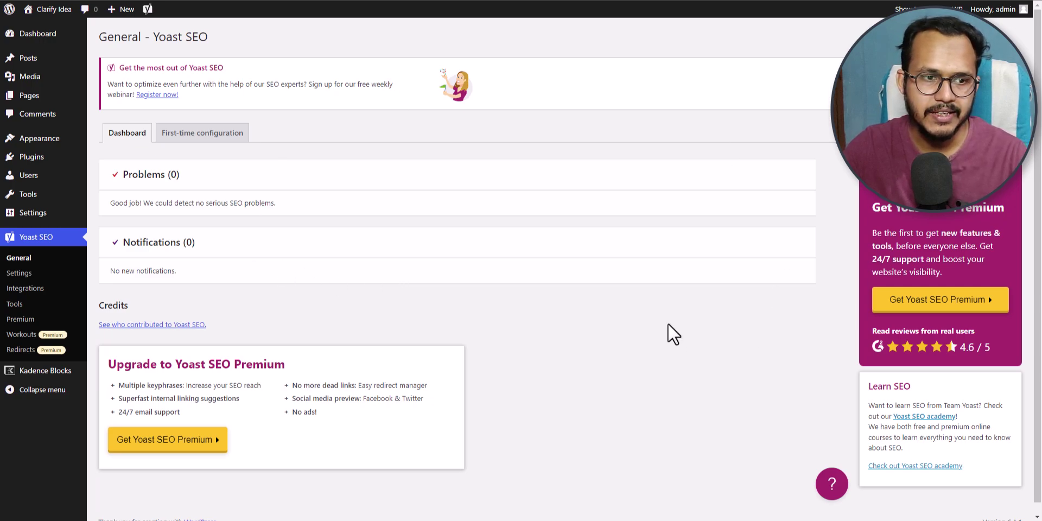
- Open the Yoast SEO settings and skip the welcome introduction to reach the site features
click(25, 275)
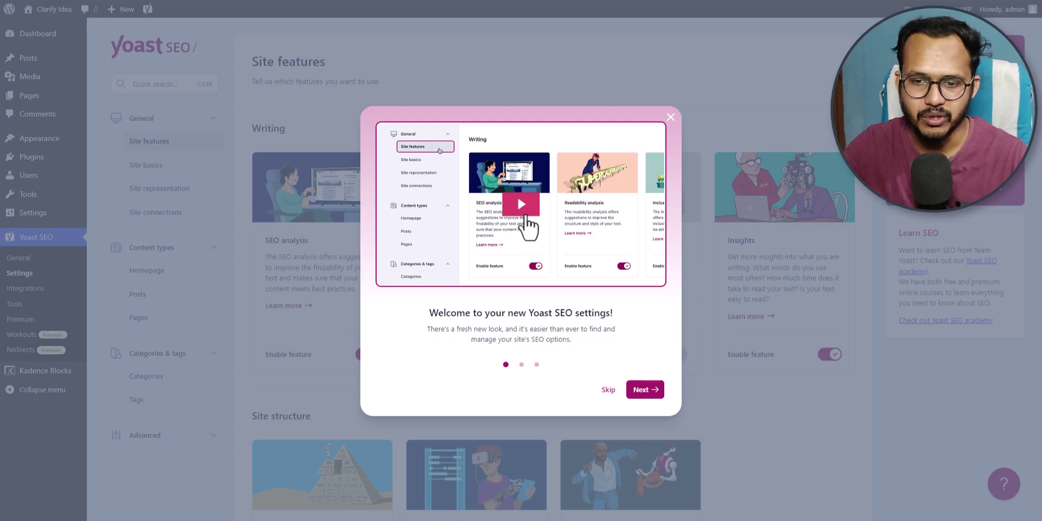
click(608, 390)
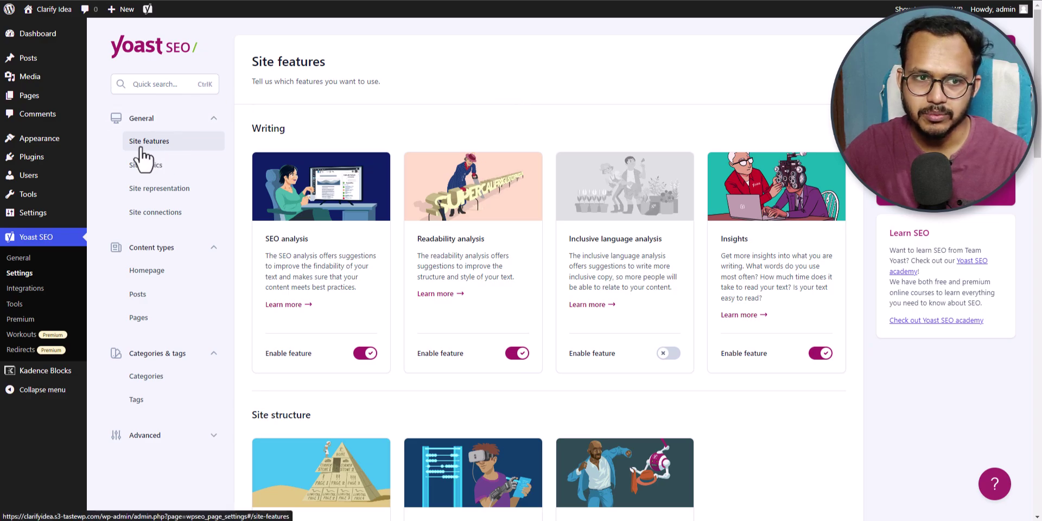
scroll(423, 163, down, 3)
scroll(434, 225, up, 2)
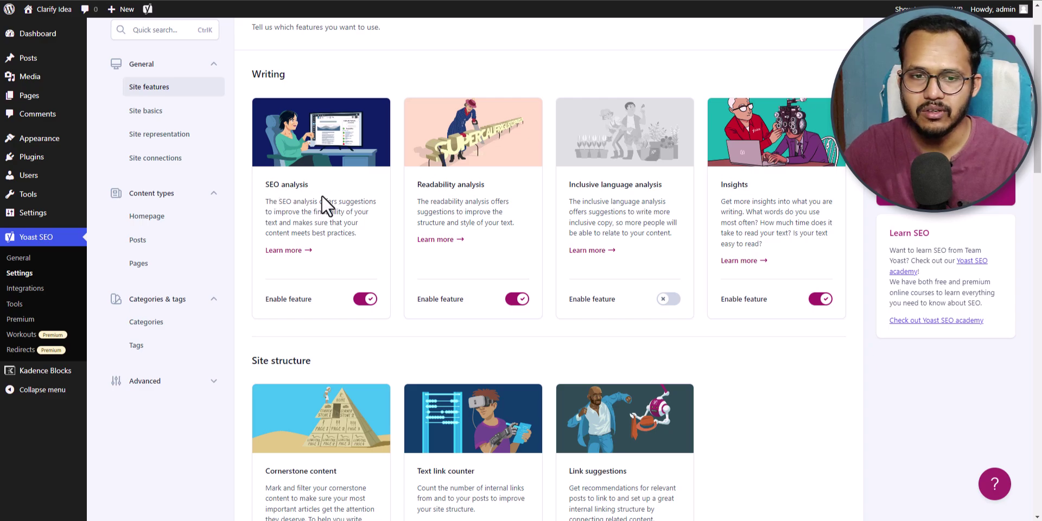
- Enable the Inclusive language analysis feature in the Writing section, keeping SEO analysis enabled
click(363, 299)
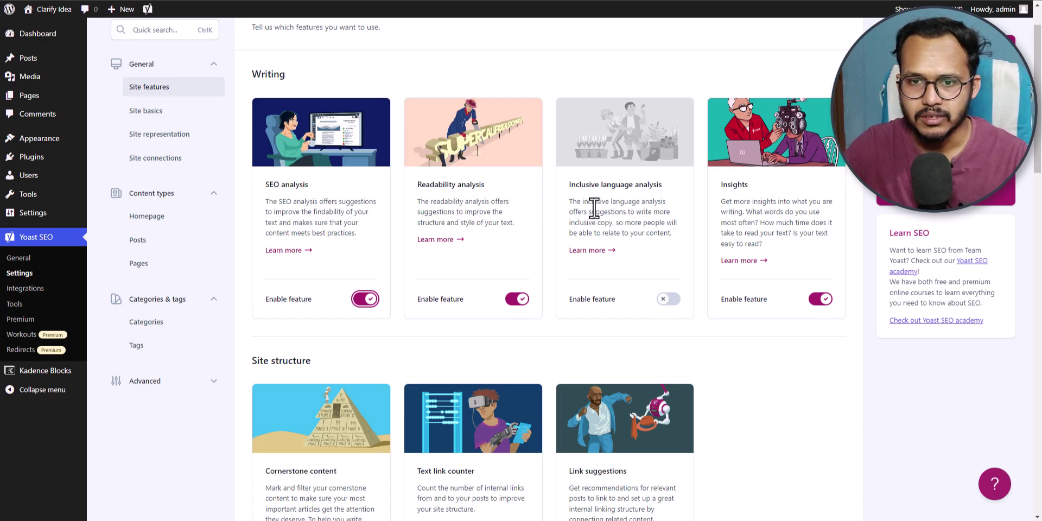
drag(569, 203, 640, 202)
click(611, 211)
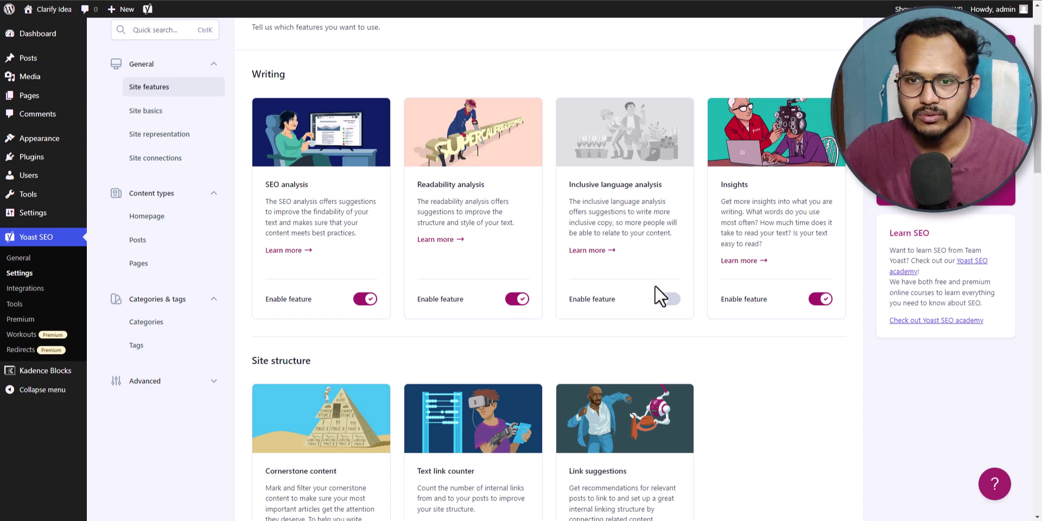
click(667, 299)
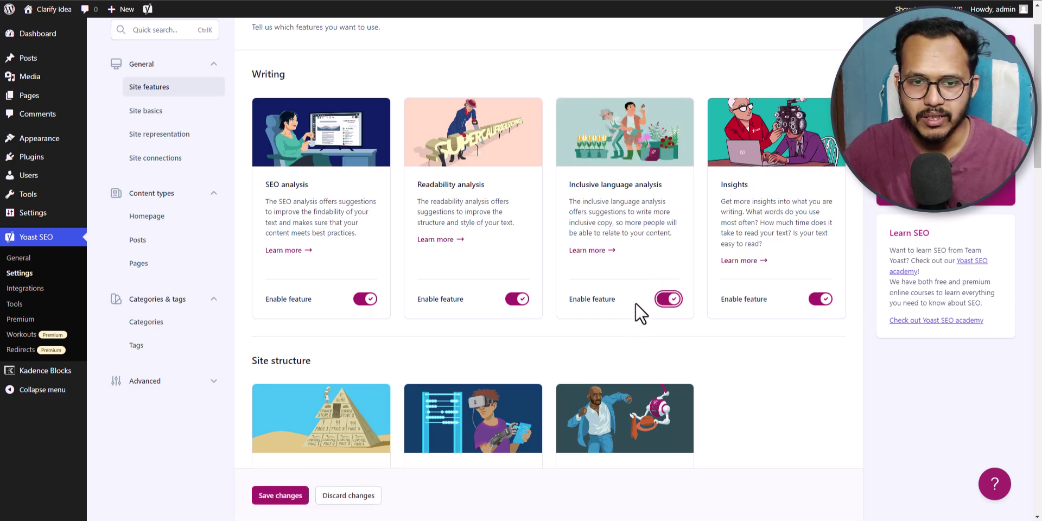
- Review the site structure and social sharing features, and disable Slack sharing
scroll(727, 301, down, 5)
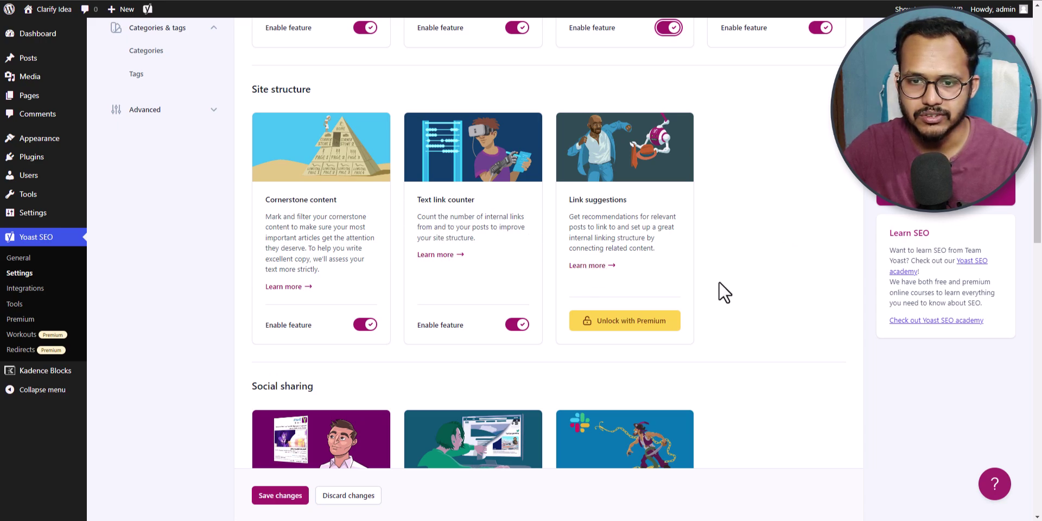
scroll(718, 281, down, 2)
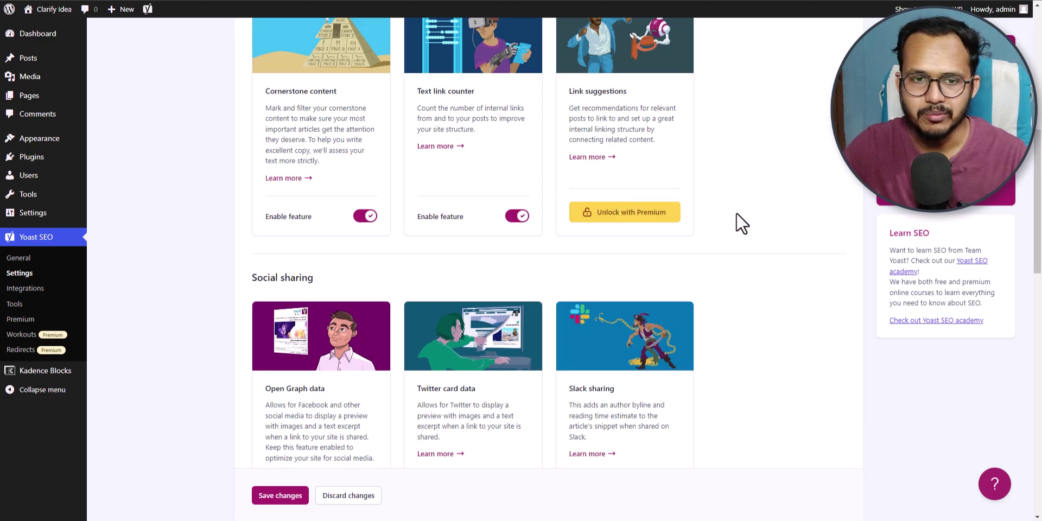
scroll(711, 254, down, 3)
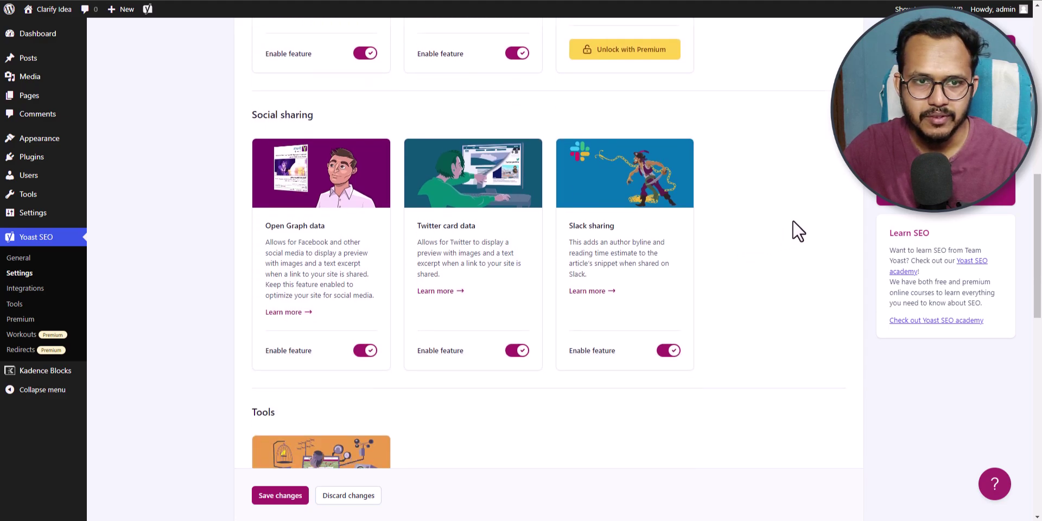
scroll(789, 234, down, 2)
scroll(382, 255, up, 1)
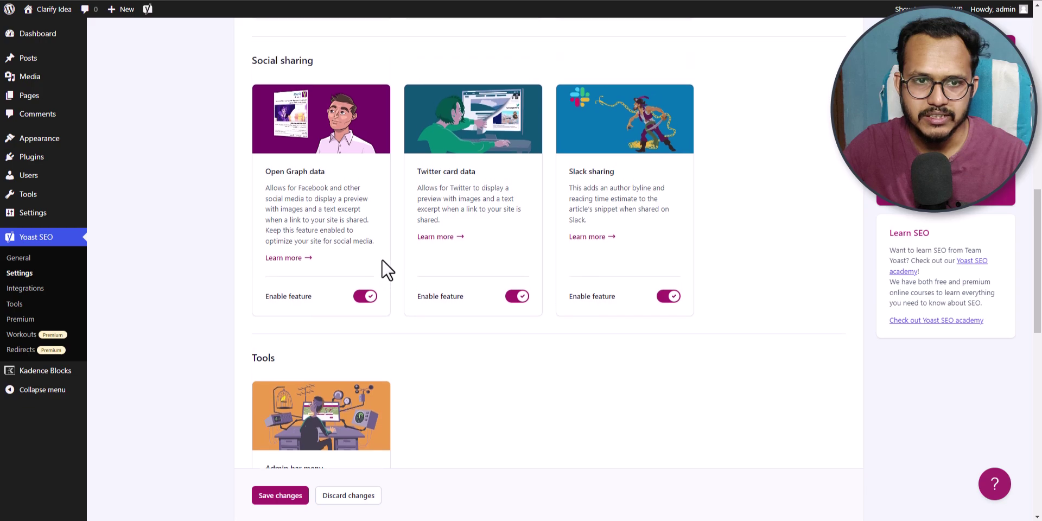
drag(266, 172, 330, 171)
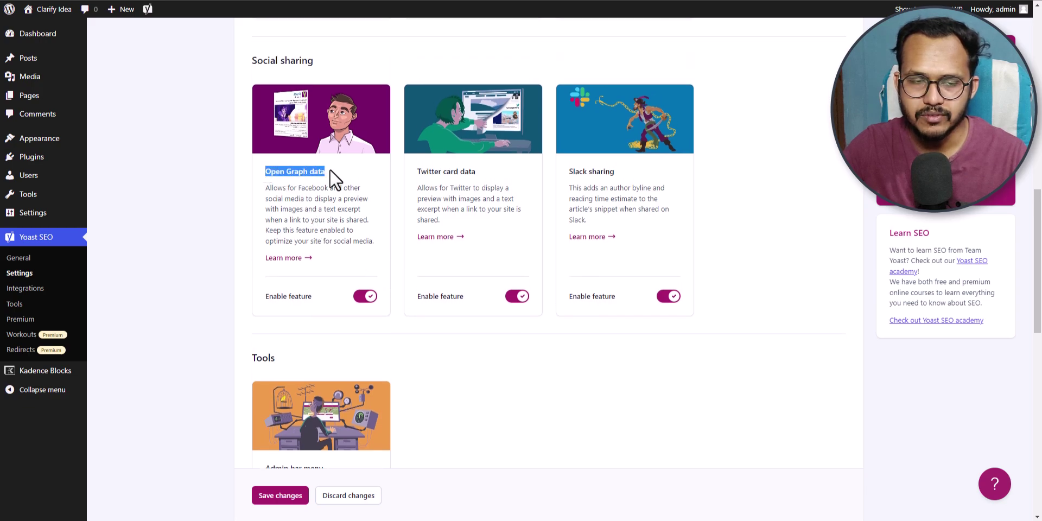
click(332, 187)
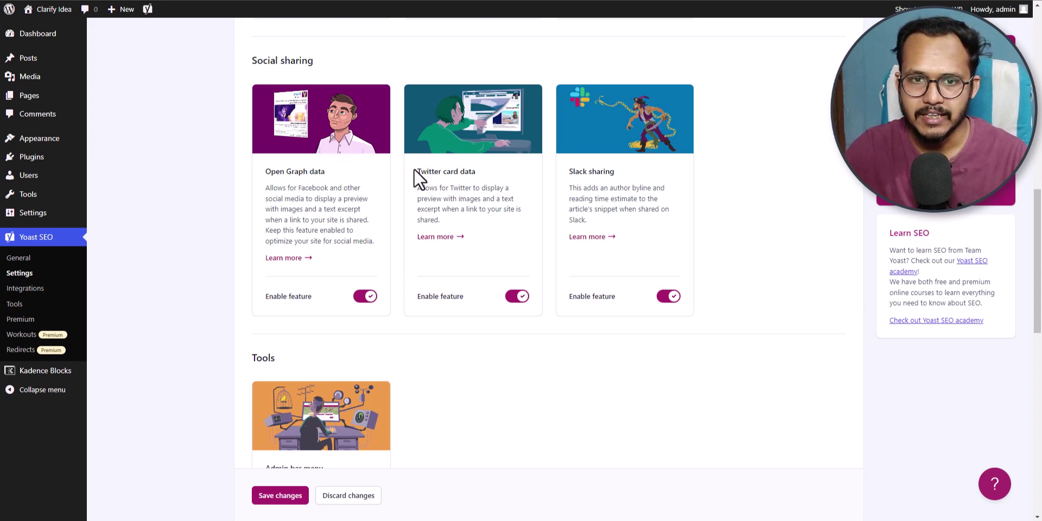
drag(413, 168, 481, 170)
click(484, 171)
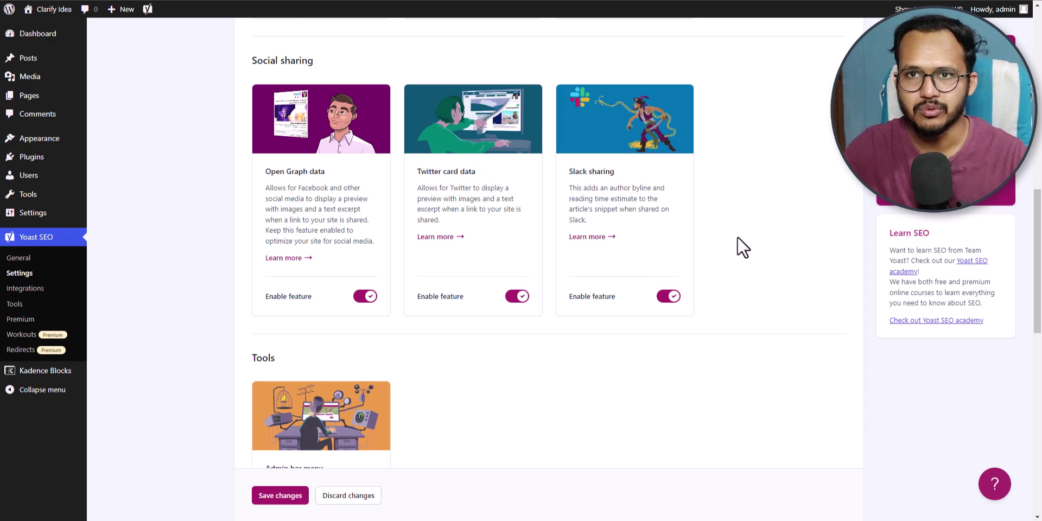
click(668, 297)
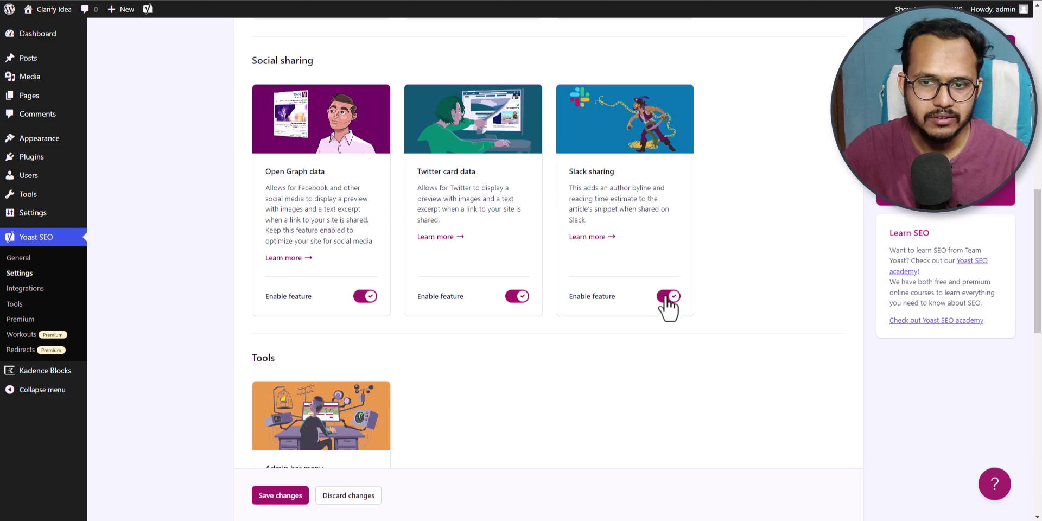
- Disable the Admin bar menu feature in the Tools section of the site features
scroll(766, 248, down, 5)
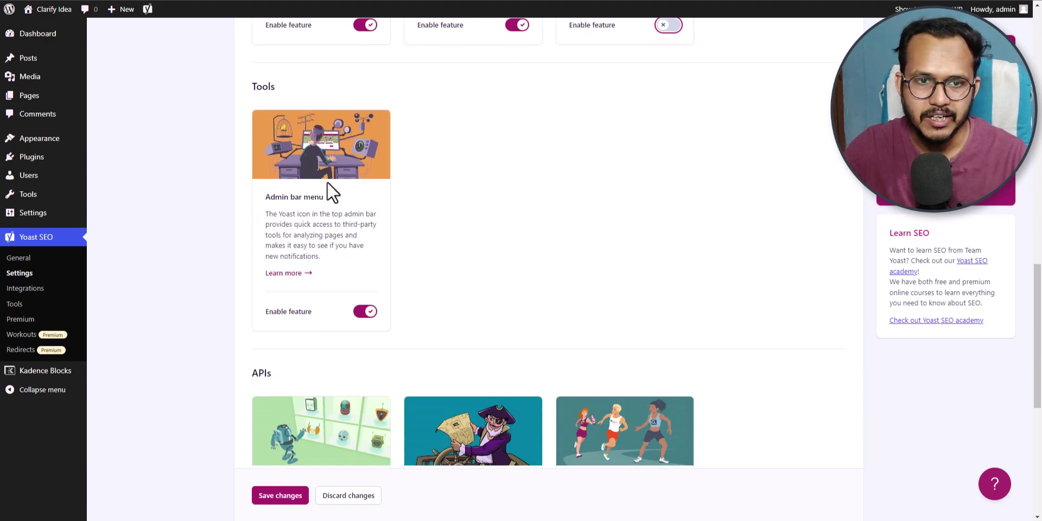
mouse_move(146, 11)
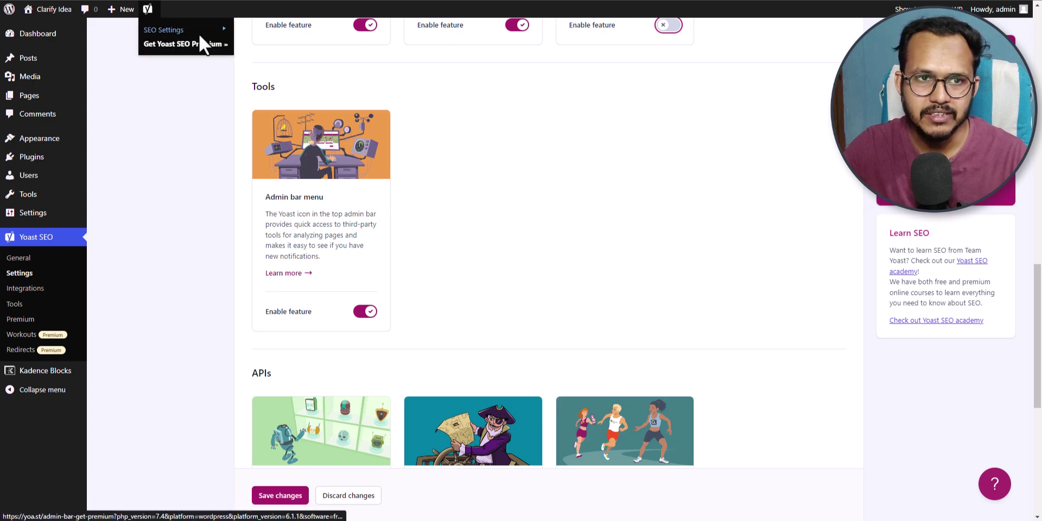
mouse_move(216, 31)
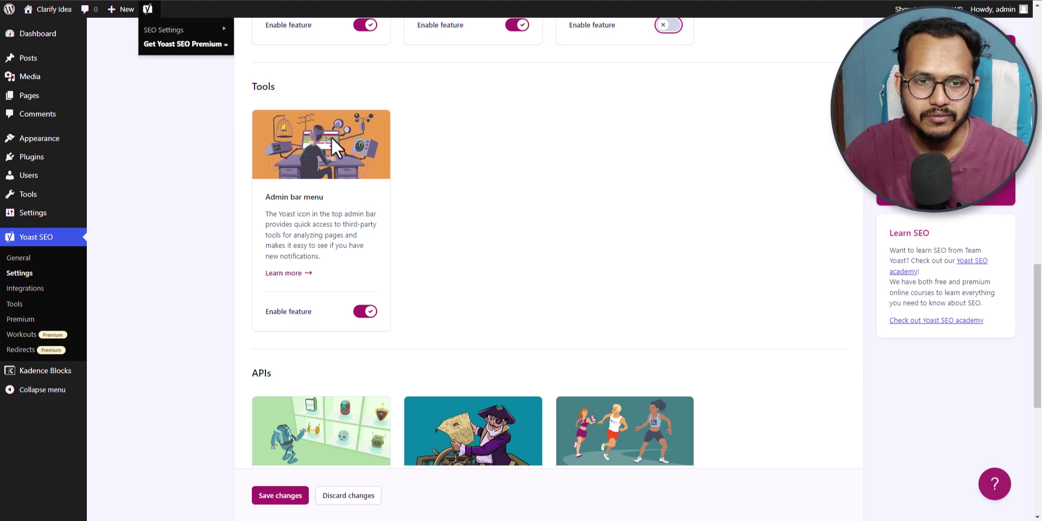
click(364, 312)
- View the site's XML sitemap index and its page sitemap, then return to the site features
scroll(685, 258, down, 7)
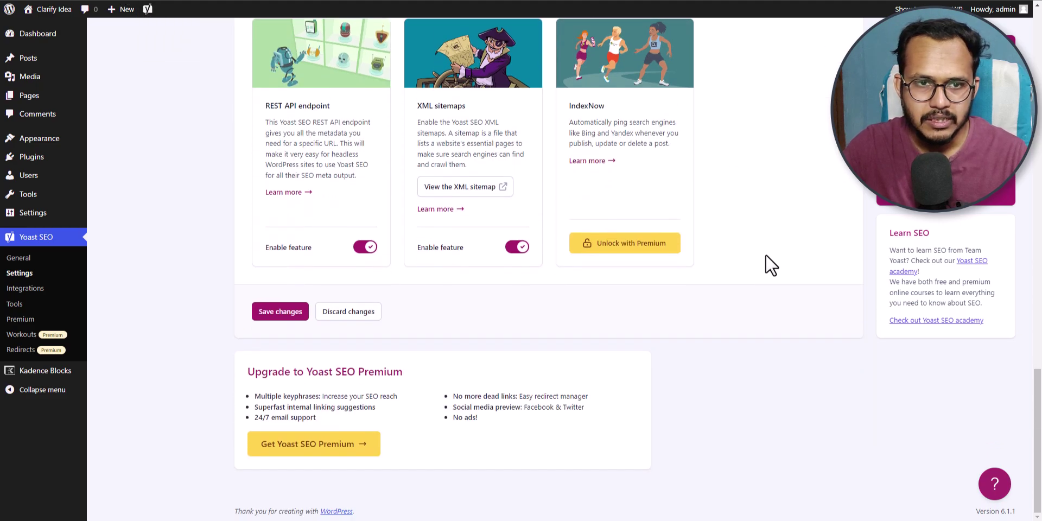
scroll(765, 262, up, 1)
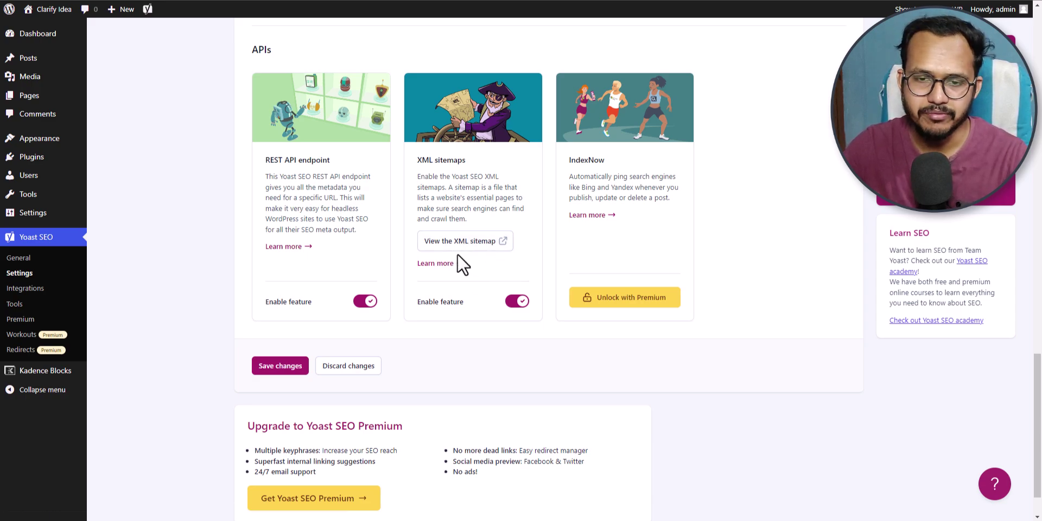
click(482, 242)
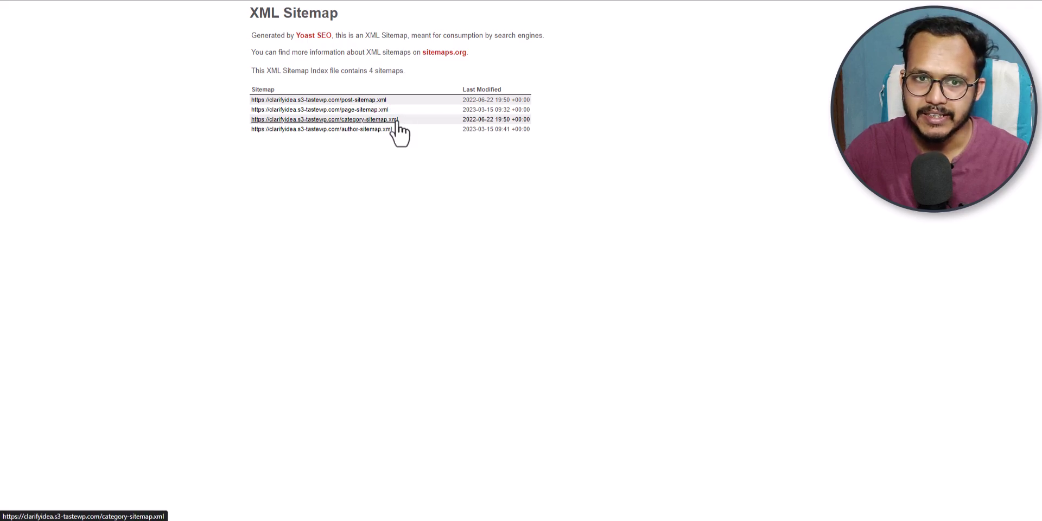
click(362, 111)
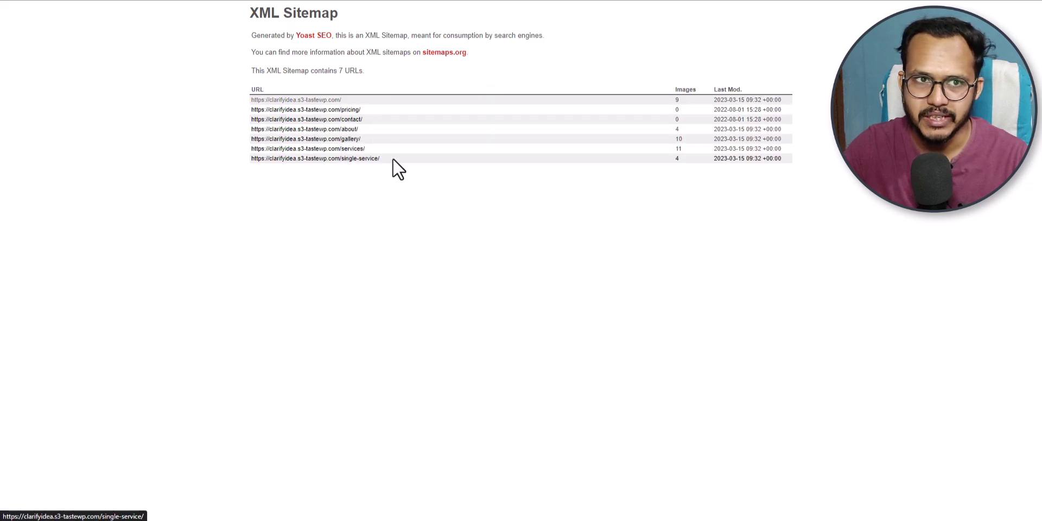
key(ctrl+w)
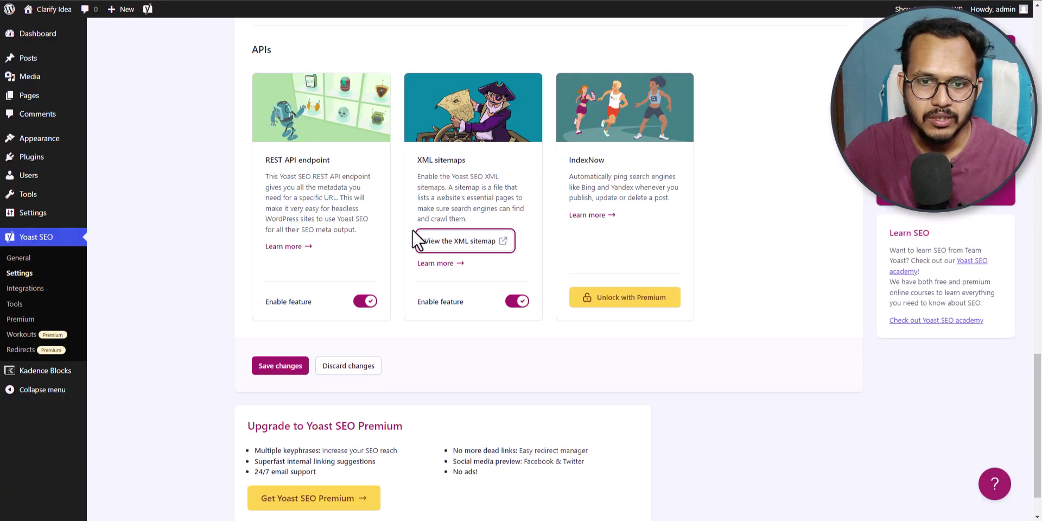
- Save the changes made to the site features
click(285, 369)
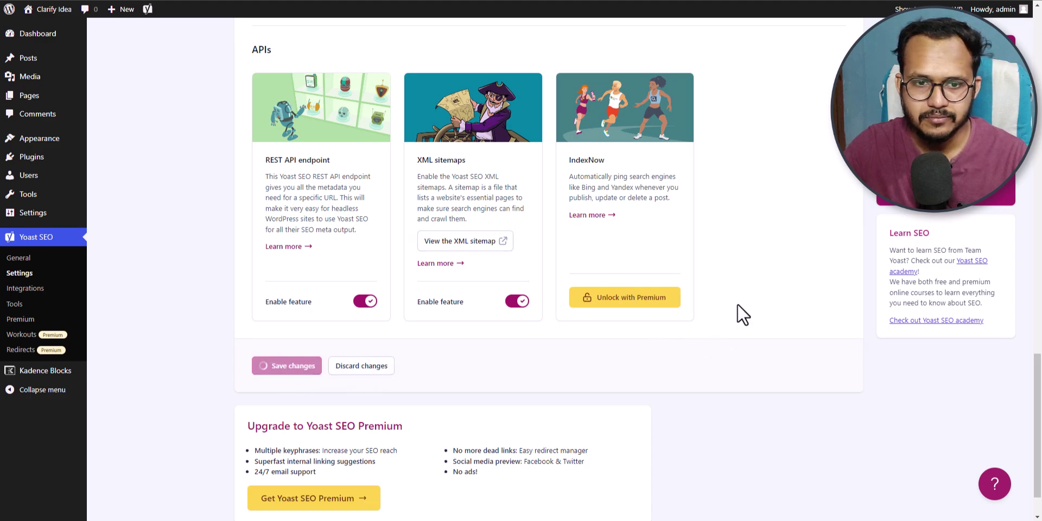
scroll(748, 275, up, 8)
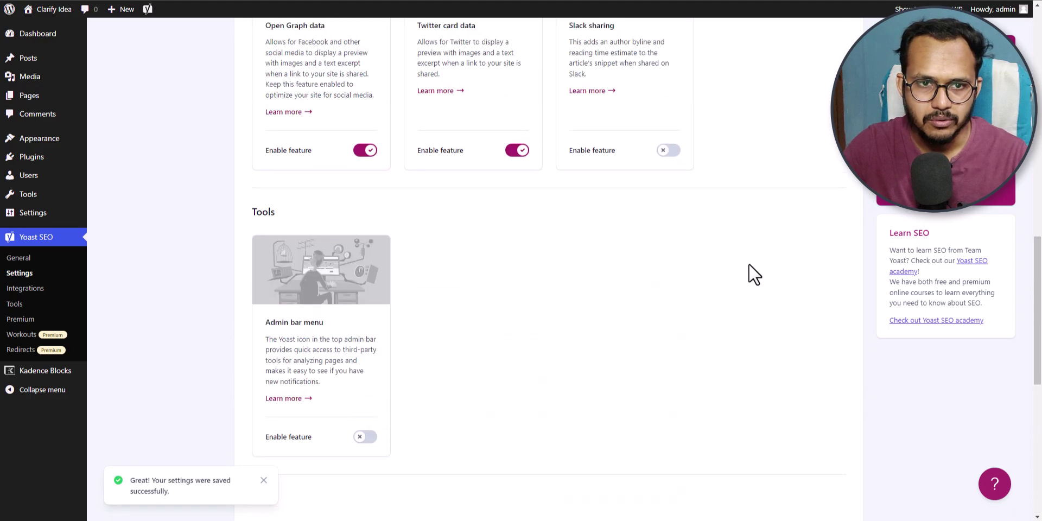
scroll(748, 264, up, 10)
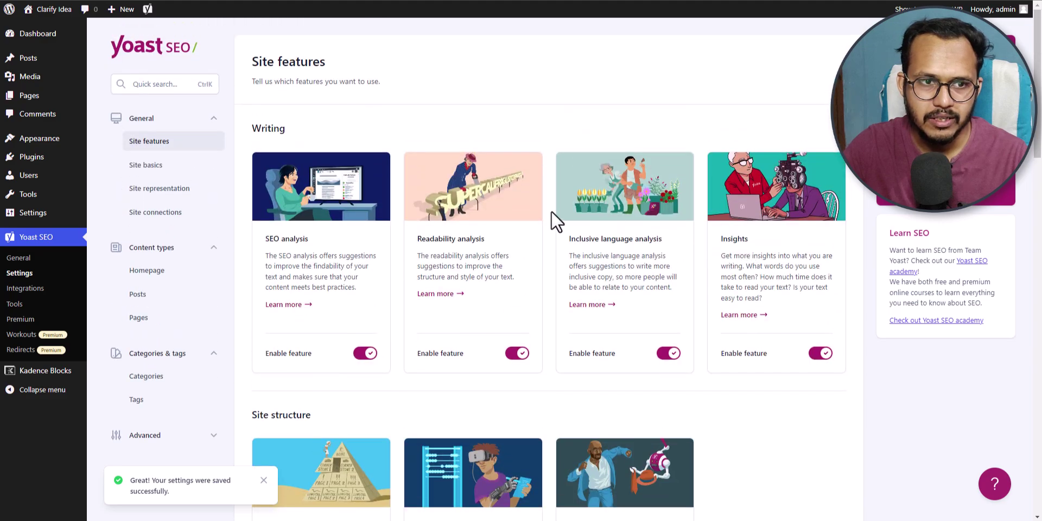
- In the site basics, set both the website name and the alternate website name to clarifyidea
click(146, 166)
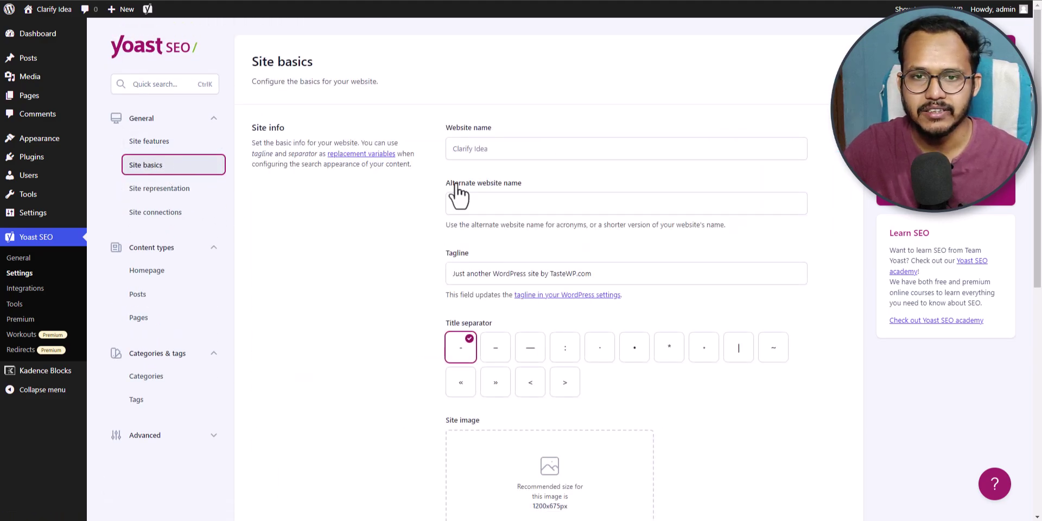
click(536, 151)
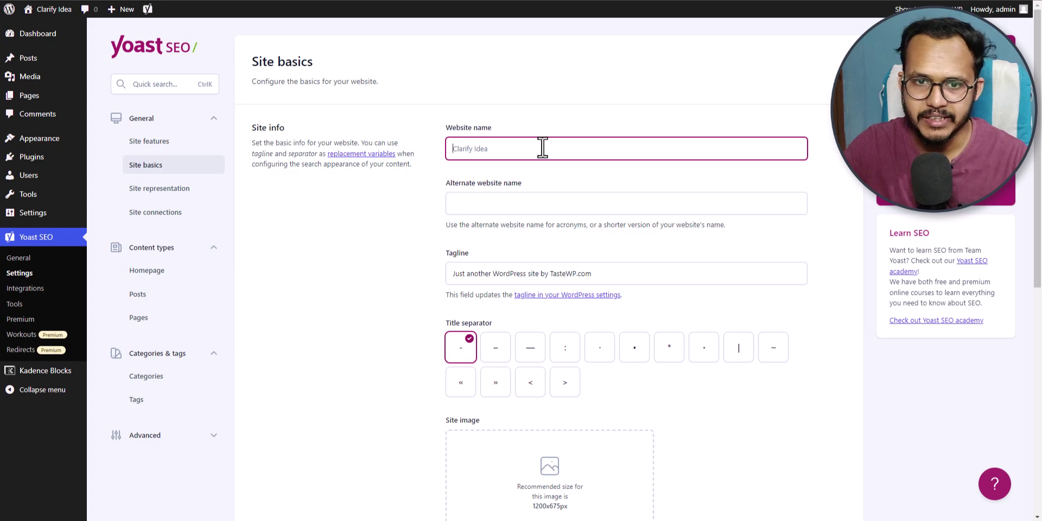
click(506, 198)
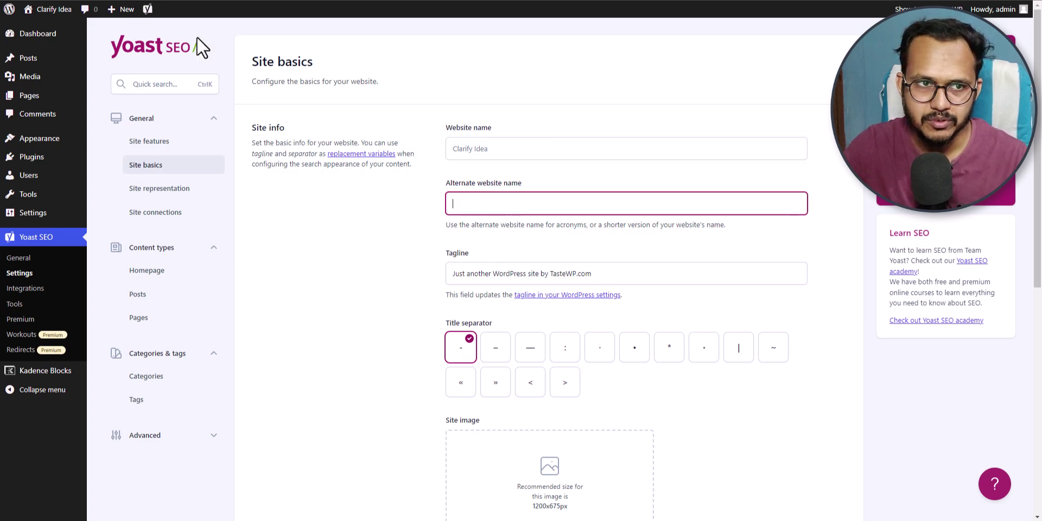
click(90, 5)
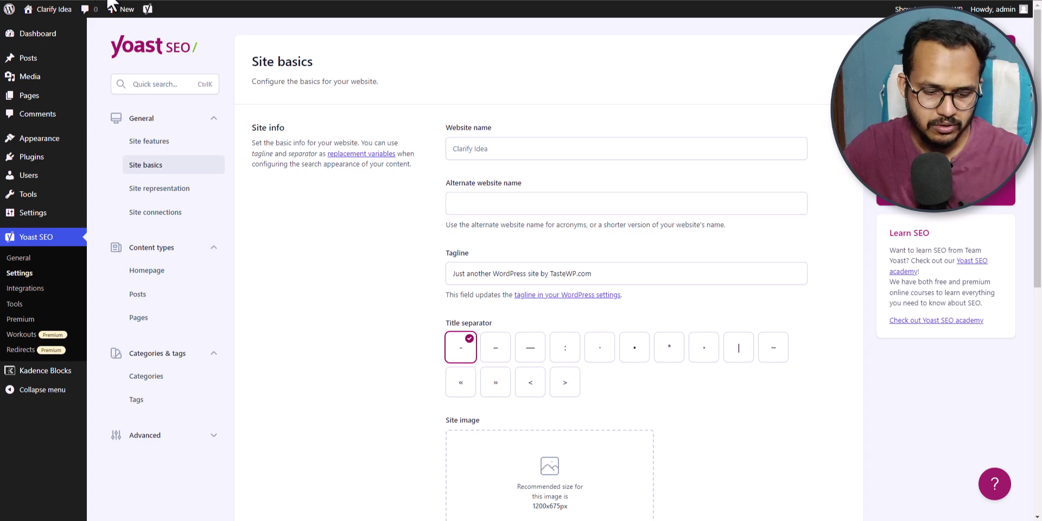
click(475, 149)
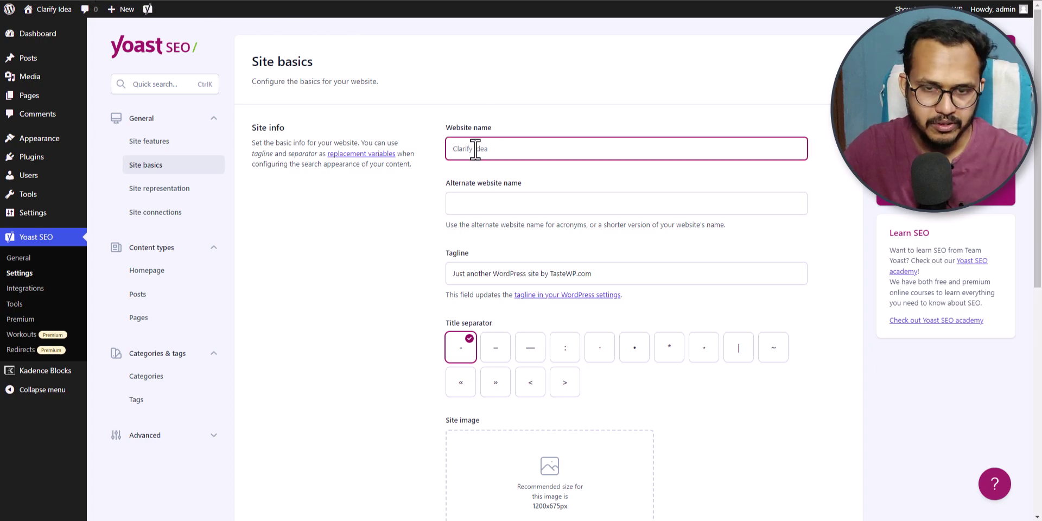
text(clarifyidea)
click(481, 199)
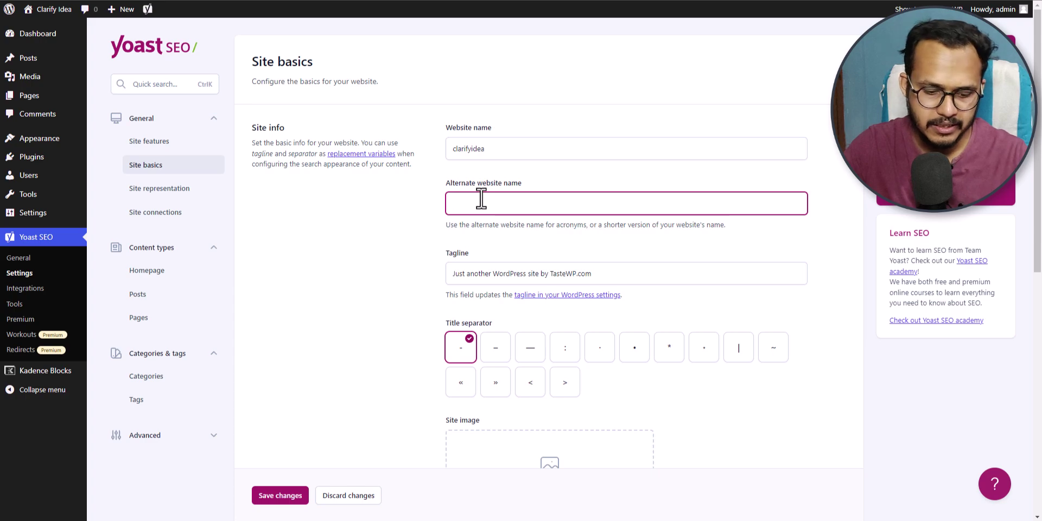
text(clarifyidea)
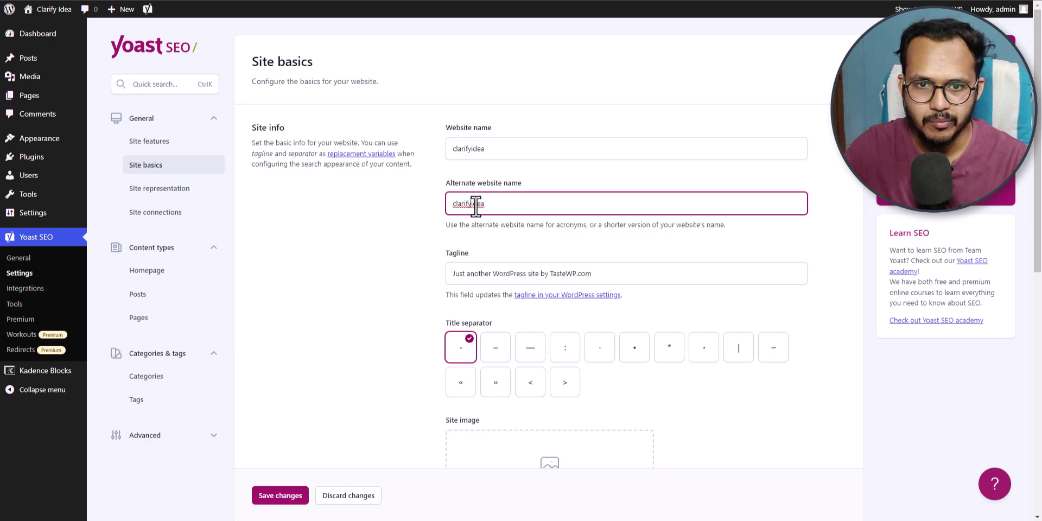
- Change the alternate website name to "clarify idea" and clear the existing tagline
click(471, 204)
click(407, 233)
scroll(428, 271, down, 1)
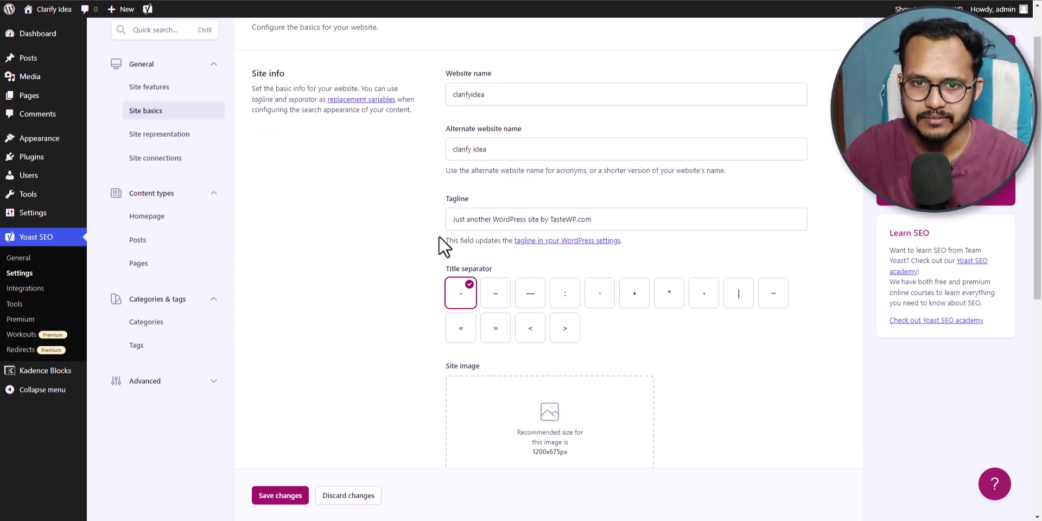
drag(609, 220, 442, 213)
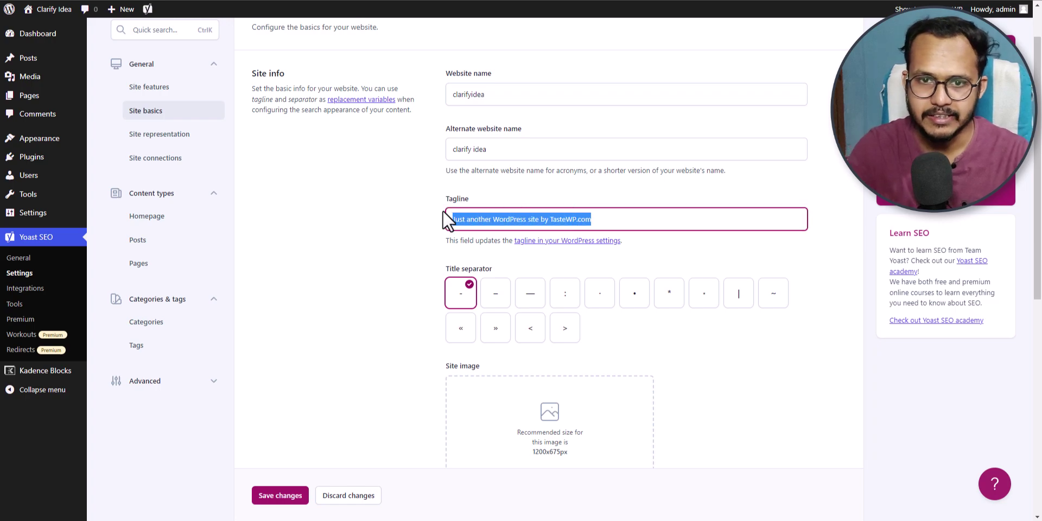
key(BackSpace)
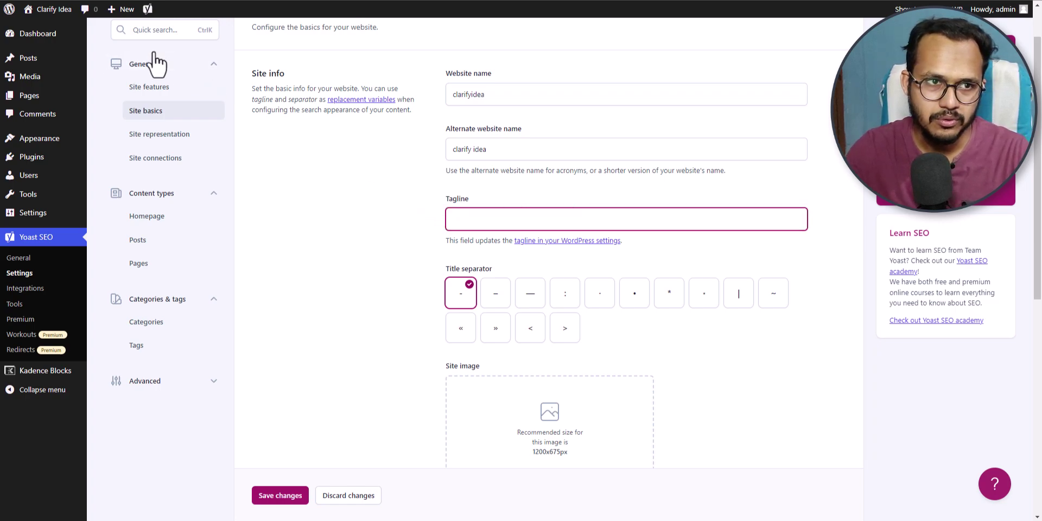
- Open the site's homepage in a new tab and copy its headline "Decorate Your World With Colors"
right_click(49, 25)
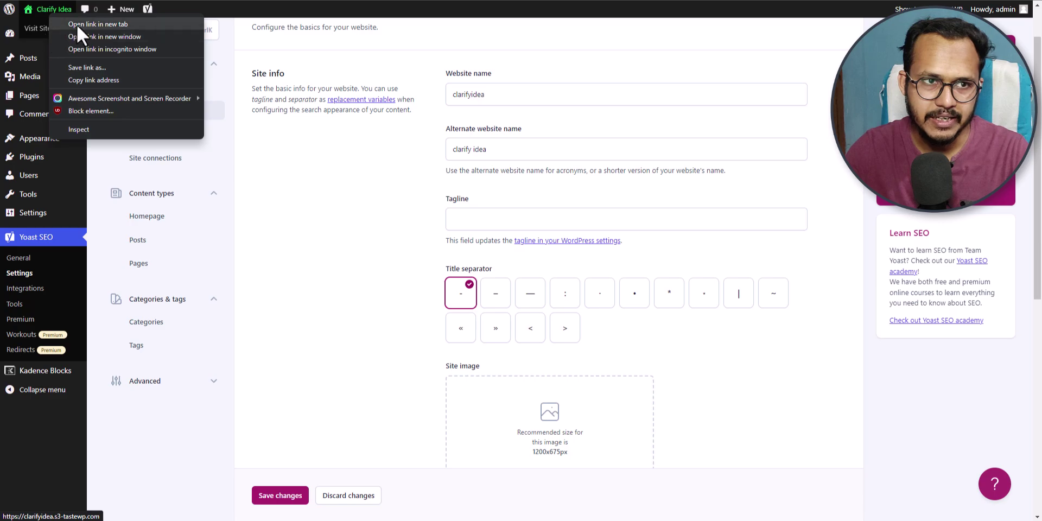
click(77, 25)
key(ctrl+Tab)
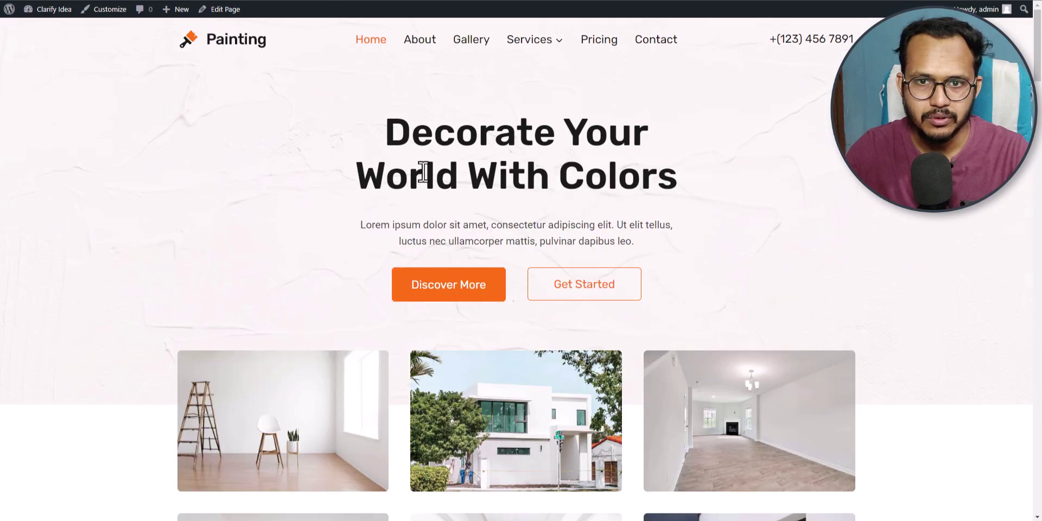
drag(398, 131, 700, 164)
key(ctrl+c)
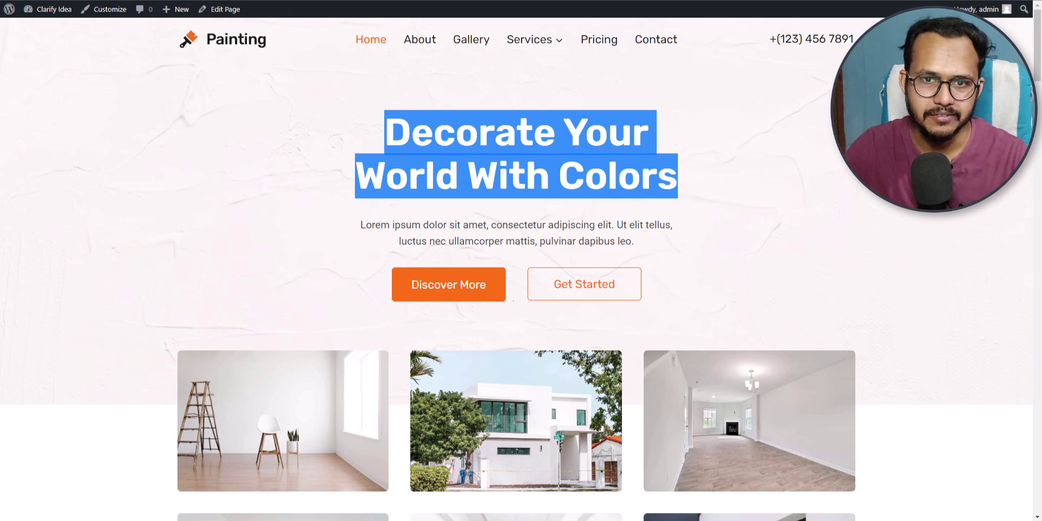
- Back in the site basics, paste the copied headline as the tagline and choose the vertical bar "|" as title separator
key(ctrl+shift+Tab)
click(466, 217)
key(ctrl+v)
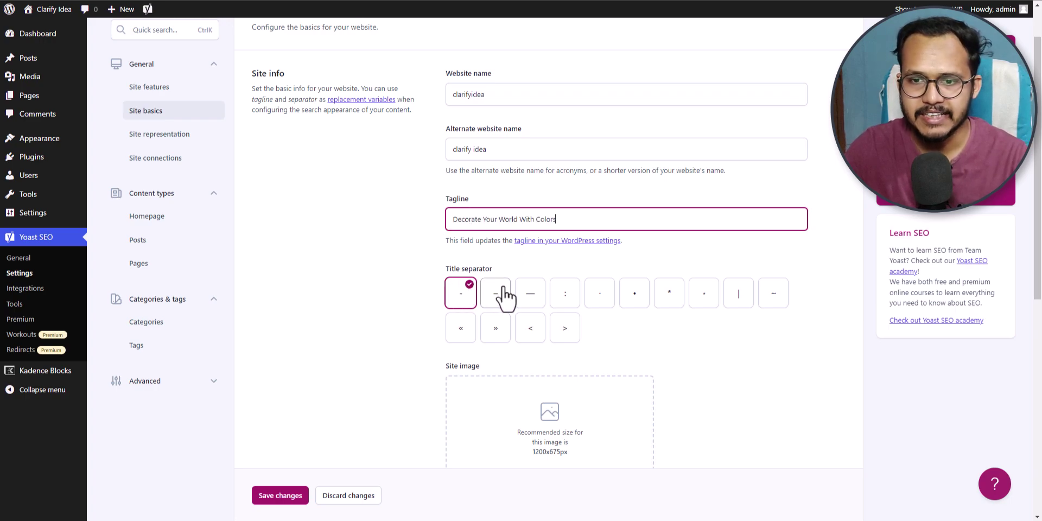
click(738, 305)
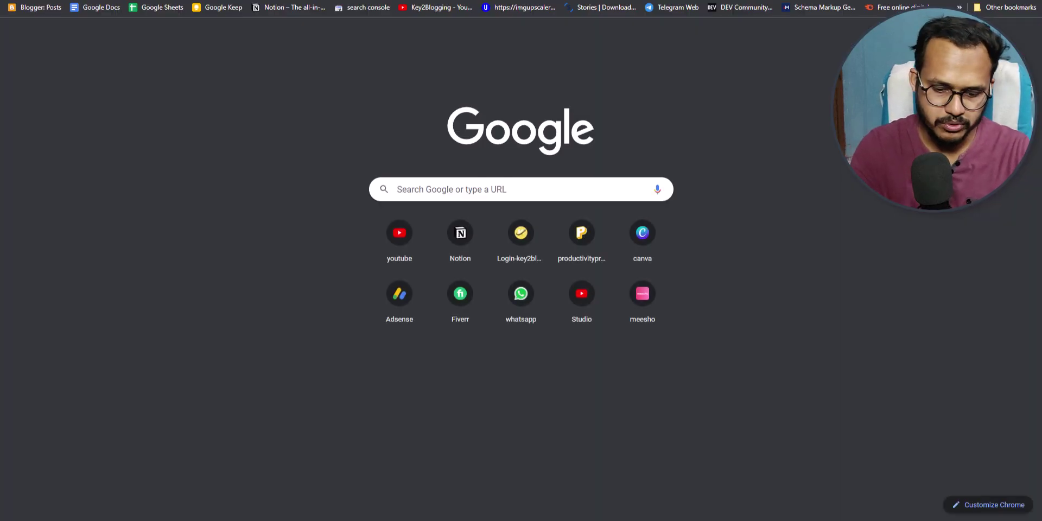
- Open the key2blogging.com website in a separate browser tab
text(ke)
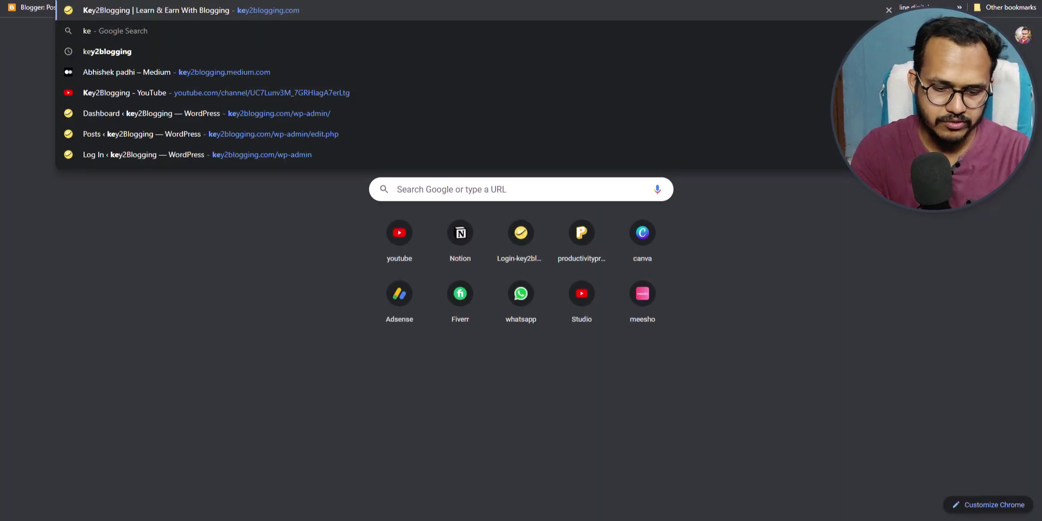
text(y2blogging)
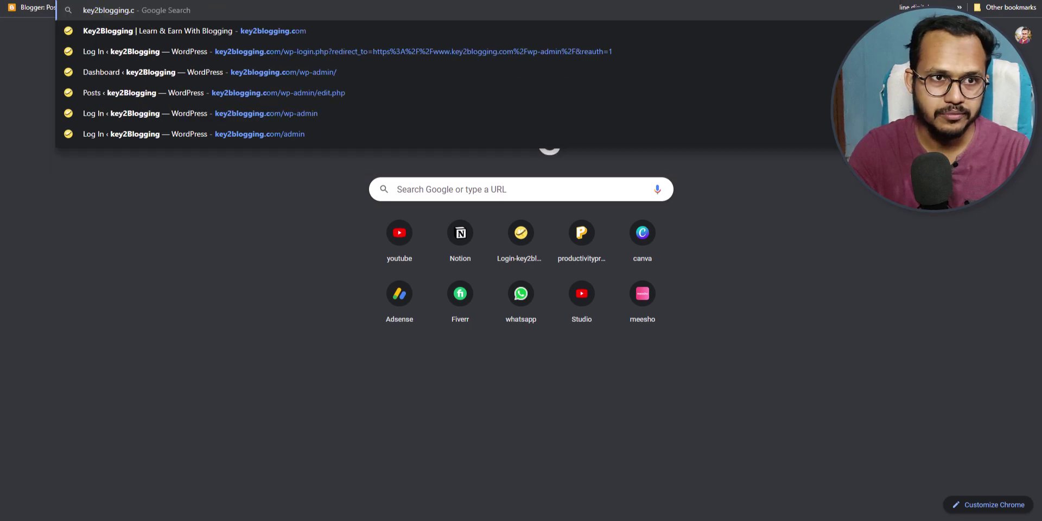
key(Return)
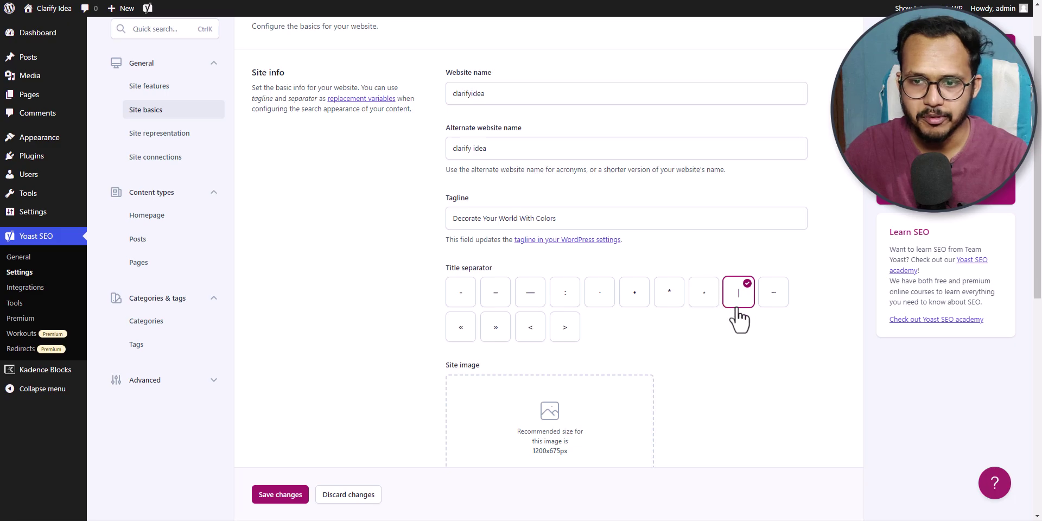
- Set the site image to the media library photo of a person beside large glass doors and save the site basics
scroll(716, 379, down, 4)
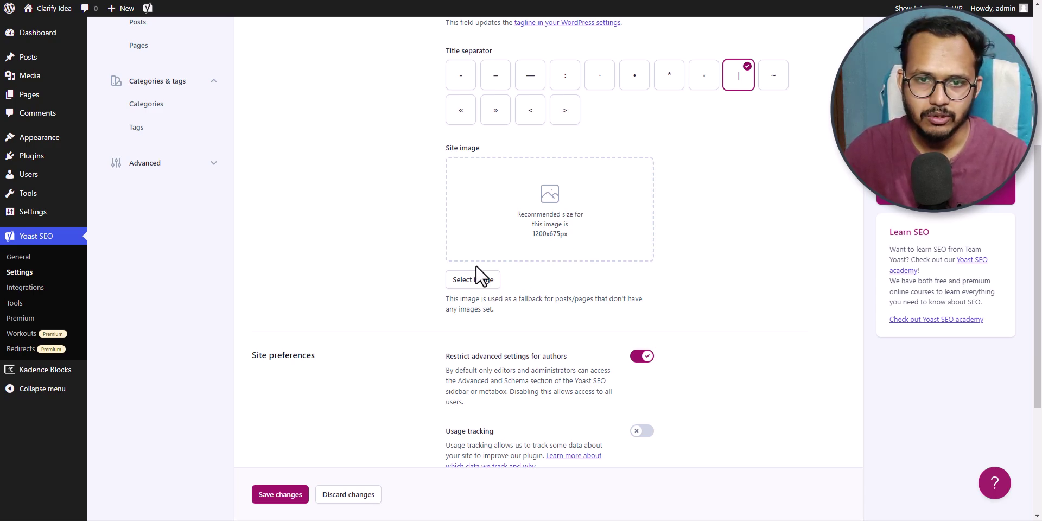
click(490, 281)
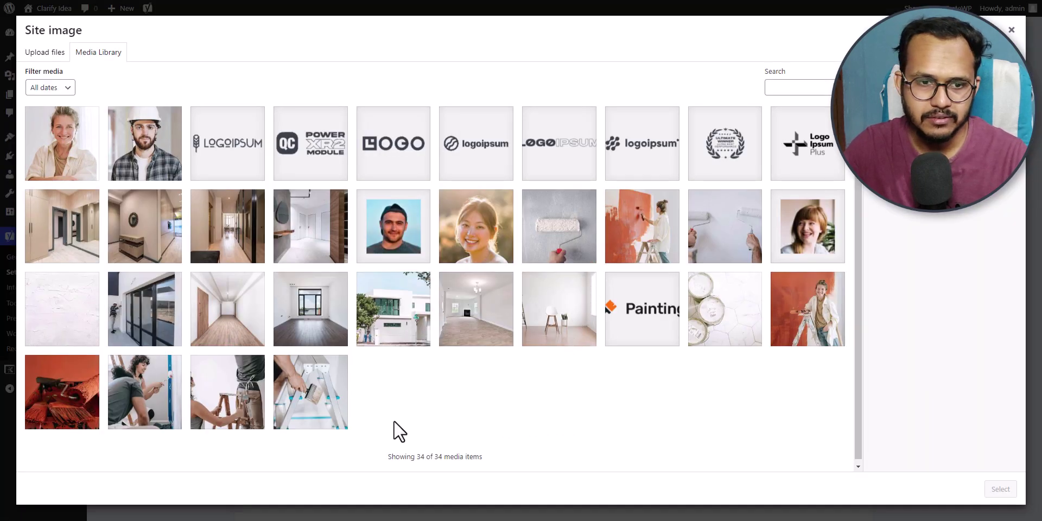
click(143, 325)
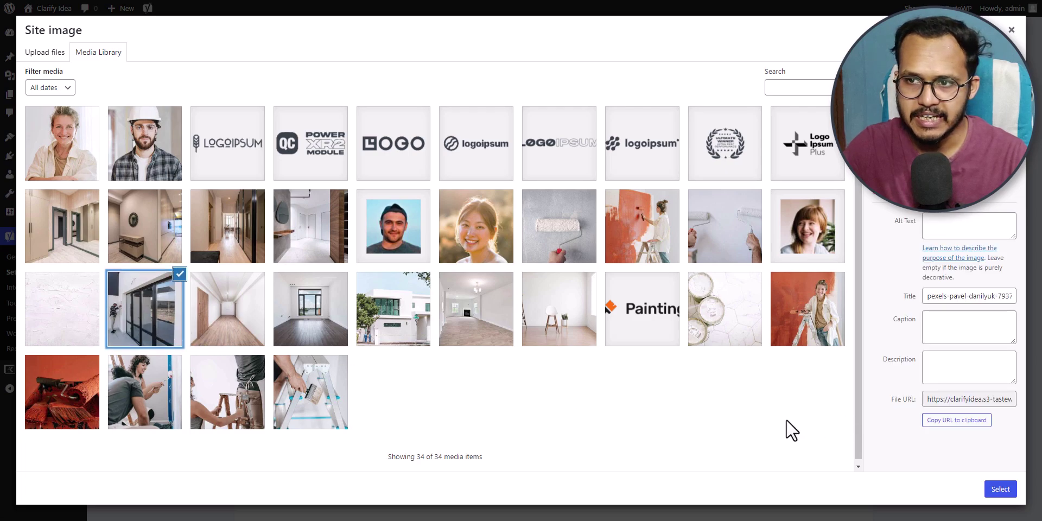
click(1000, 489)
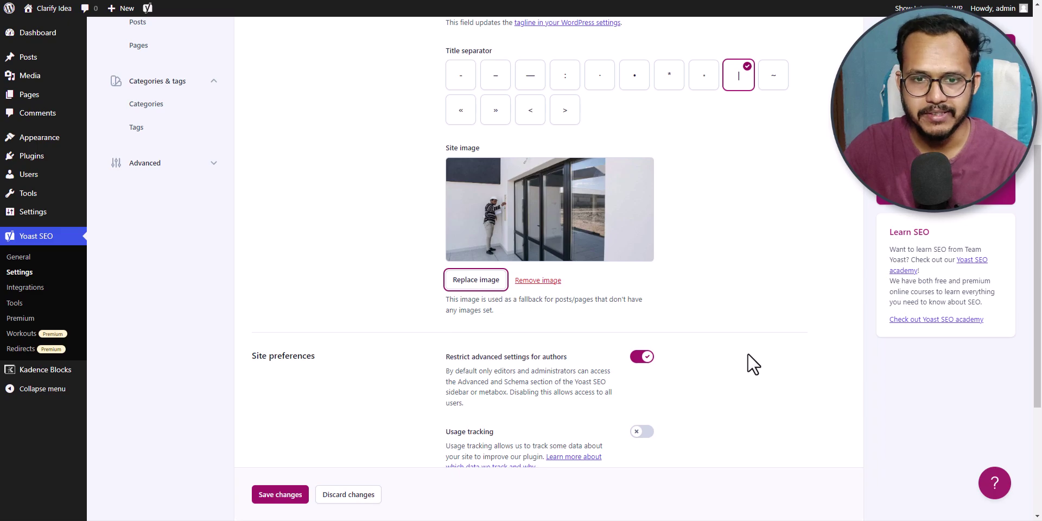
click(741, 271)
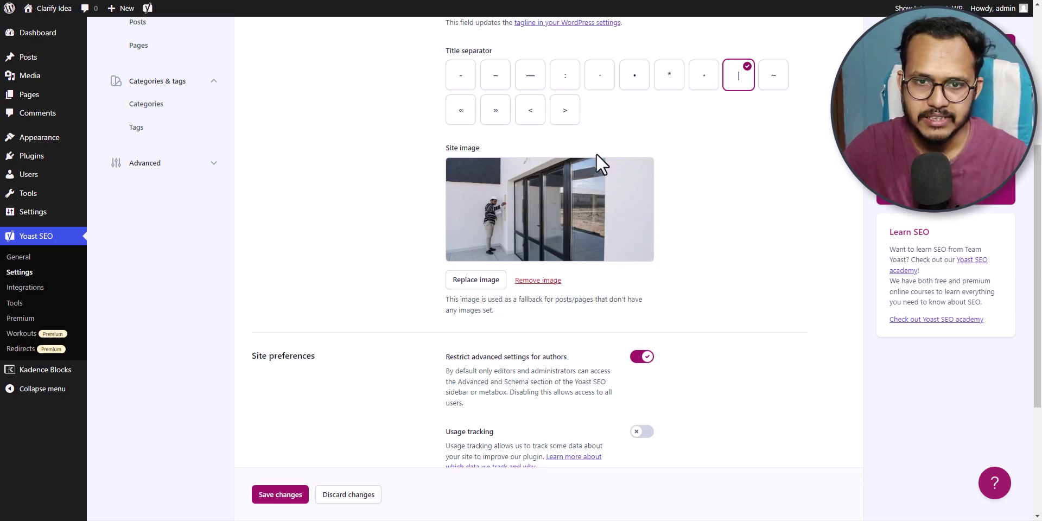
scroll(785, 258, down, 4)
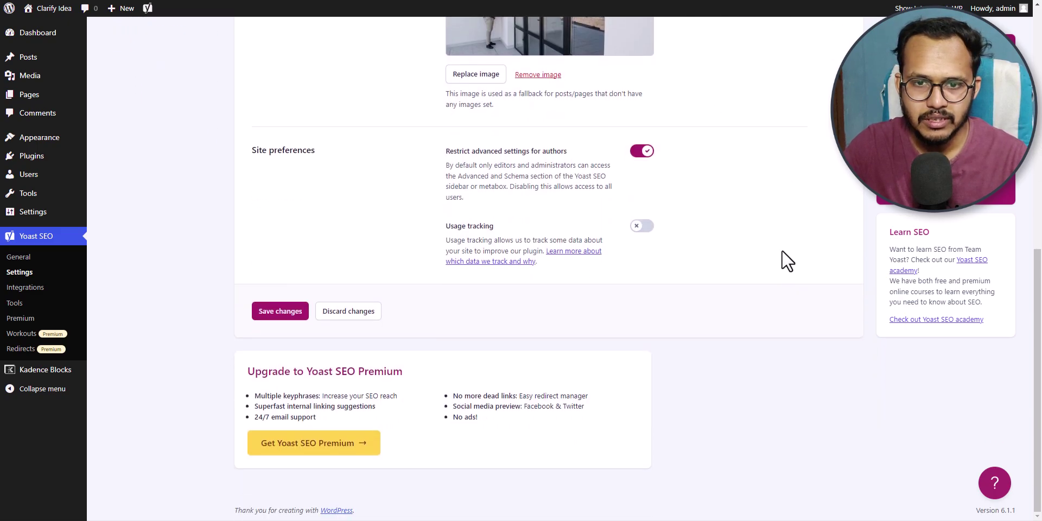
click(278, 313)
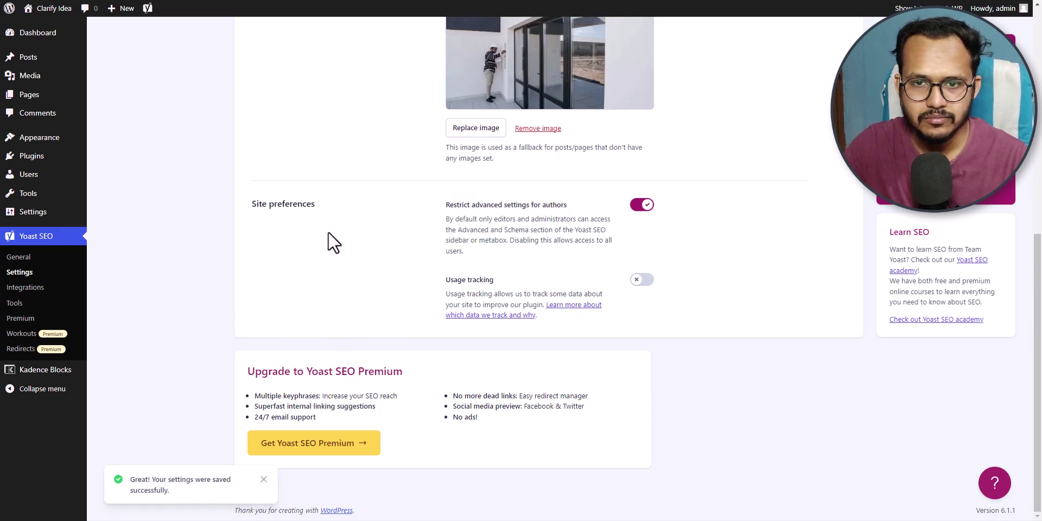
- In the site representation settings, enter clarifyidea as the organization name and "clarify idea" as the alternate organization name
scroll(337, 246, up, 8)
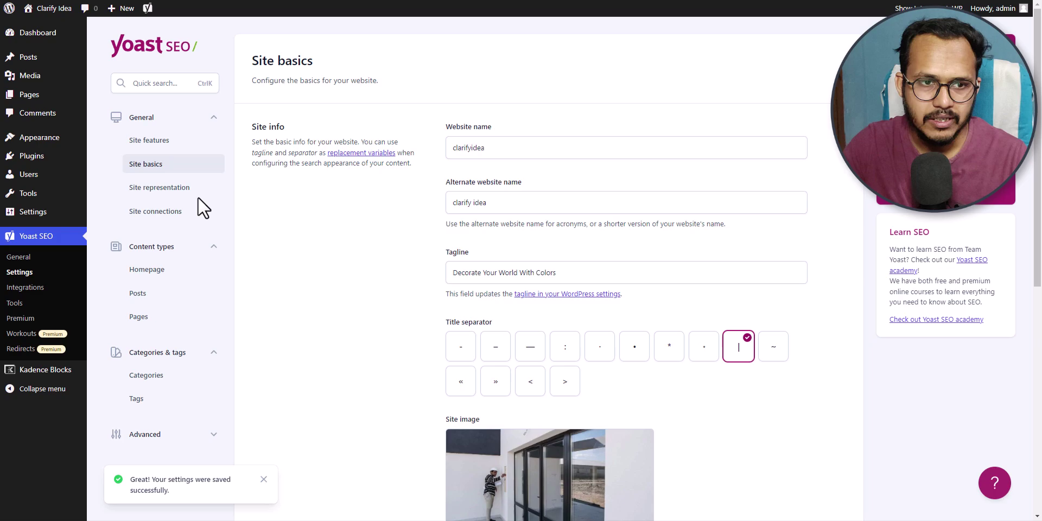
click(151, 190)
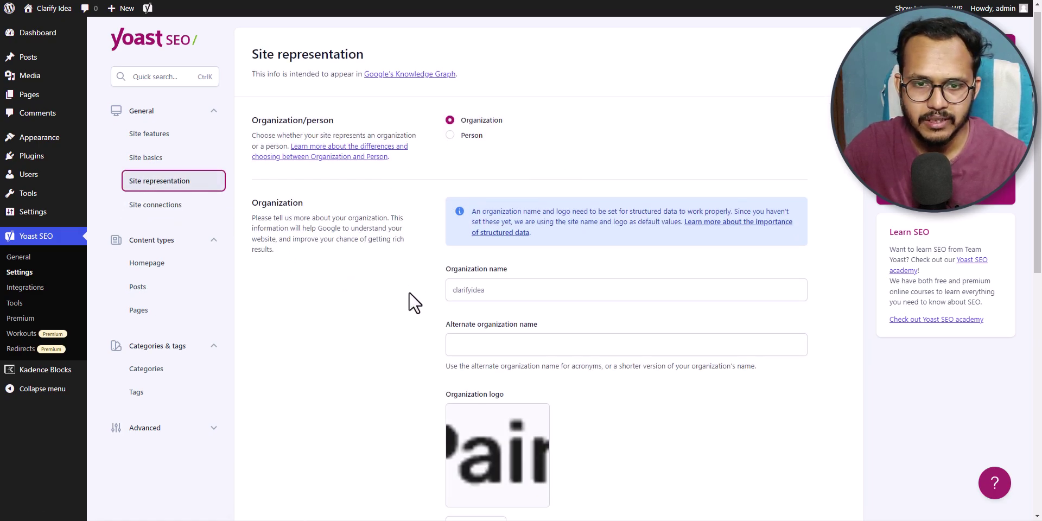
scroll(503, 179, down, 2)
click(492, 186)
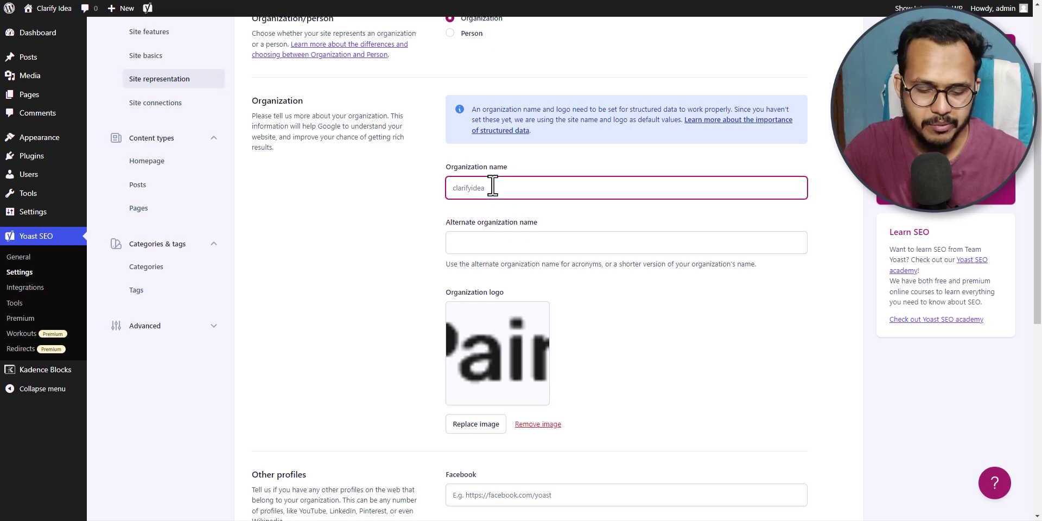
text(clarifyidea)
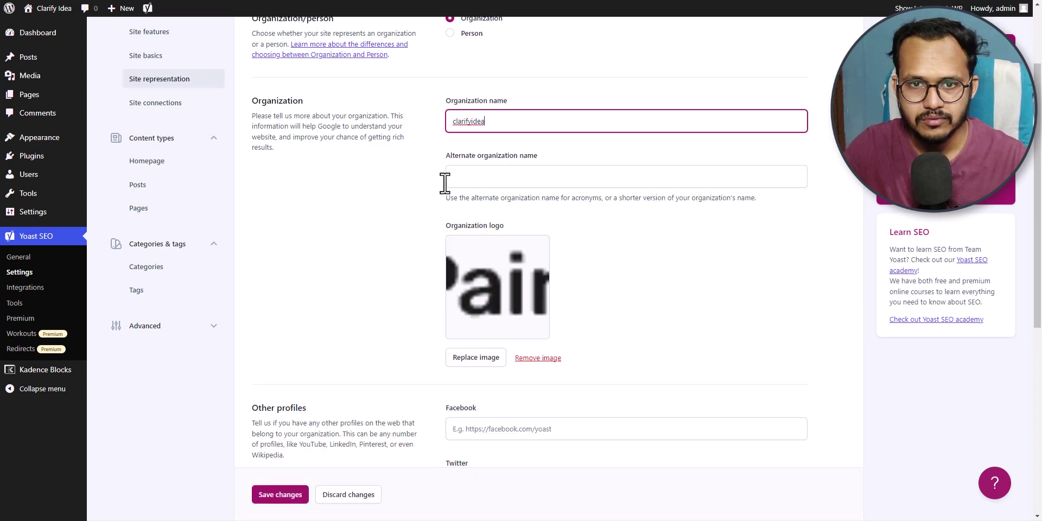
click(510, 176)
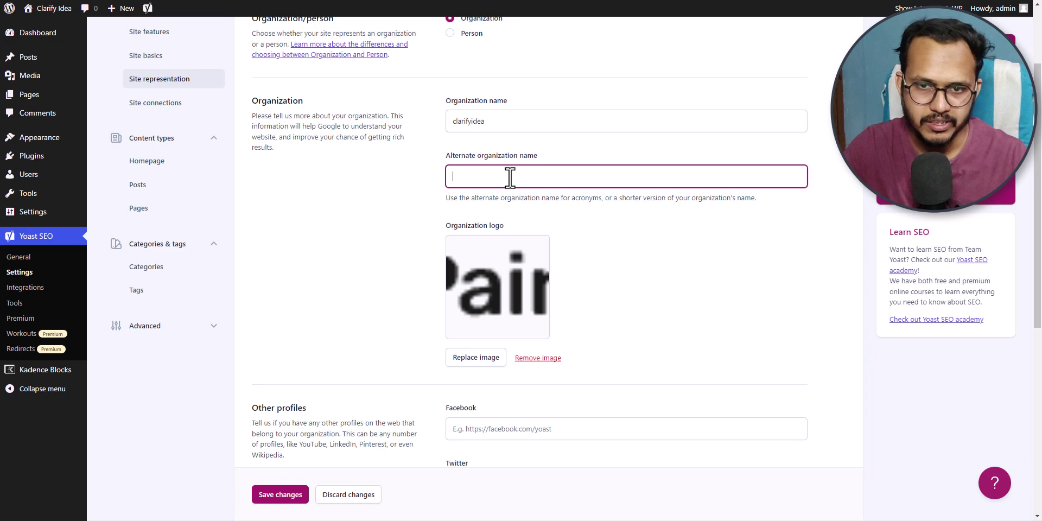
text(clarifyidea)
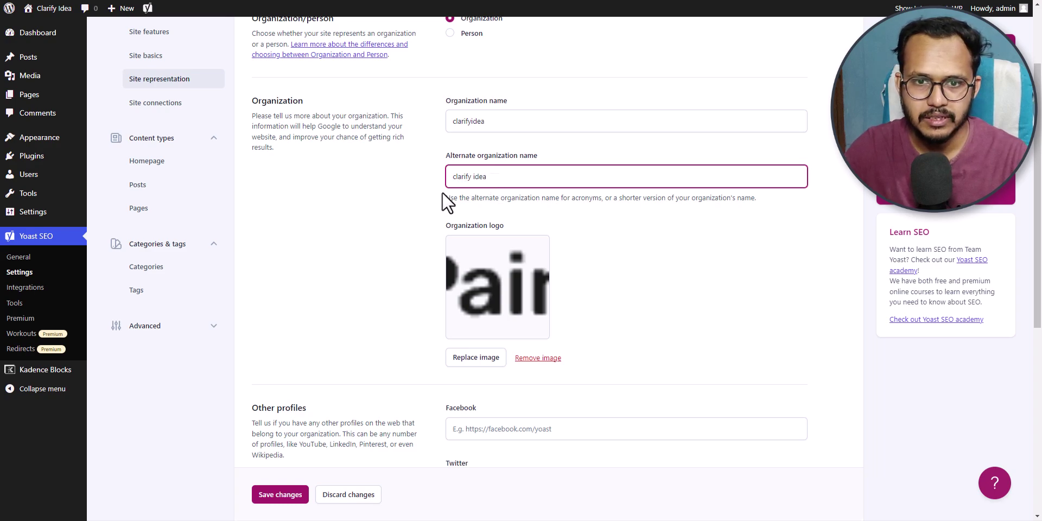
click(339, 211)
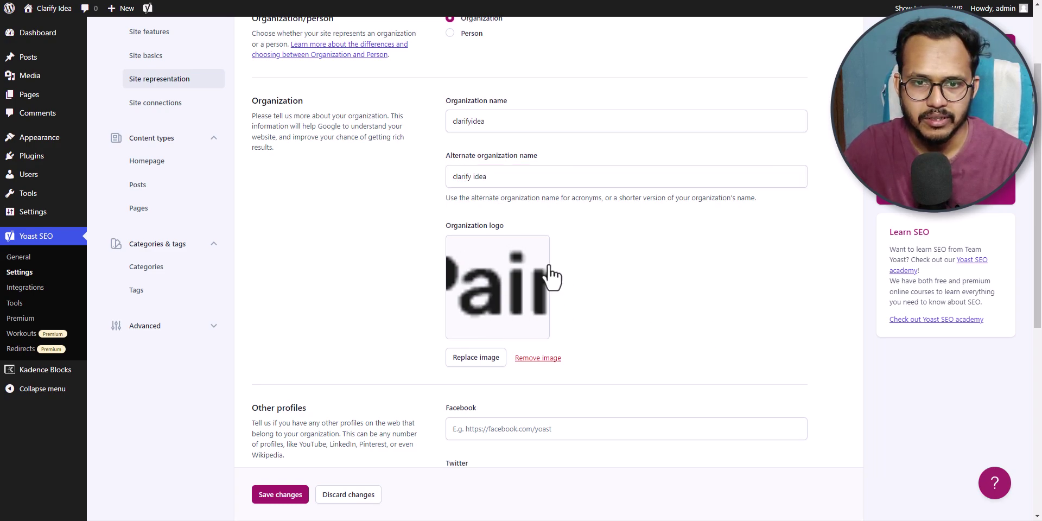
- Replace the organization logo with the "Ultimate Winner" badge logo-21 from the media library and save the site representation
click(475, 360)
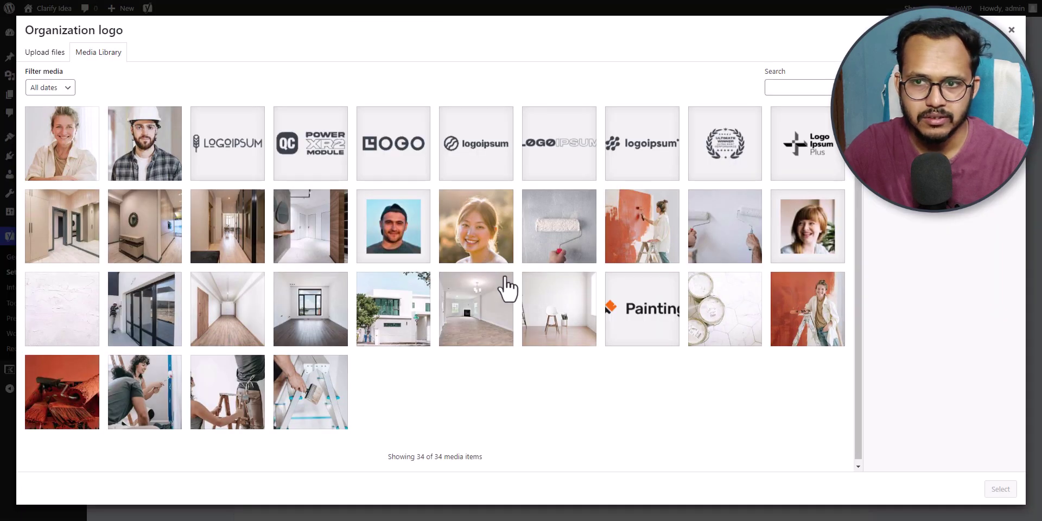
click(732, 168)
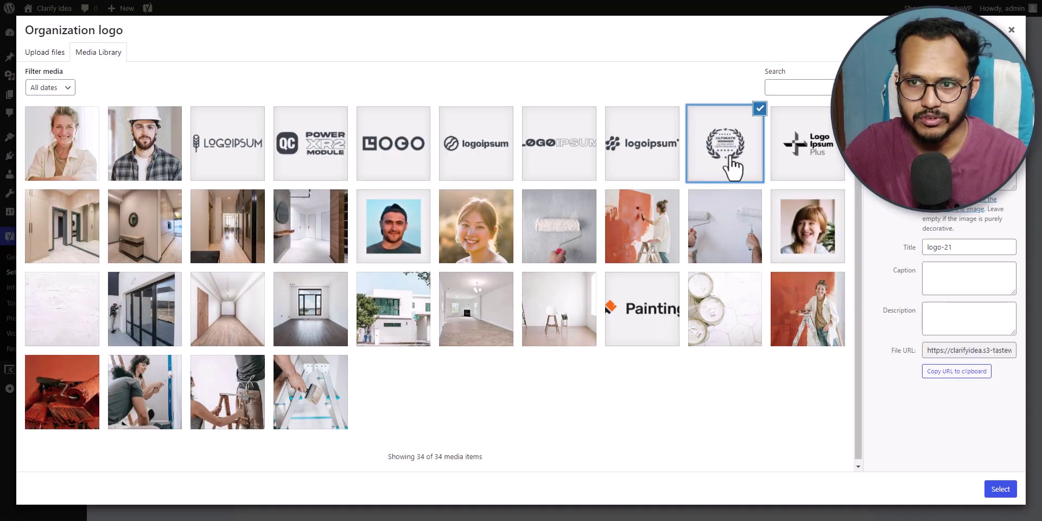
click(996, 488)
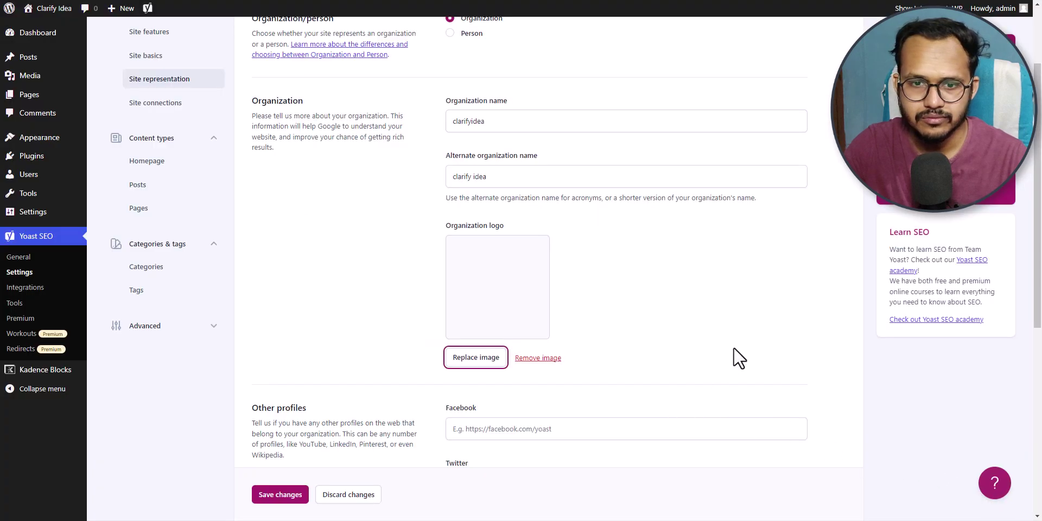
scroll(683, 290, down, 4)
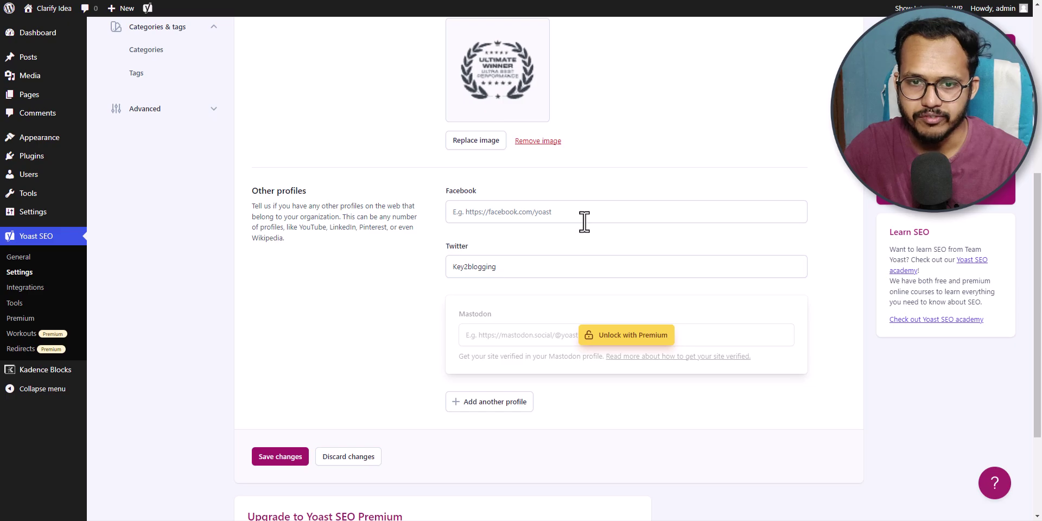
click(279, 457)
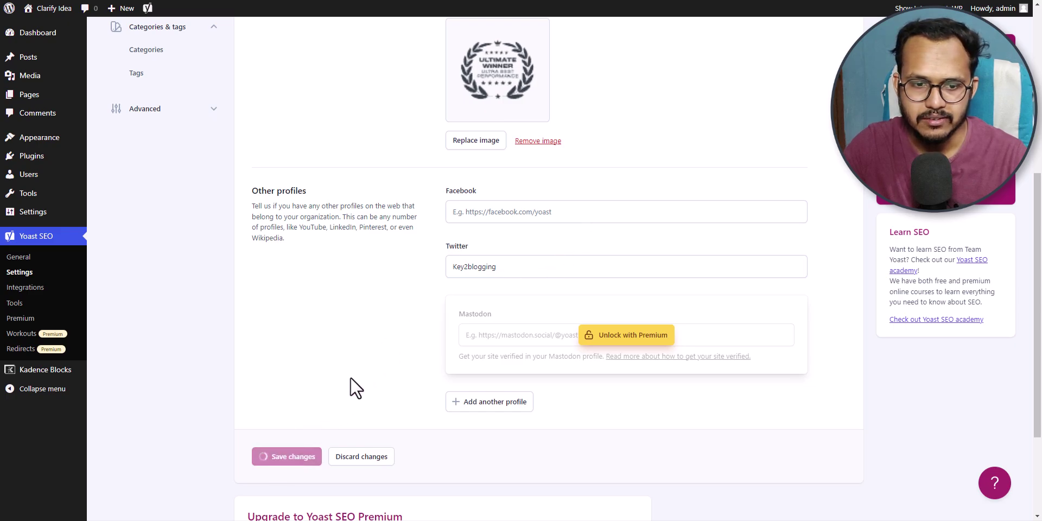
- Open the site connections and examine the verification code fields for Bing, Google and Pinterest
scroll(402, 350, up, 6)
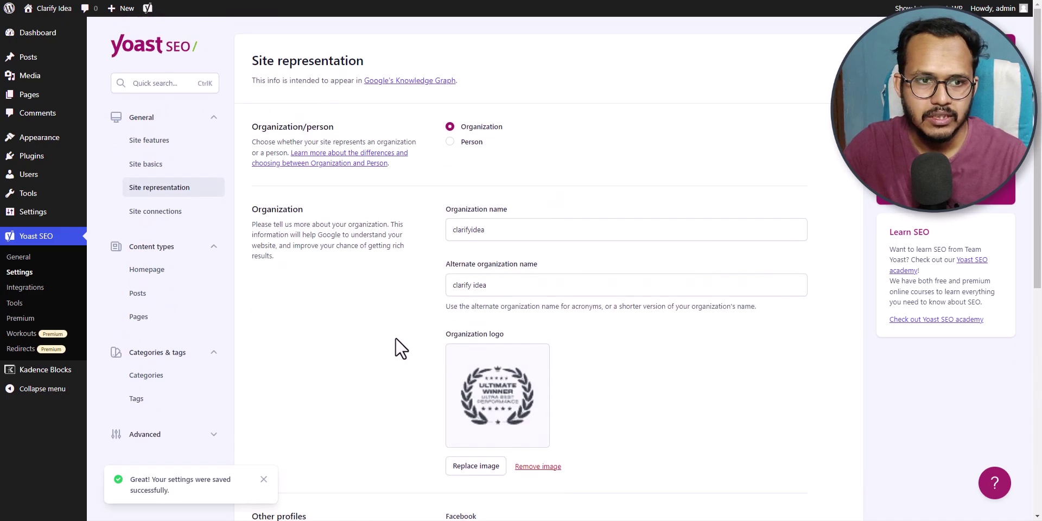
click(160, 211)
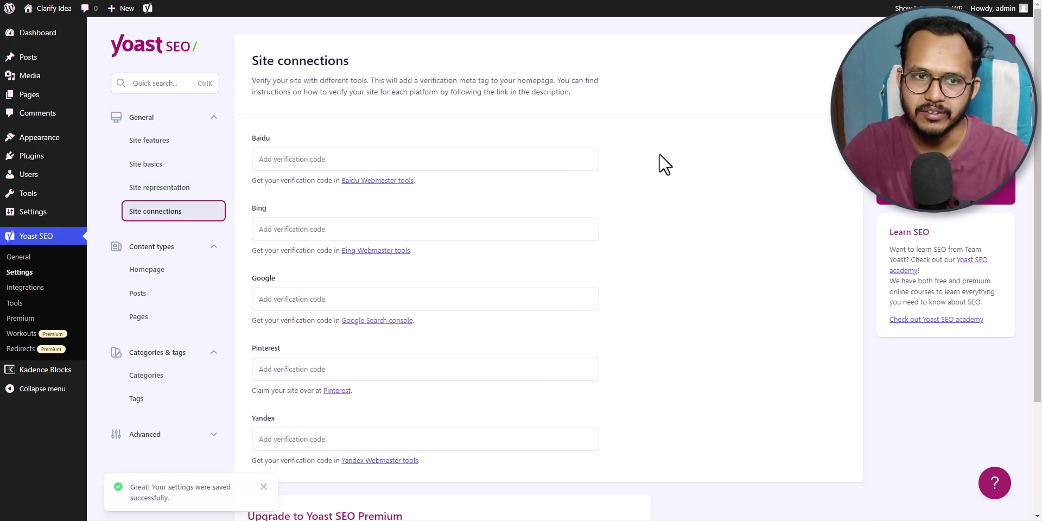
click(311, 232)
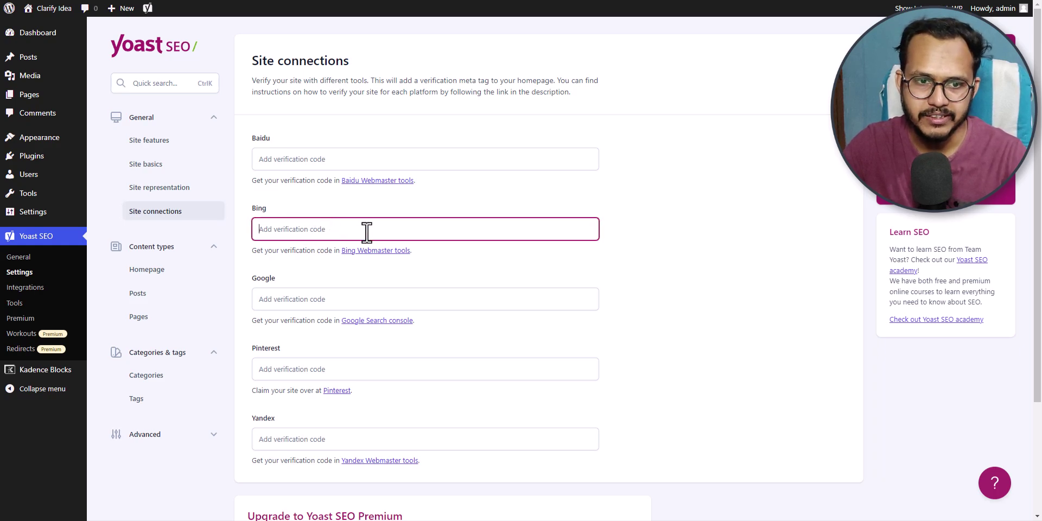
scroll(337, 298, down, 1)
click(330, 244)
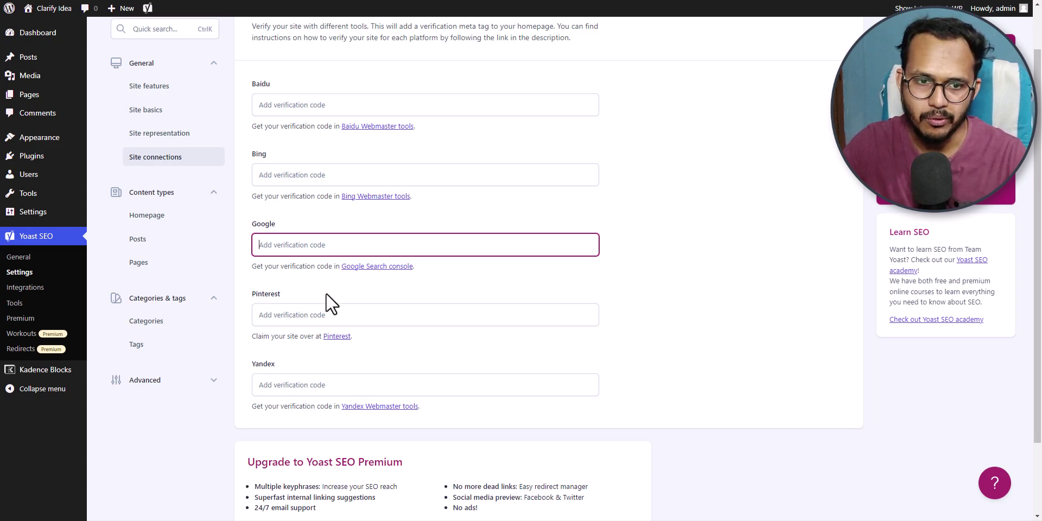
click(282, 314)
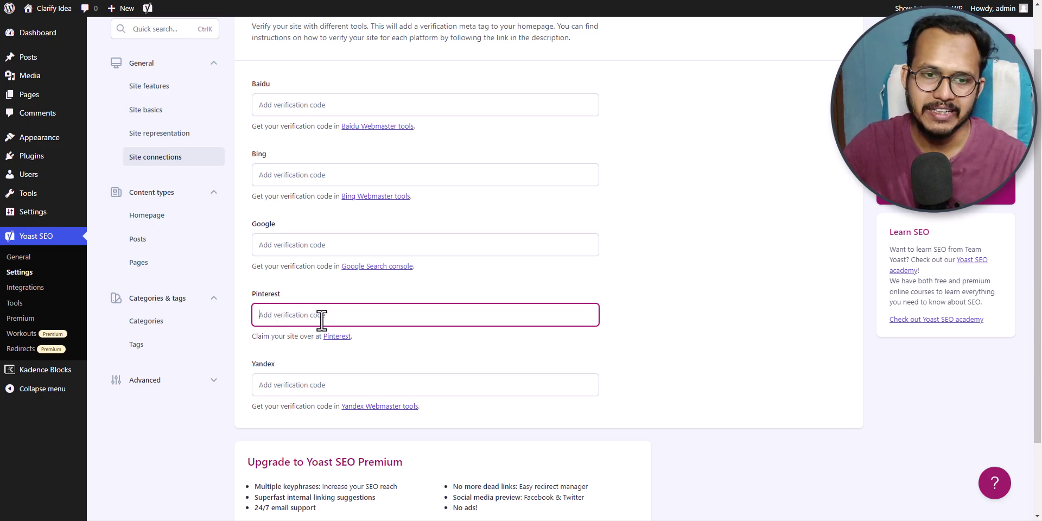
- Open the homepage settings under the content types and examine how its title and description are determined
scroll(669, 285, up, 1)
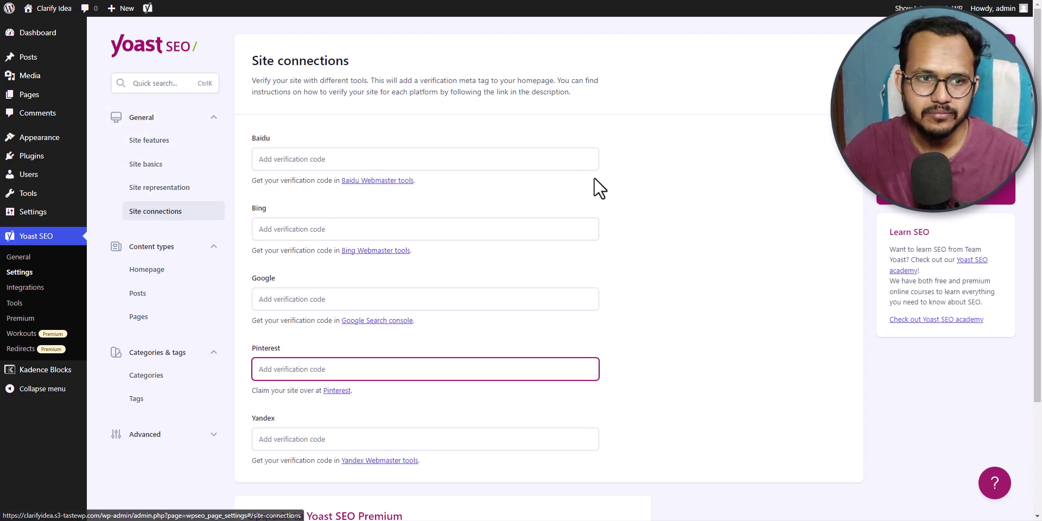
click(166, 260)
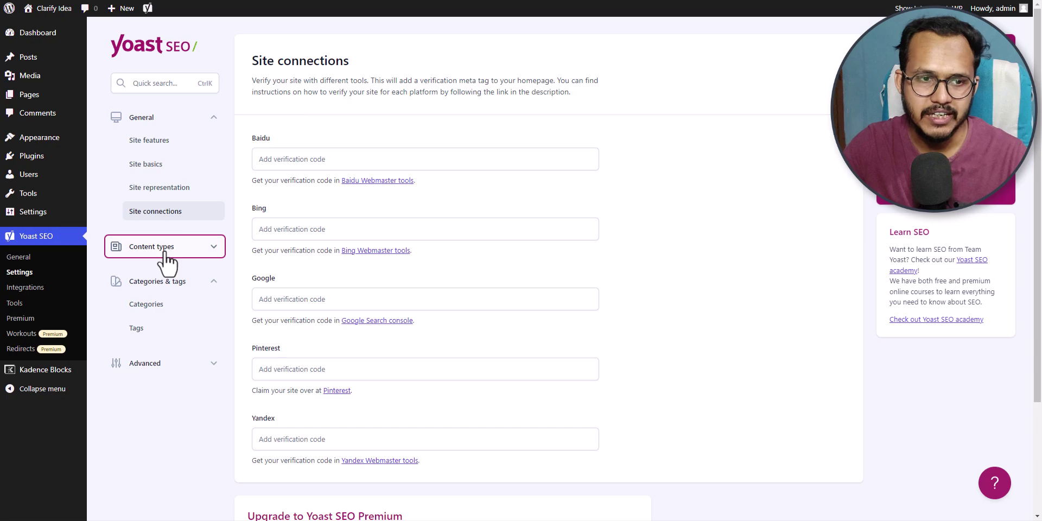
click(164, 252)
click(149, 269)
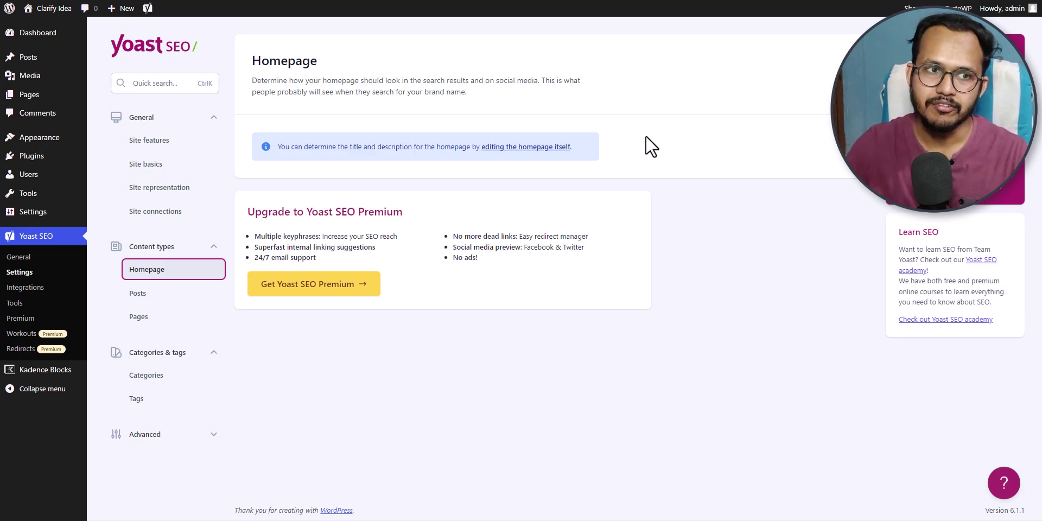
- Open the Home front page for editing from the site's pages list and show its Yoast SEO settings
right_click(48, 95)
click(70, 103)
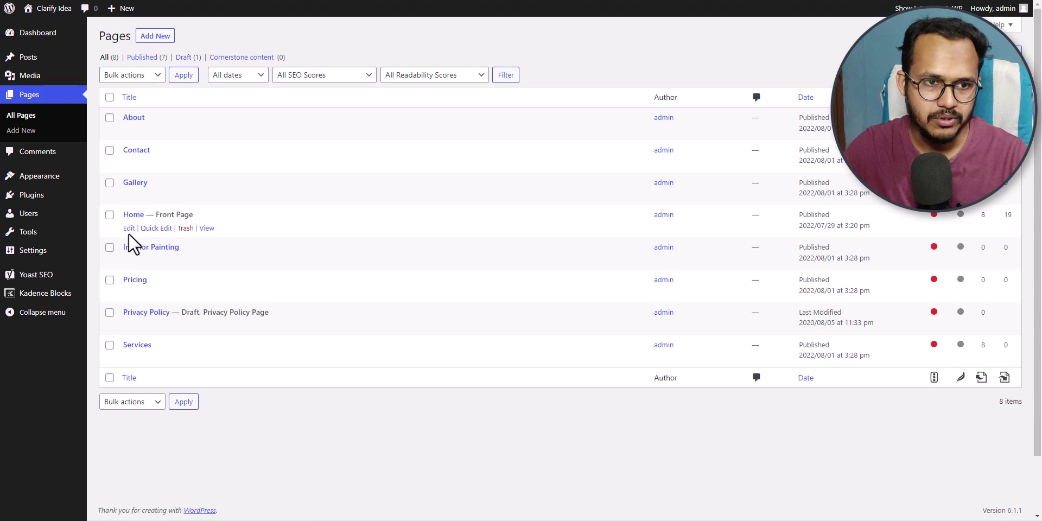
click(130, 228)
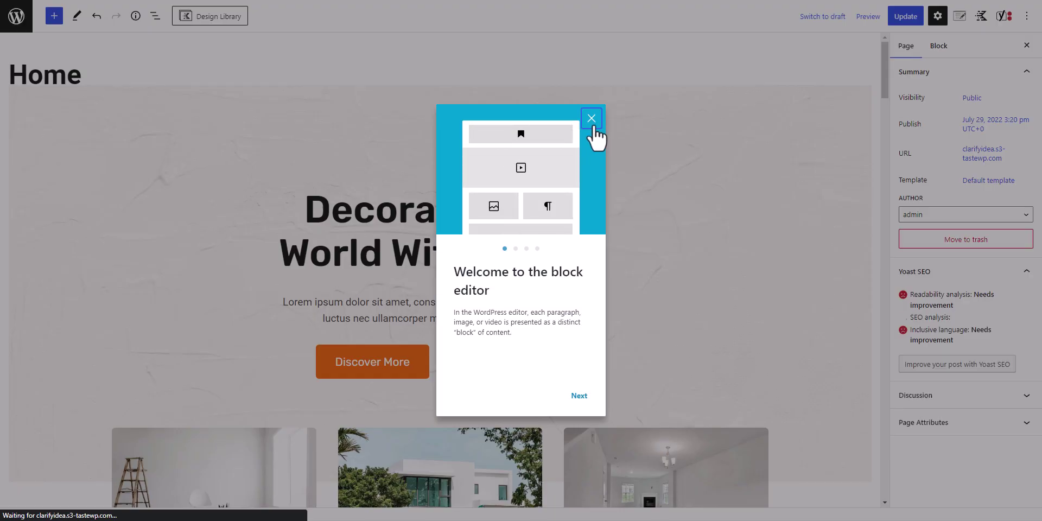
click(592, 118)
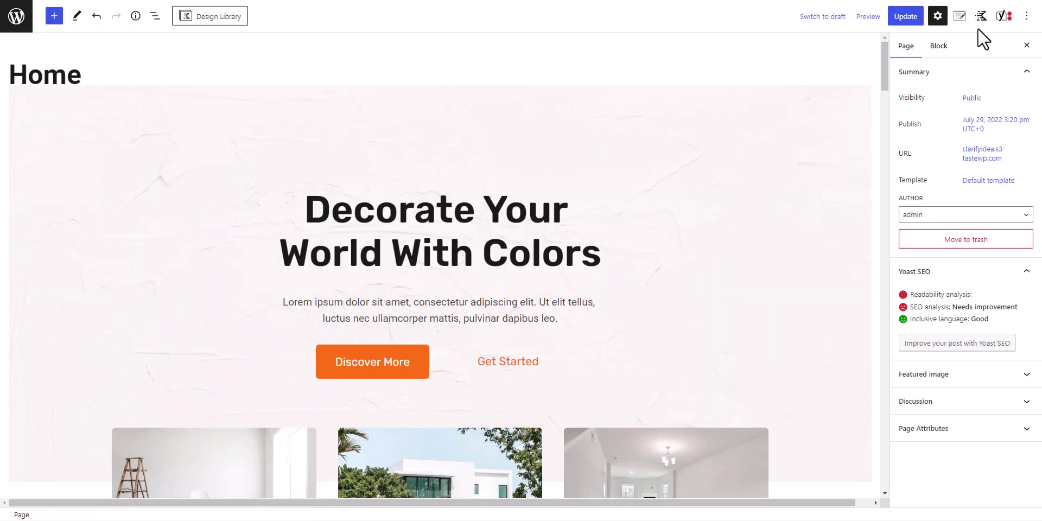
click(1002, 17)
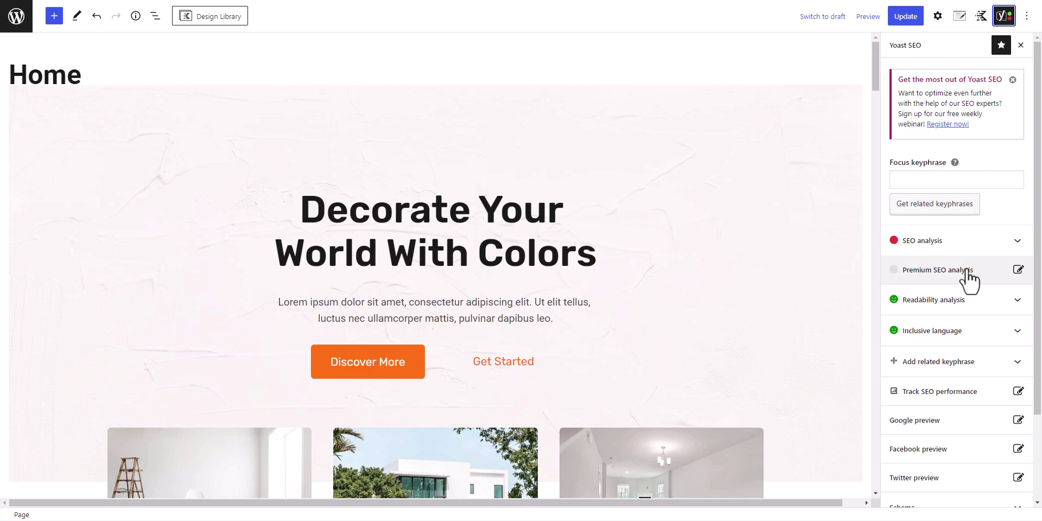
- Examine the Home page's SEO, readability and inclusive language analysis results and the remaining Yoast SEO sections
click(975, 242)
scroll(956, 318, down, 1)
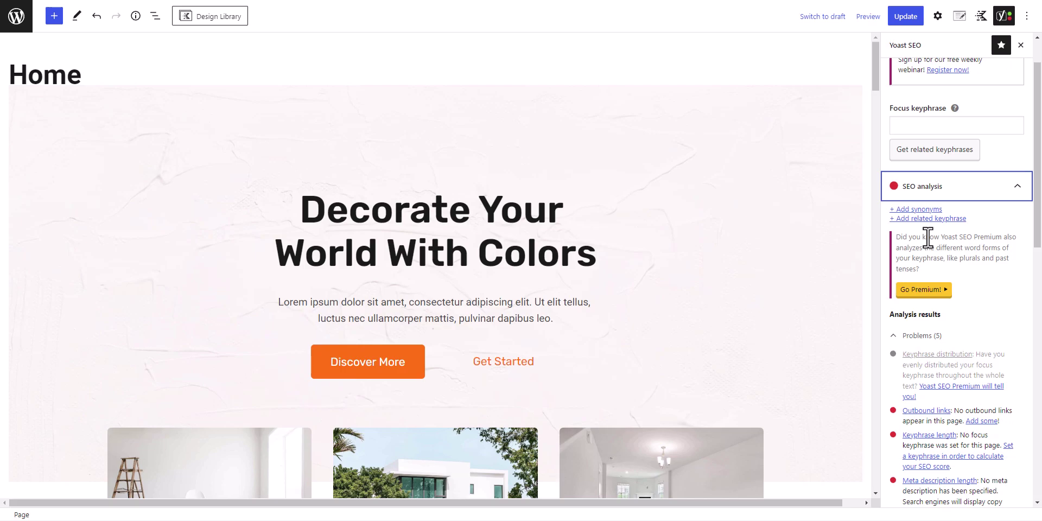
click(977, 190)
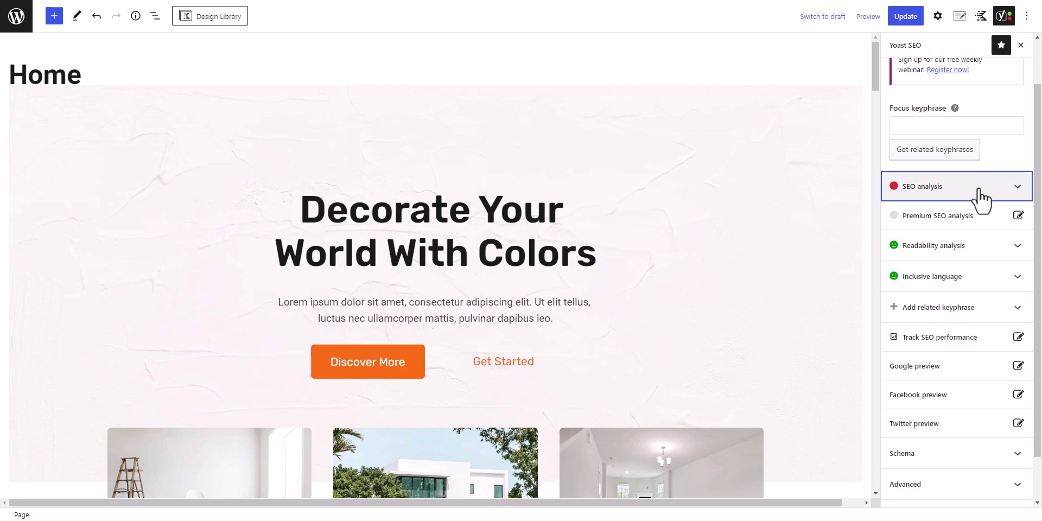
click(948, 257)
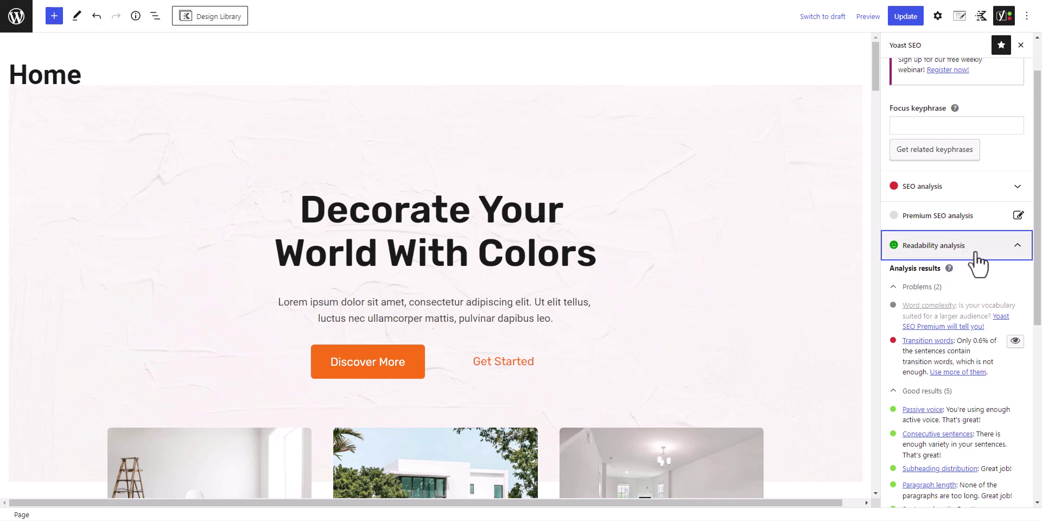
click(972, 253)
click(959, 290)
scroll(968, 326, down, 2)
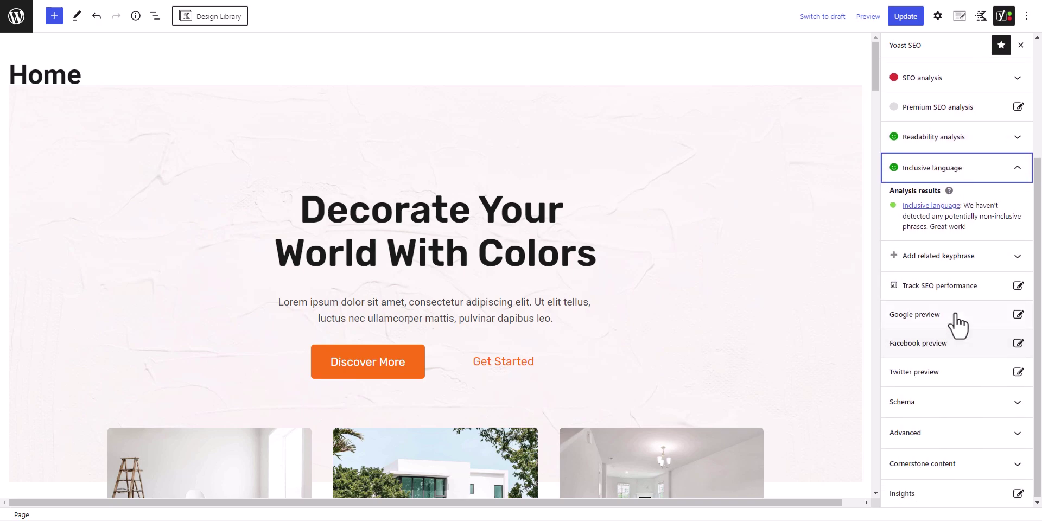
scroll(955, 320, up, 4)
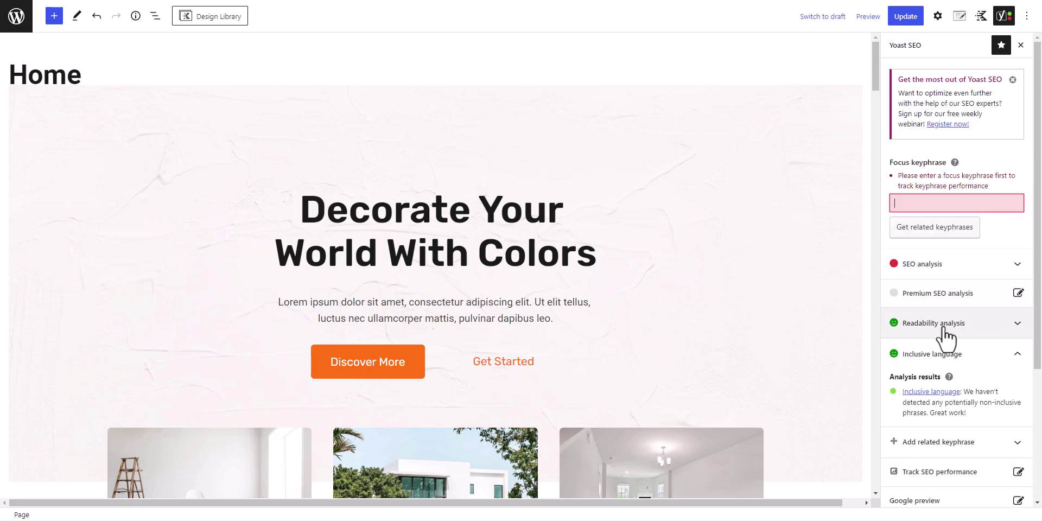
scroll(944, 348, down, 2)
scroll(949, 326, up, 3)
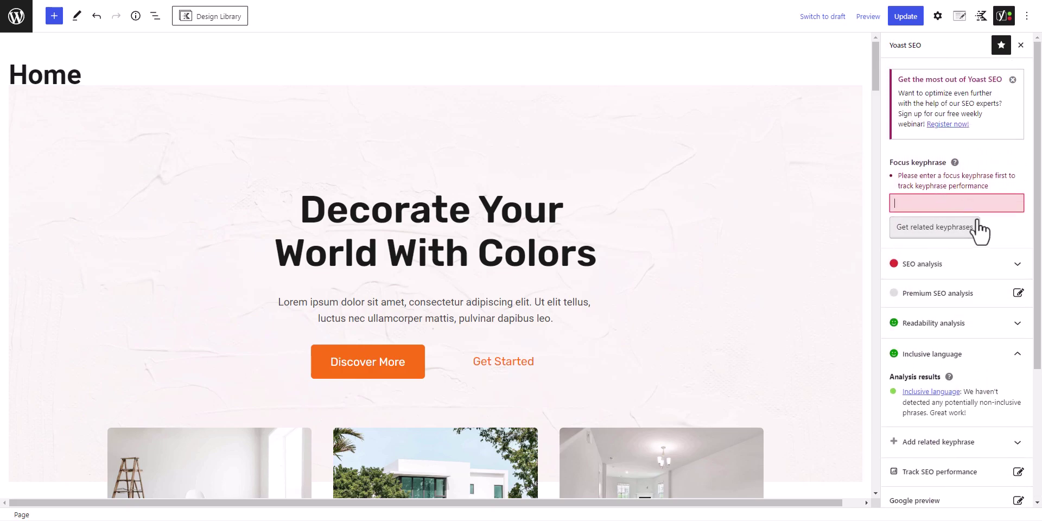
scroll(931, 344, down, 1)
scroll(932, 347, down, 3)
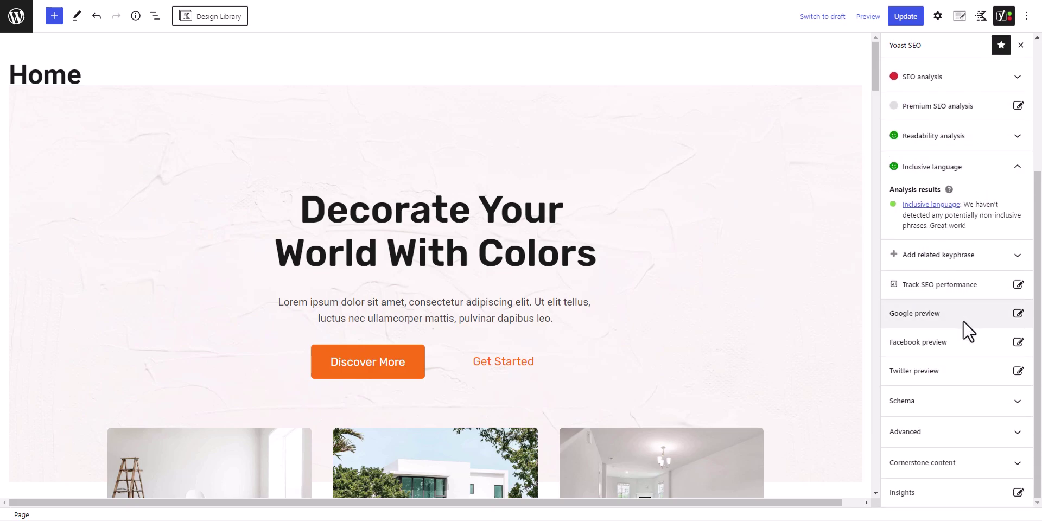
- In the Google preview, switch to the desktop result and remove the Title, Page and Separator variables from the SEO title
click(963, 317)
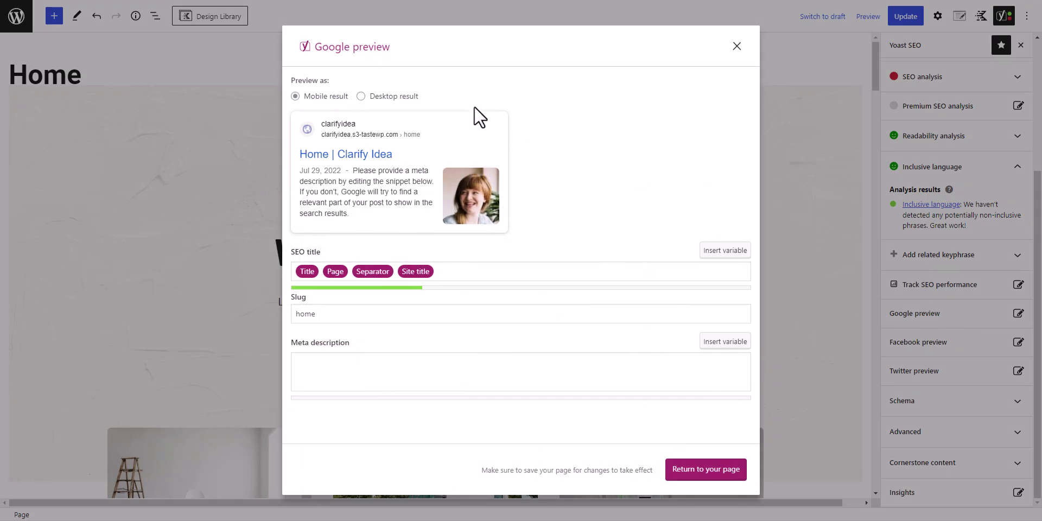
click(361, 96)
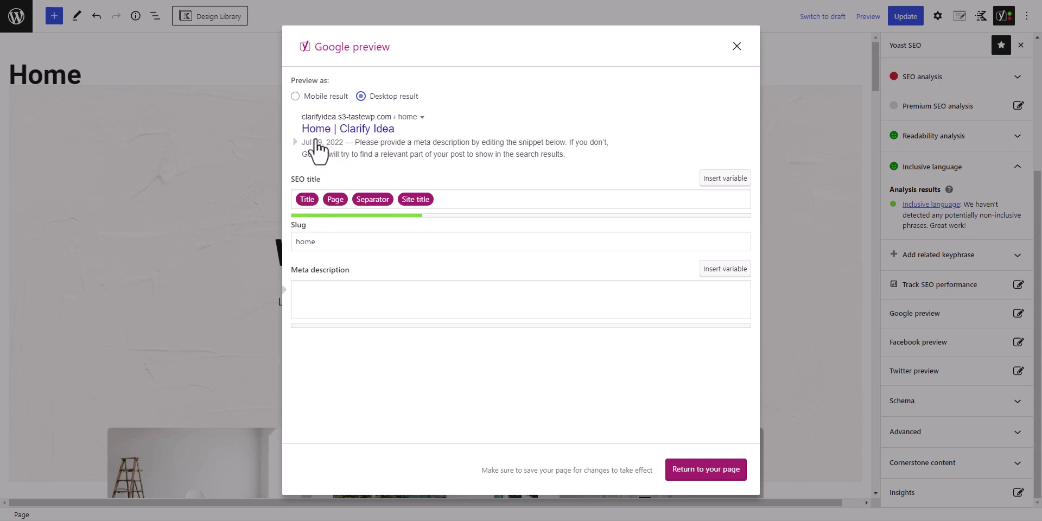
click(324, 201)
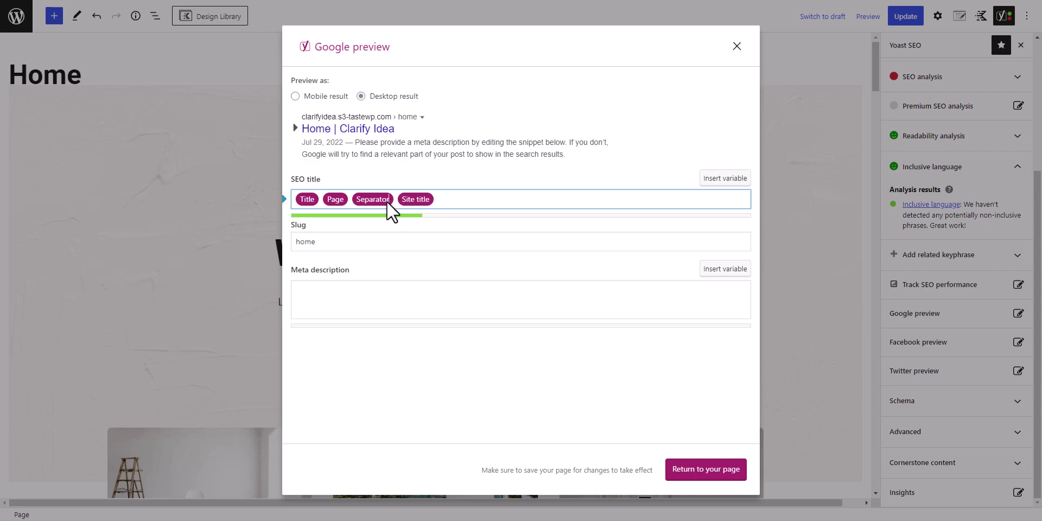
key(BackSpace)
key(BackSpace)
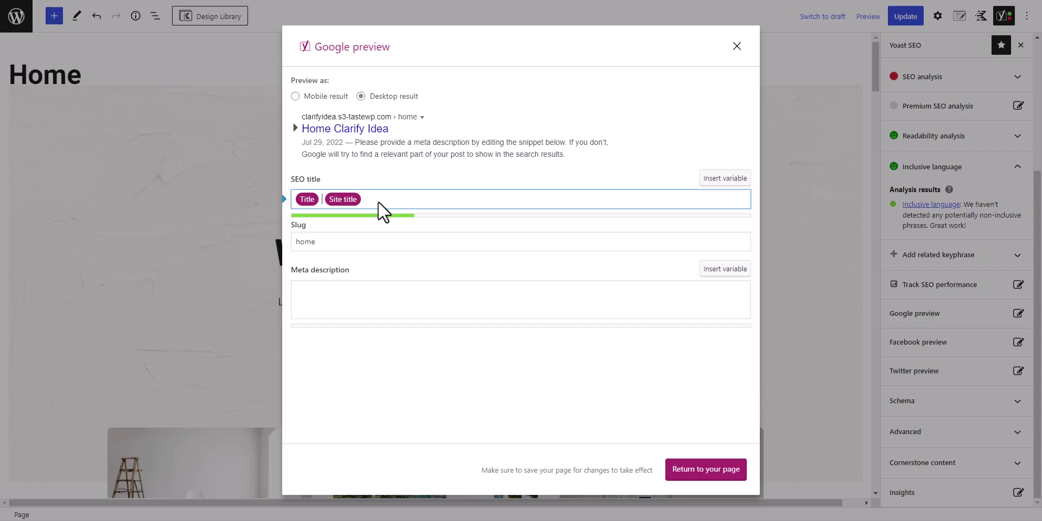
key(BackSpace)
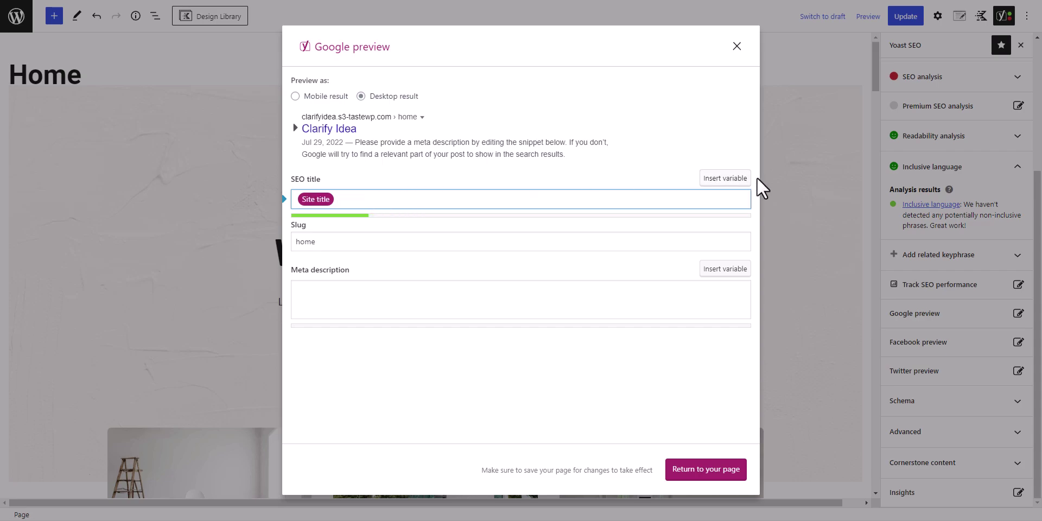
- Add the Separator and Tagline variables after Site title in the SEO title and return to the page
text(%)
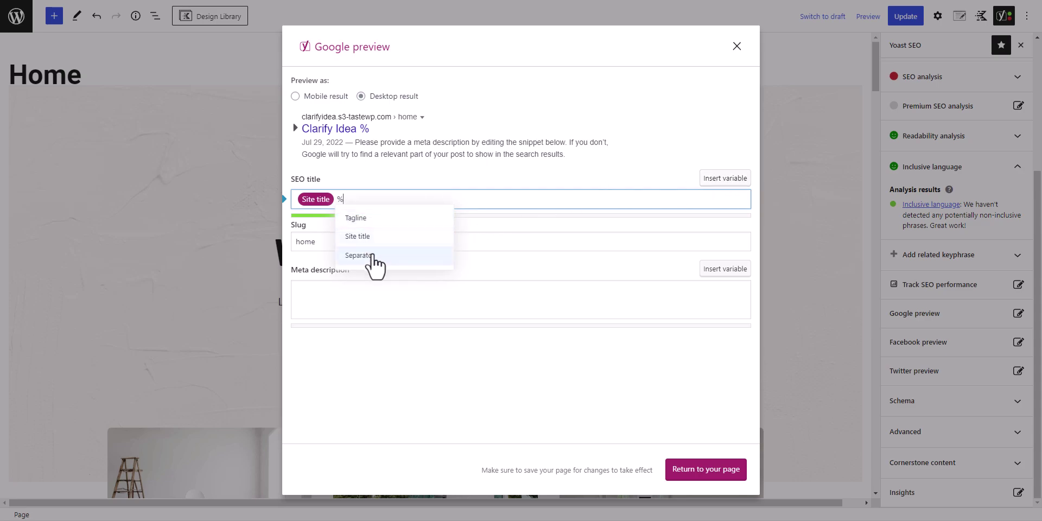
click(374, 256)
click(731, 180)
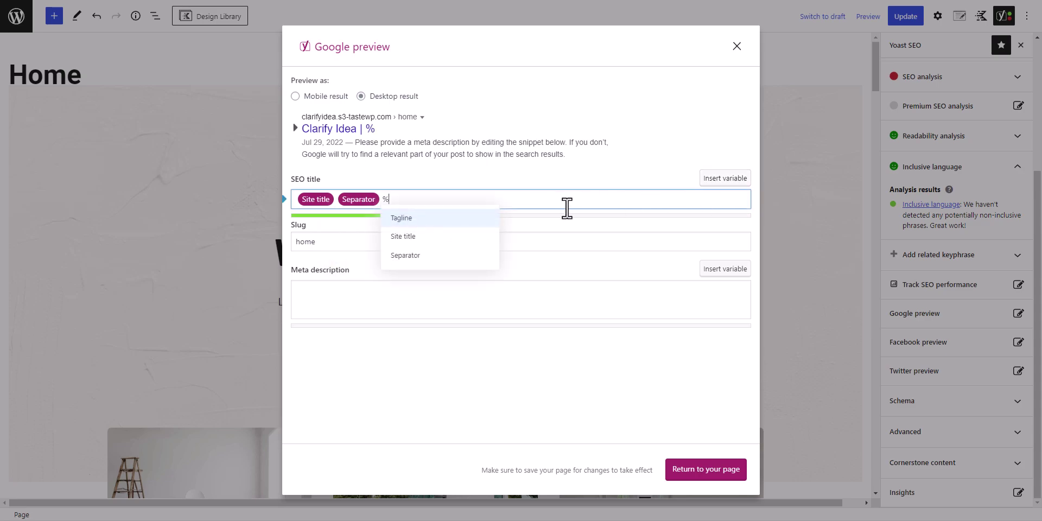
click(419, 217)
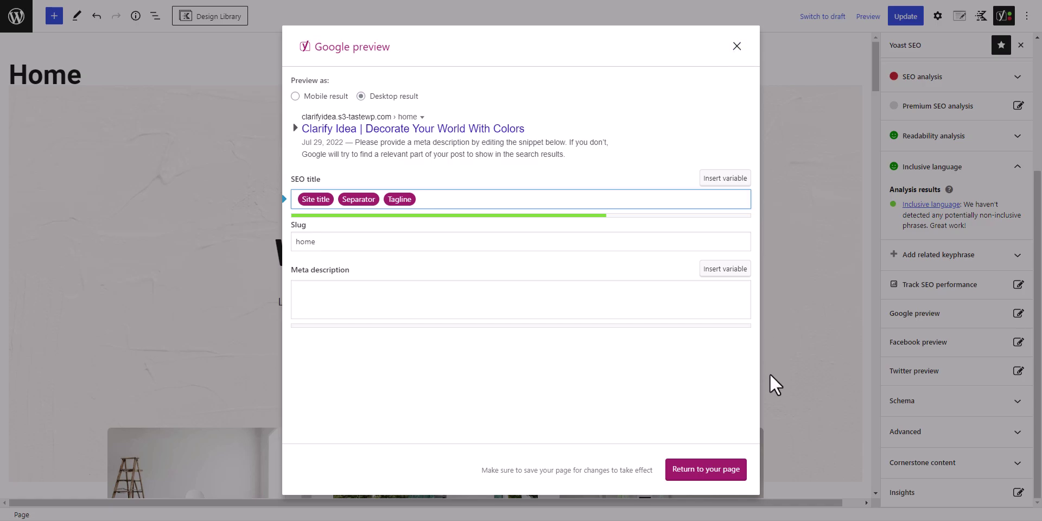
click(696, 471)
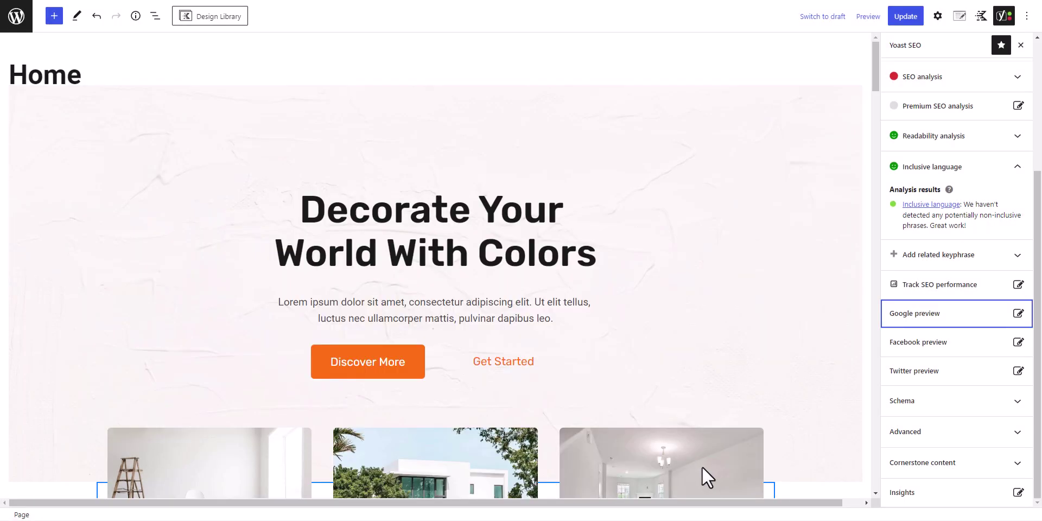
- Set the Home page's Facebook image to the media library photo of the empty white room with a dark wooden floor and central window
click(941, 353)
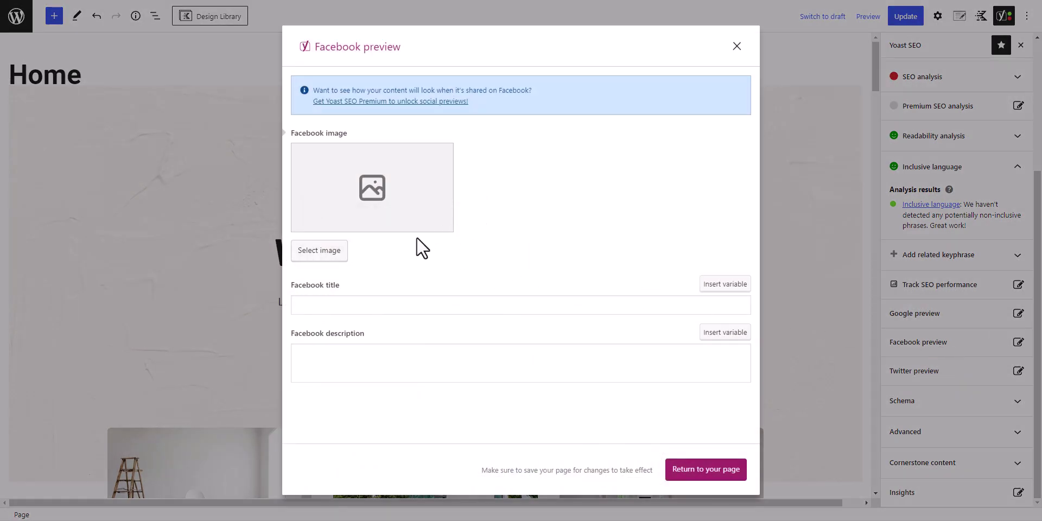
click(318, 251)
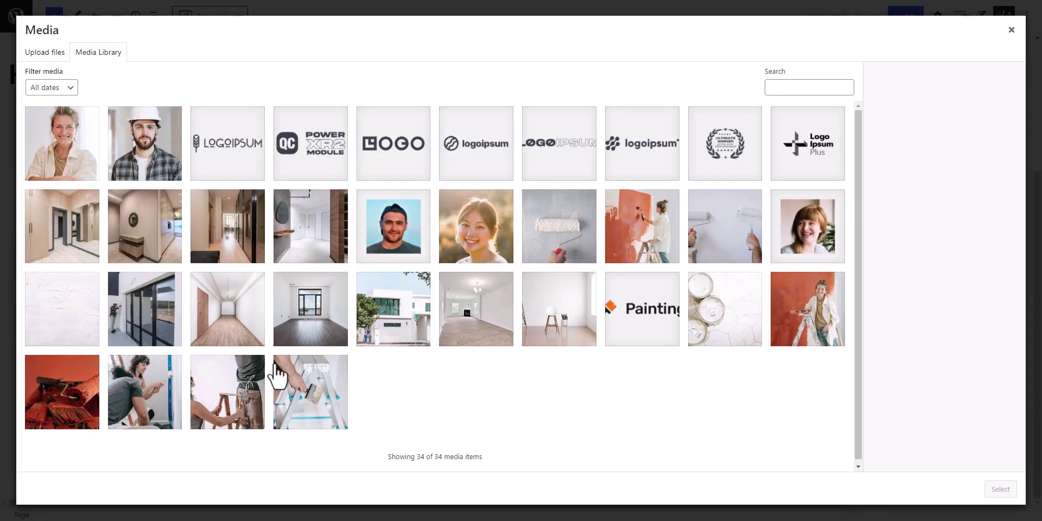
click(319, 329)
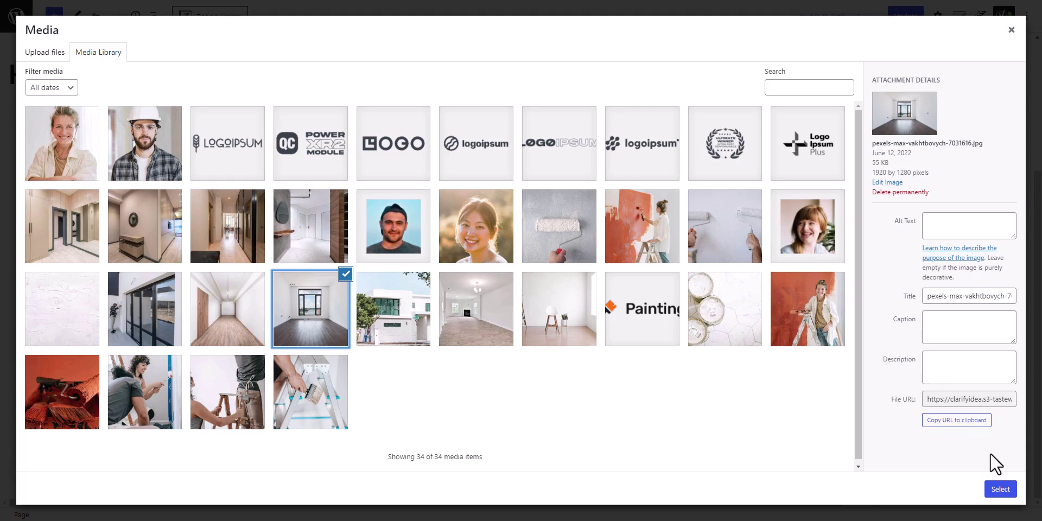
click(1000, 488)
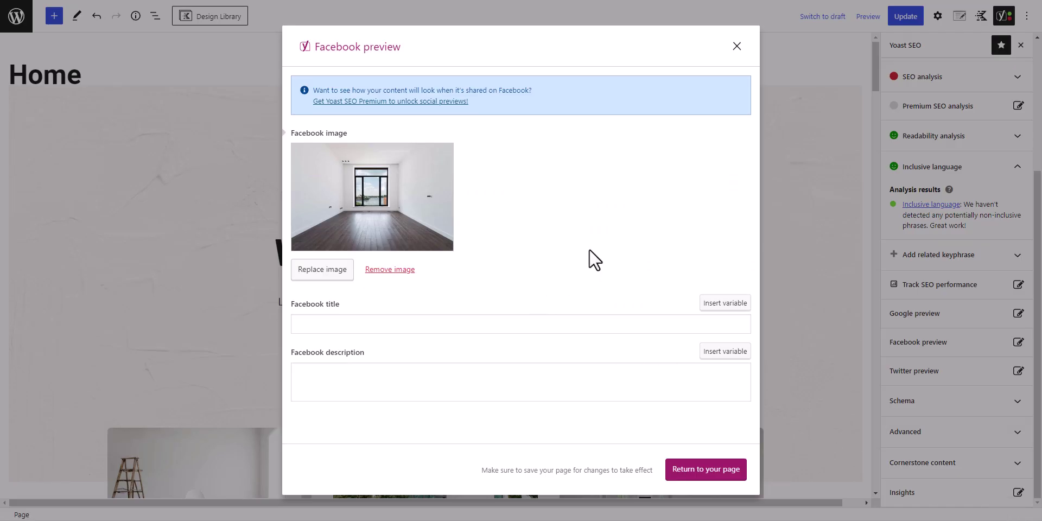
click(399, 326)
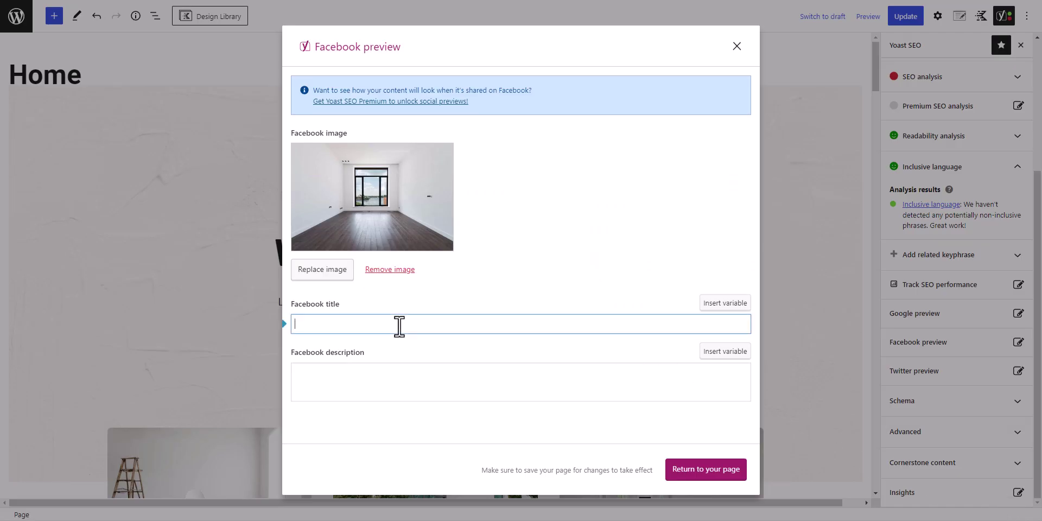
click(354, 382)
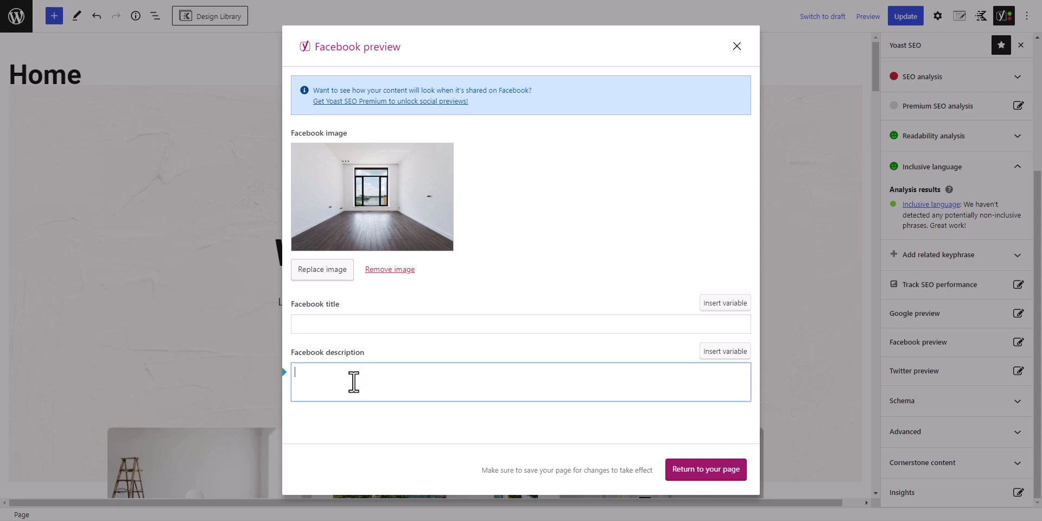
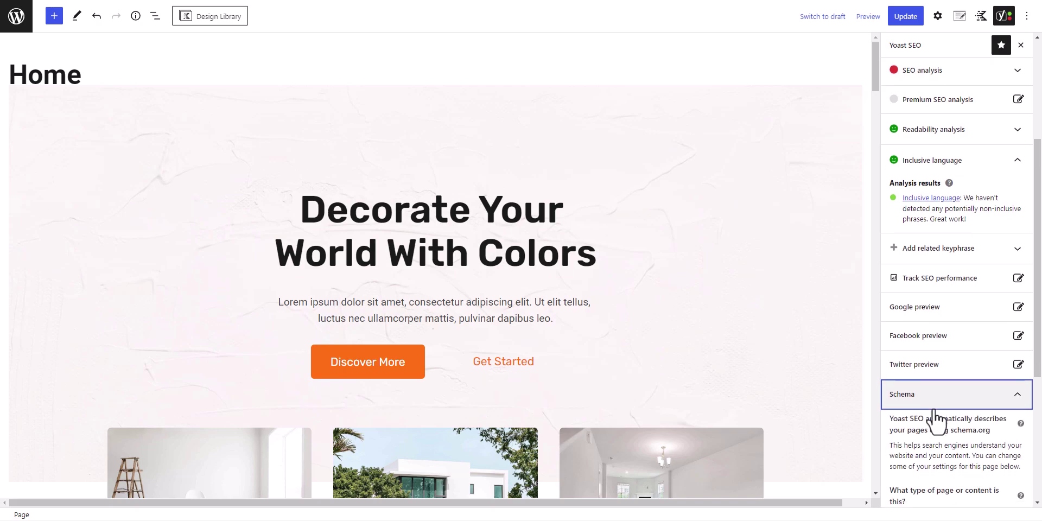
- In the Home page's schema settings, choose Default for Pages (Web Page) as page type and Default for Pages (None) as article type
scroll(933, 408, down, 5)
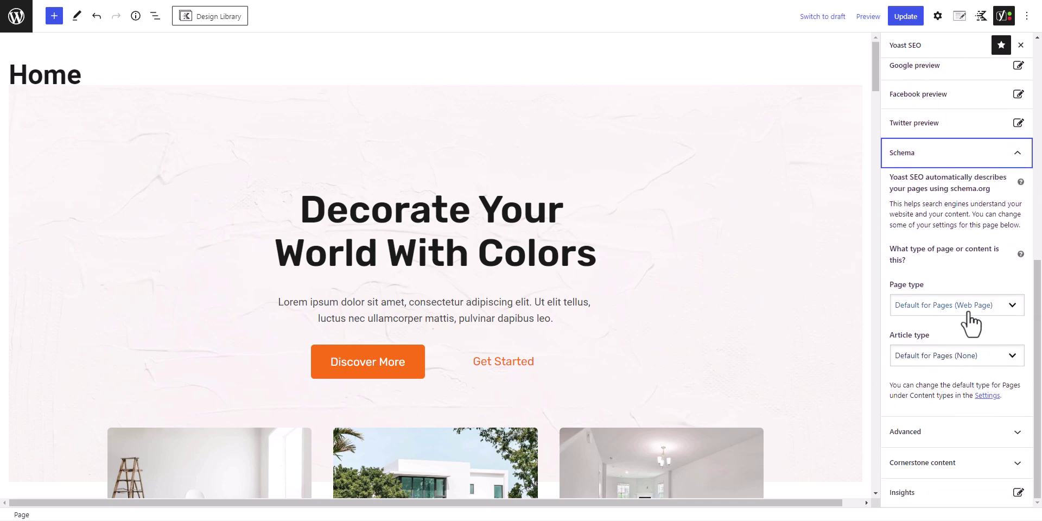
click(970, 311)
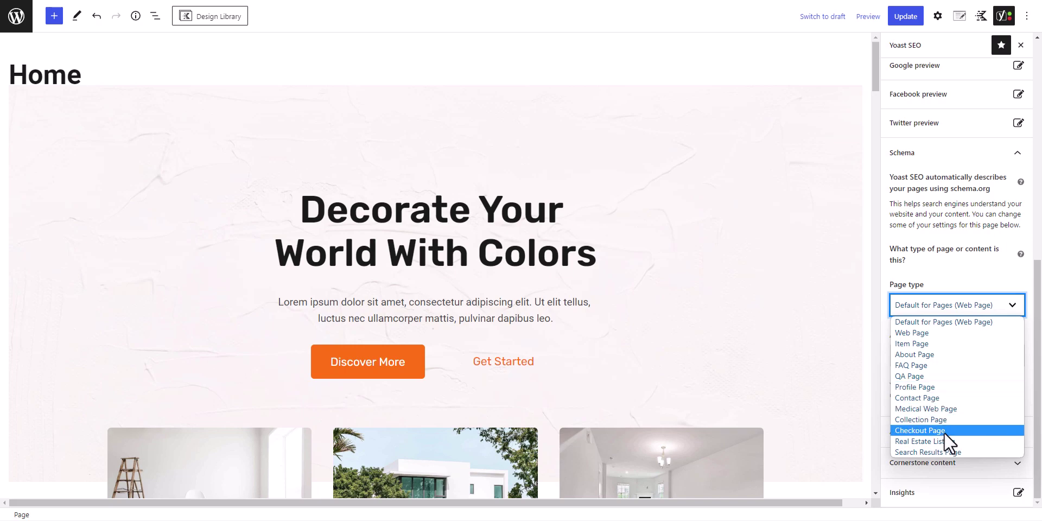
click(953, 325)
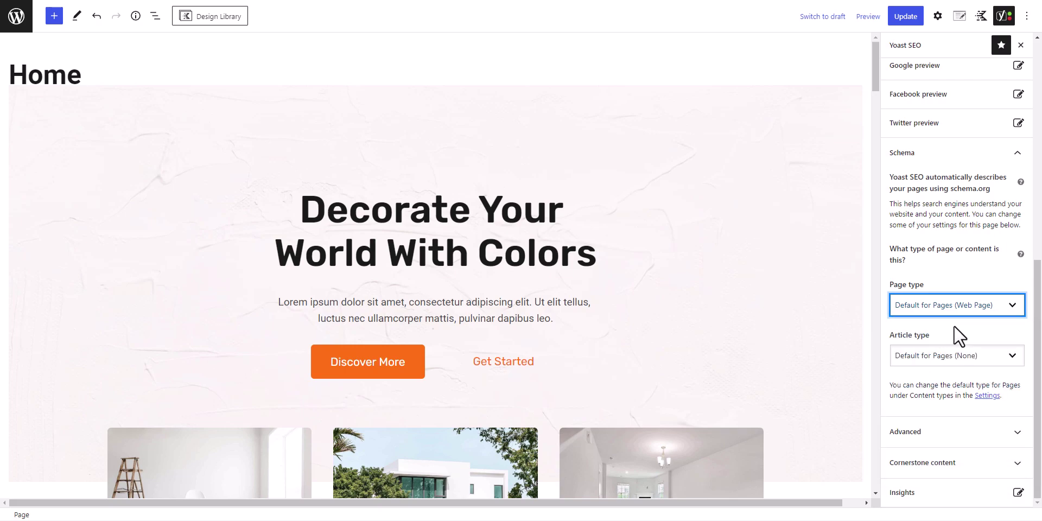
click(944, 359)
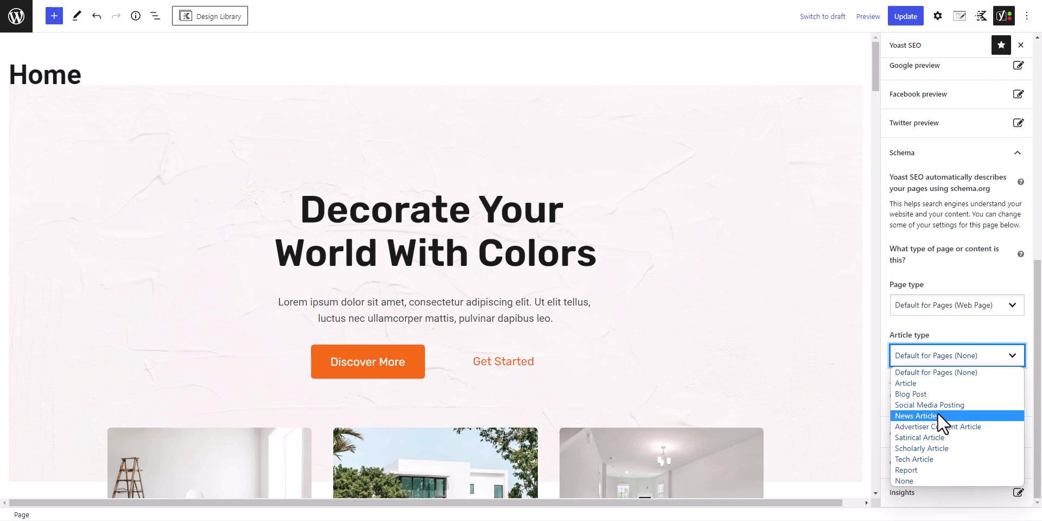
click(949, 374)
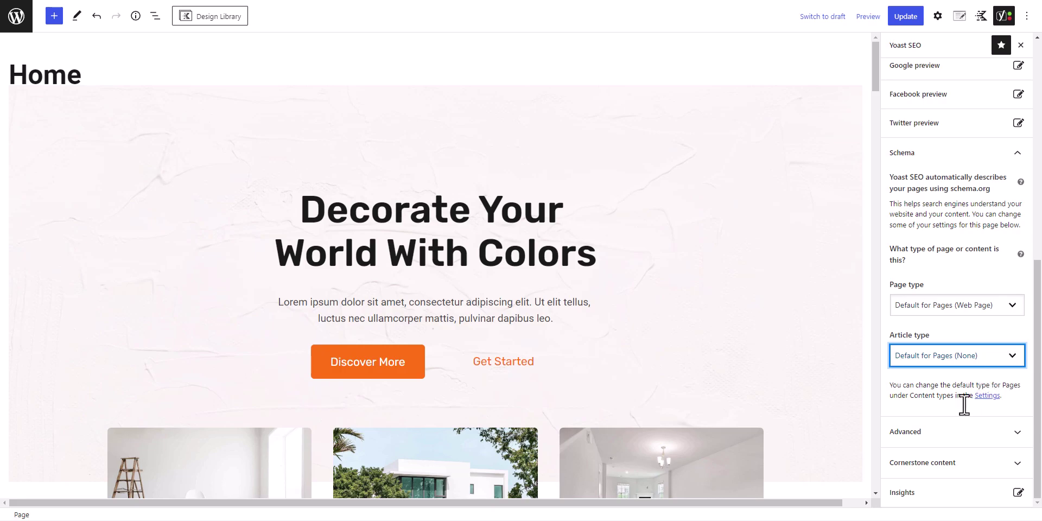
- Review the Home page's advanced settings for search engine visibility and meta robots, keeping Yes (current default for Pages) and no robots option
click(942, 431)
scroll(944, 407, down, 3)
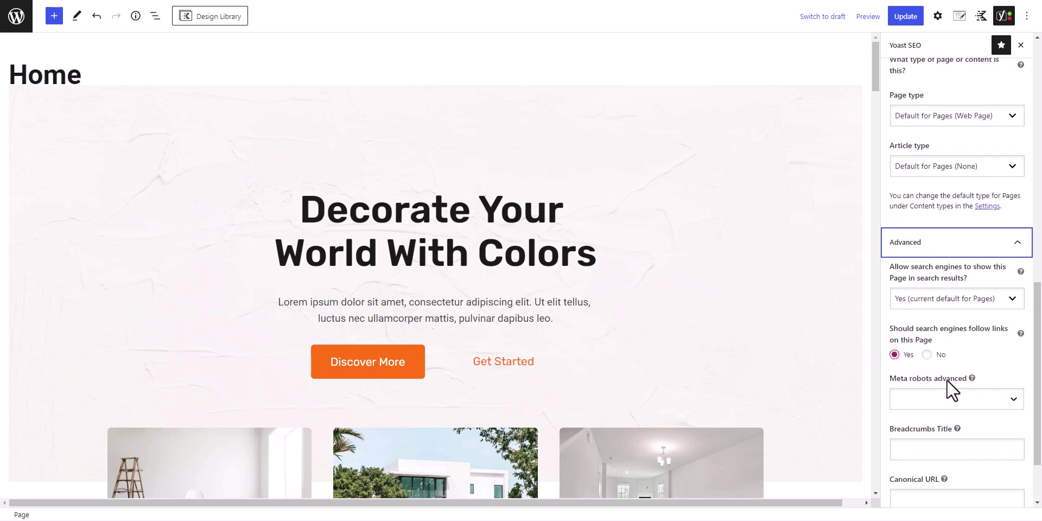
scroll(946, 379, down, 2)
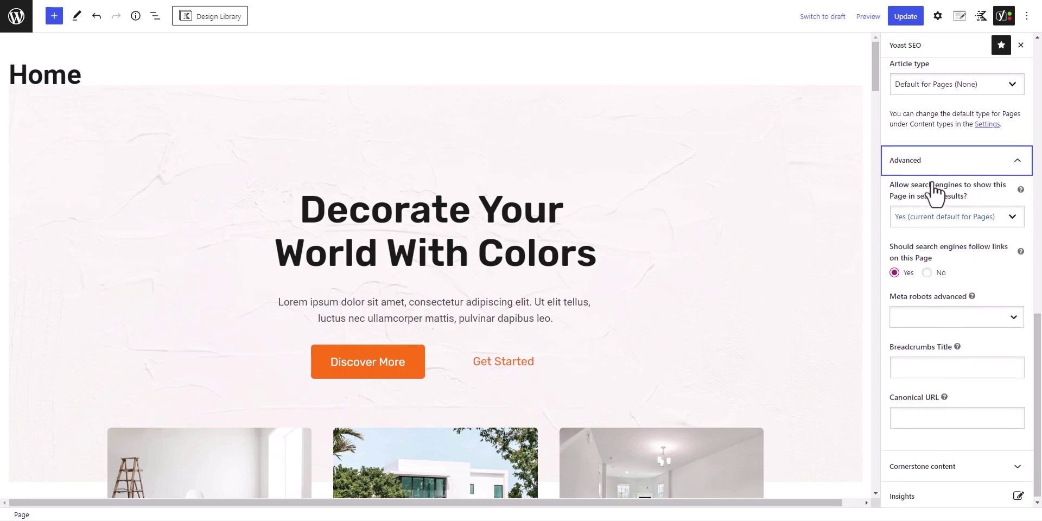
click(946, 217)
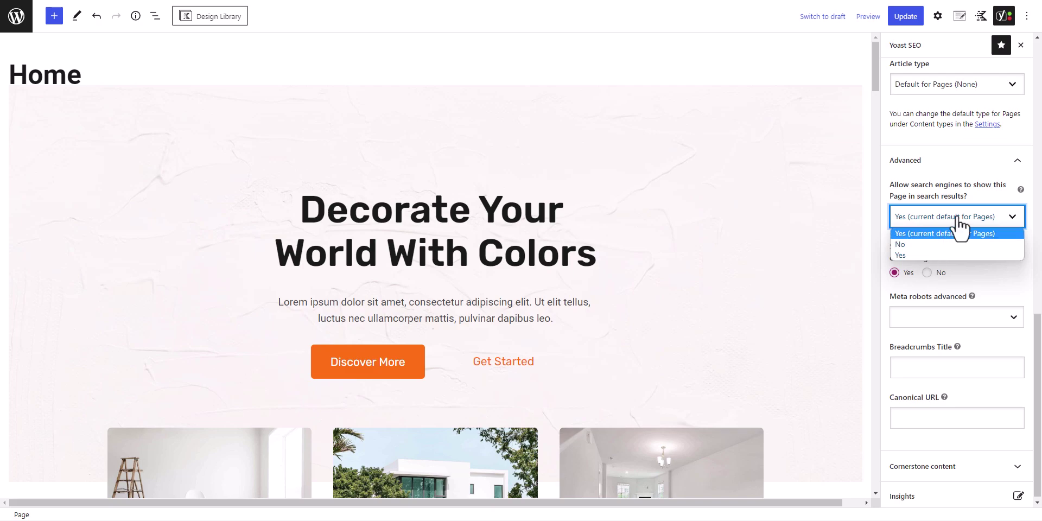
click(957, 218)
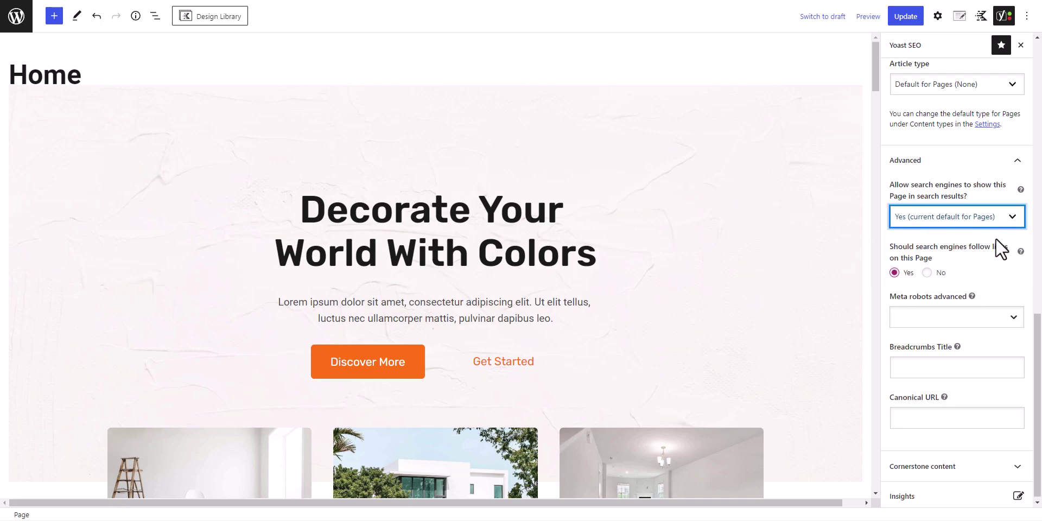
scroll(985, 266, down, 1)
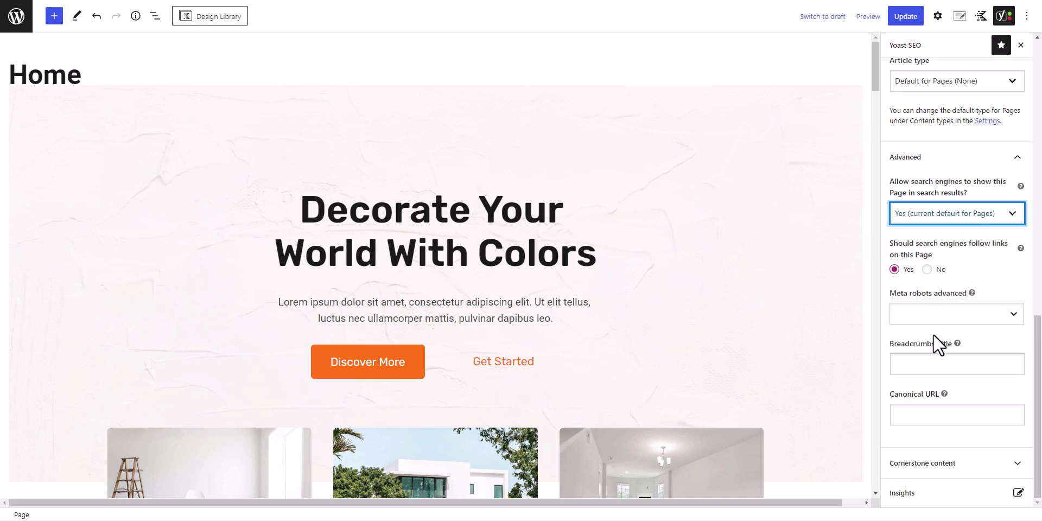
click(937, 318)
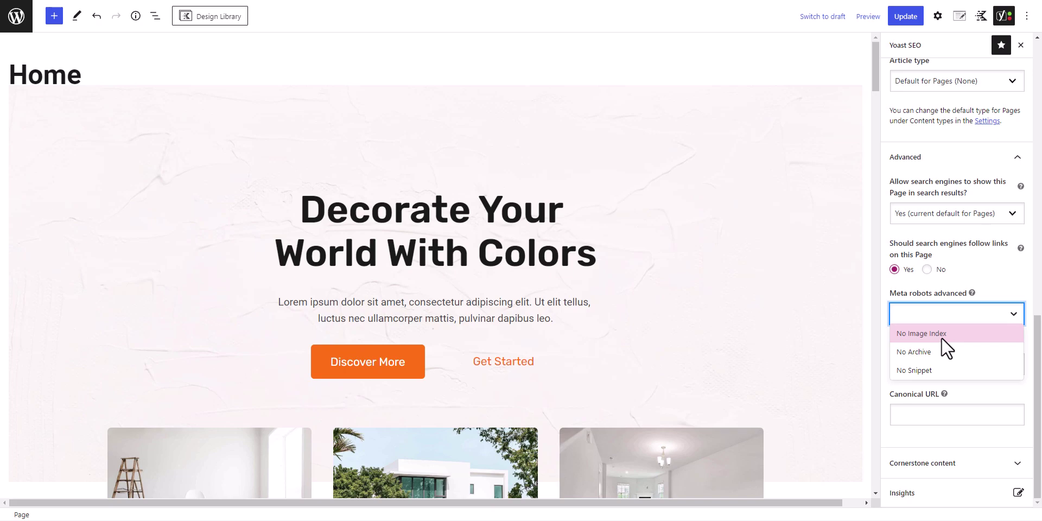
click(1019, 298)
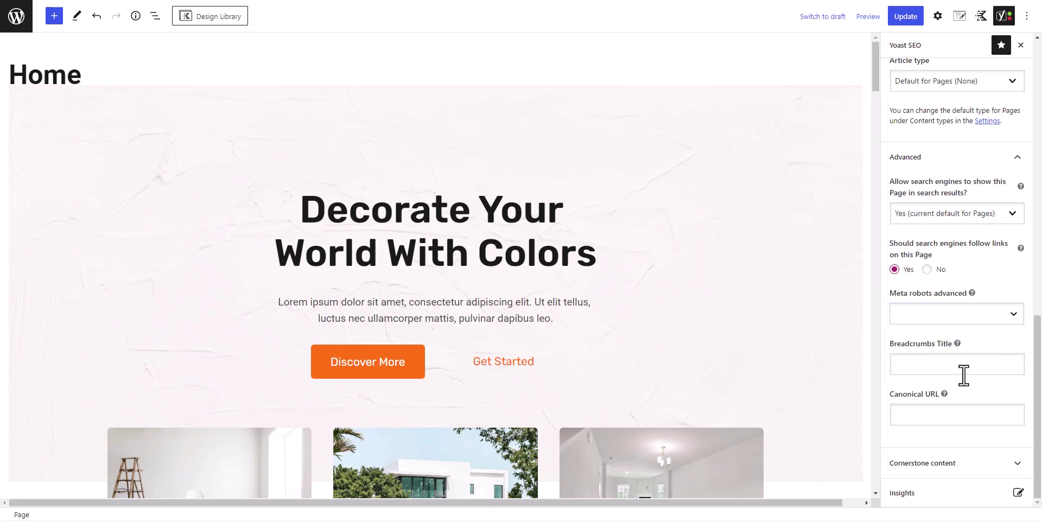
- Check the Home page's cornerstone content option and its Insights, then return to the page
click(934, 467)
scroll(948, 463, down, 2)
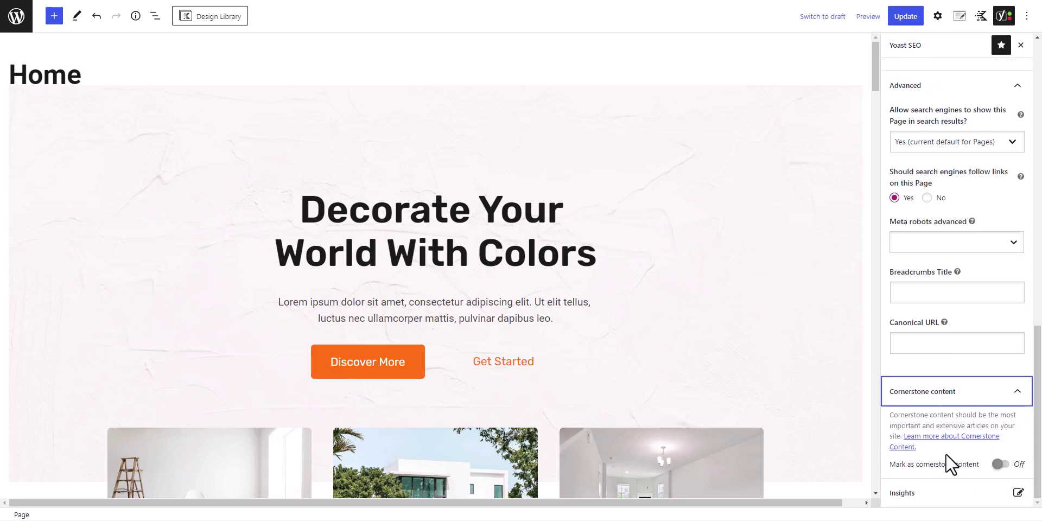
click(952, 486)
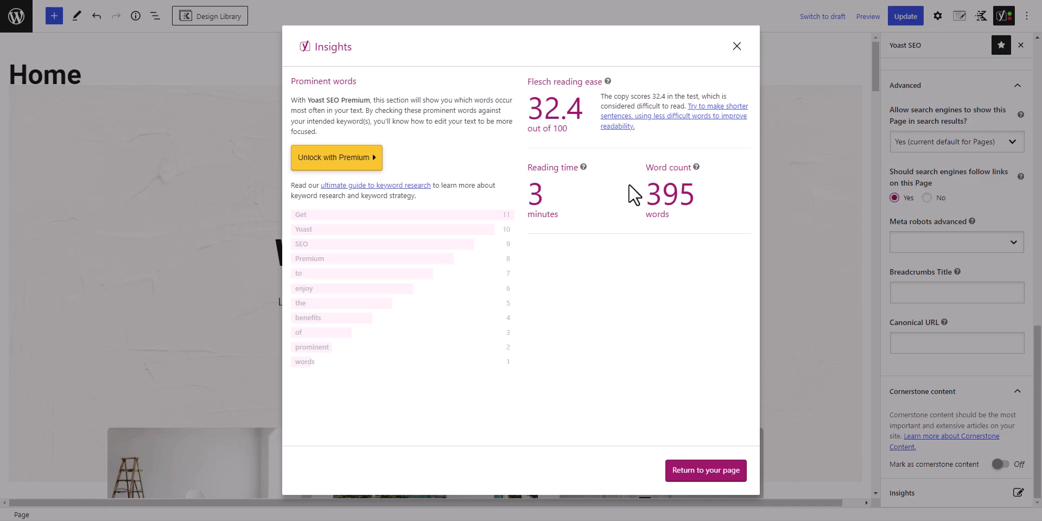
click(736, 46)
- Update the Home page to save its SEO settings
scroll(953, 251, up, 5)
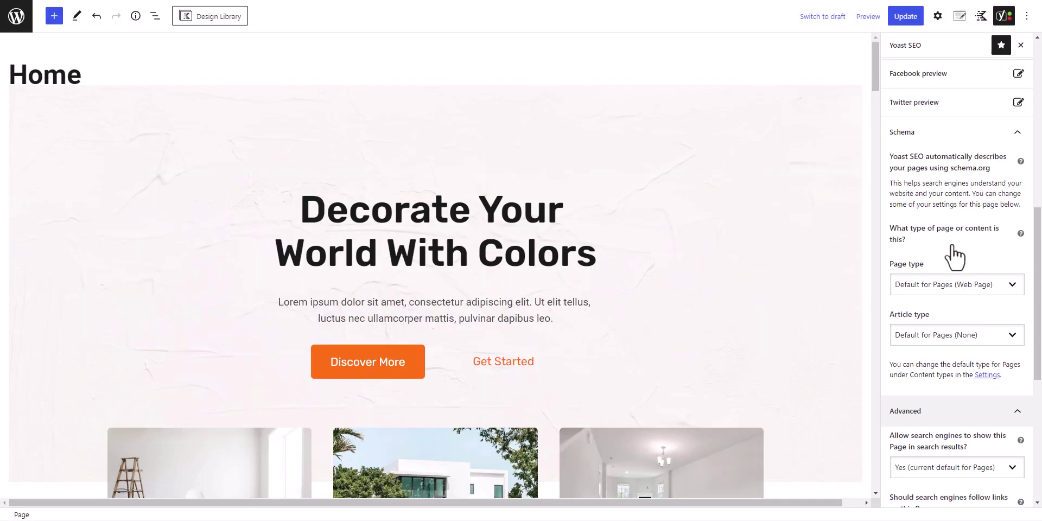
scroll(950, 255, up, 5)
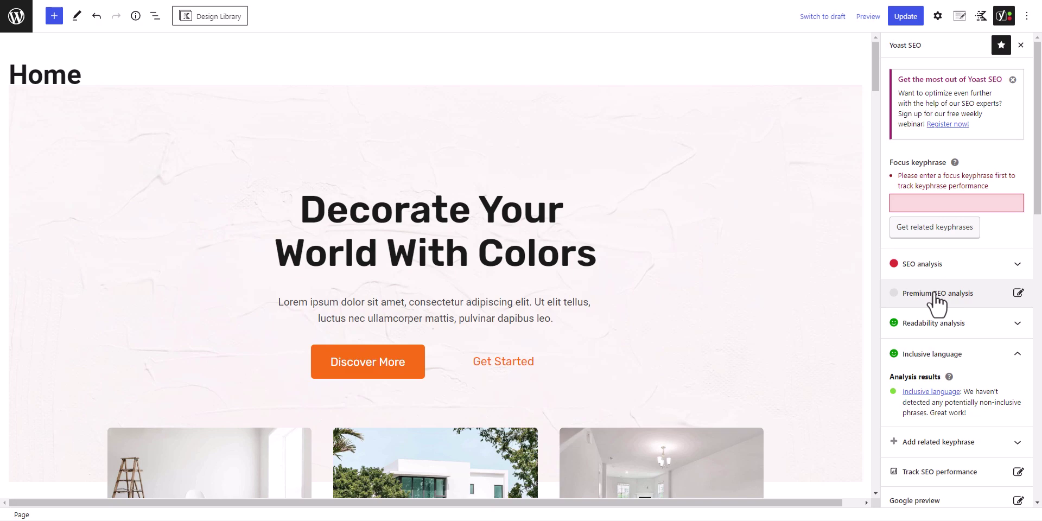
click(910, 18)
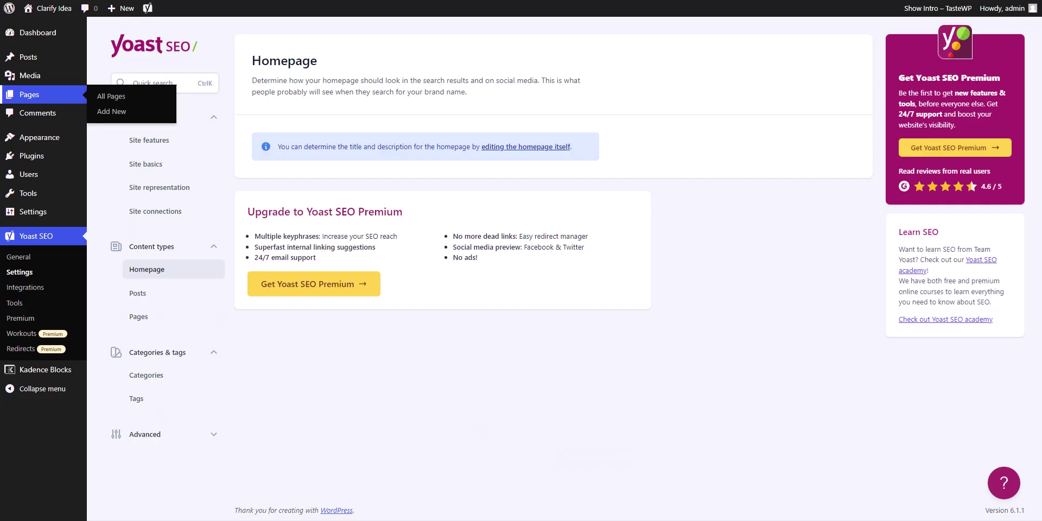
- In the Yoast SEO settings for the Posts content type, remove the Page variable from the SEO title
click(128, 295)
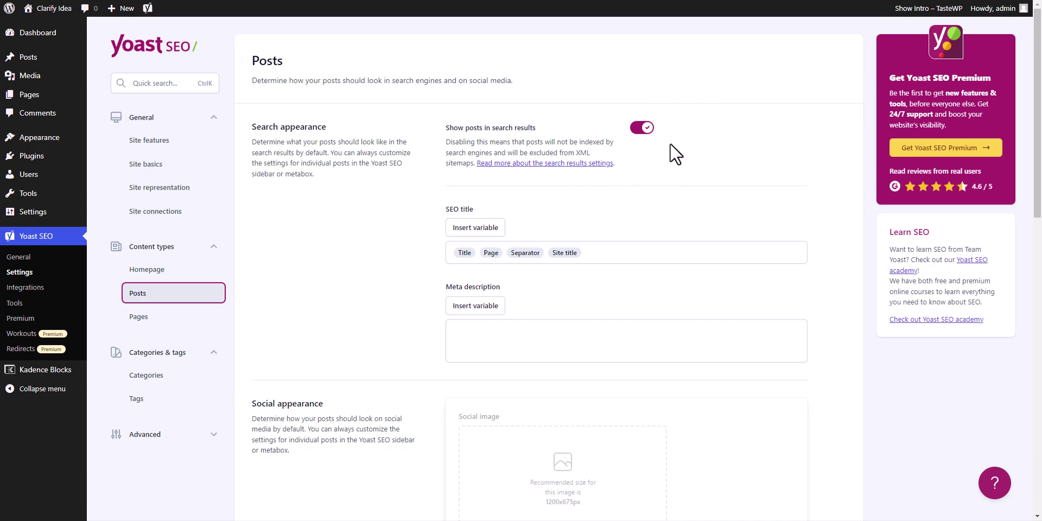
scroll(542, 228, down, 2)
scroll(532, 228, up, 2)
click(503, 255)
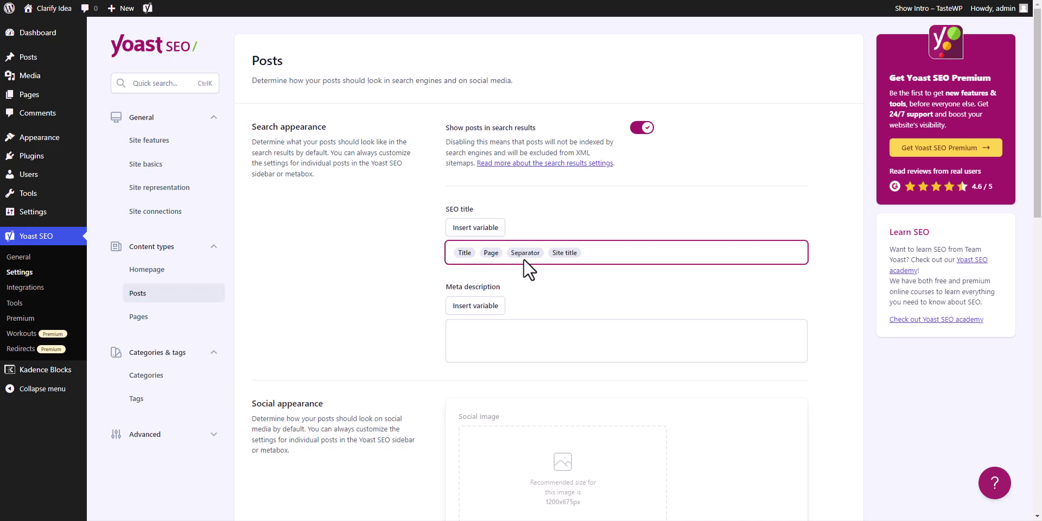
key(BackSpace)
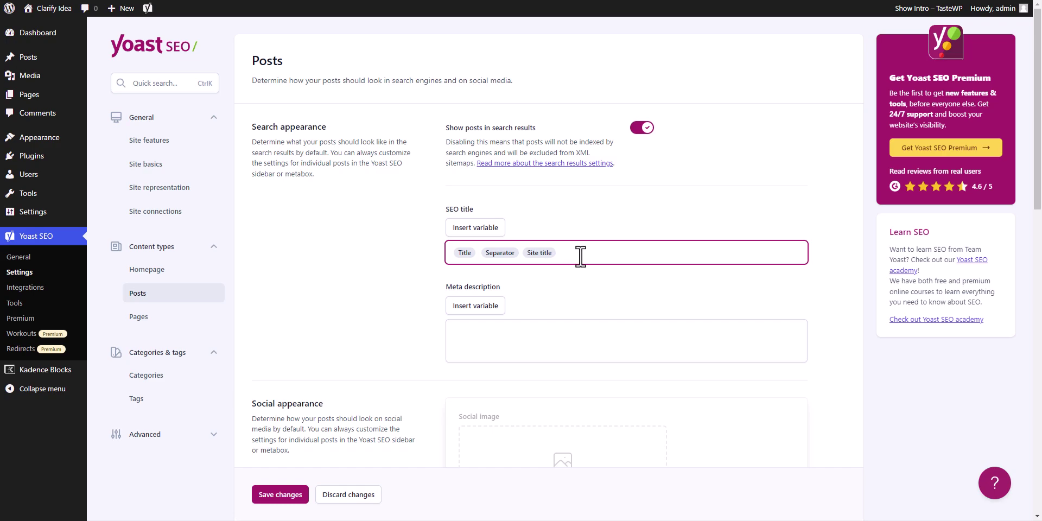
scroll(553, 300, down, 2)
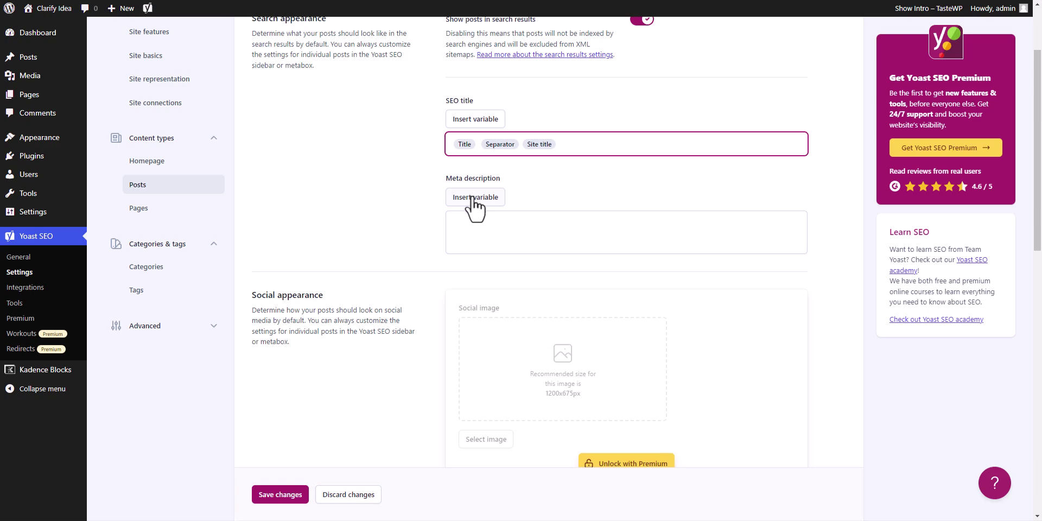
click(471, 199)
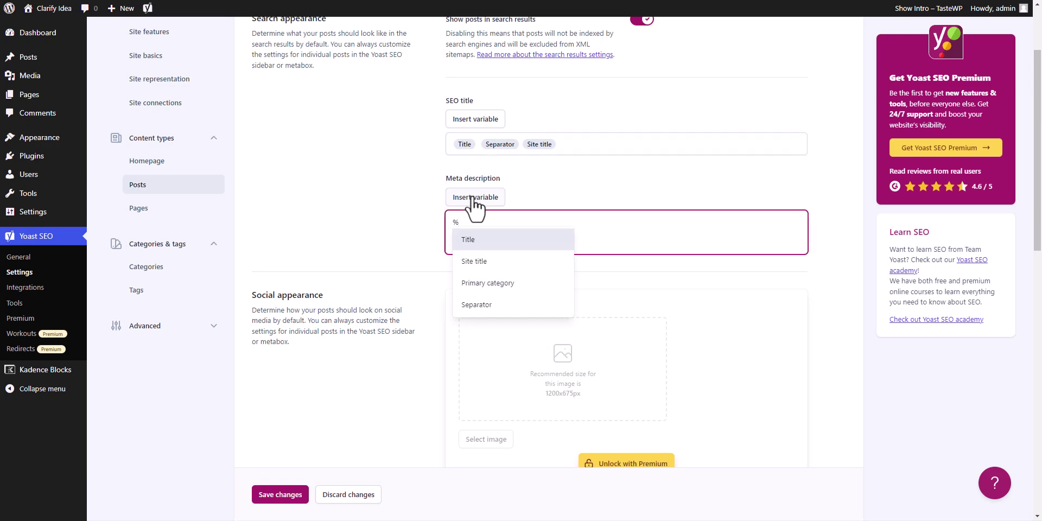
click(553, 198)
click(491, 225)
key(BackSpace)
click(628, 202)
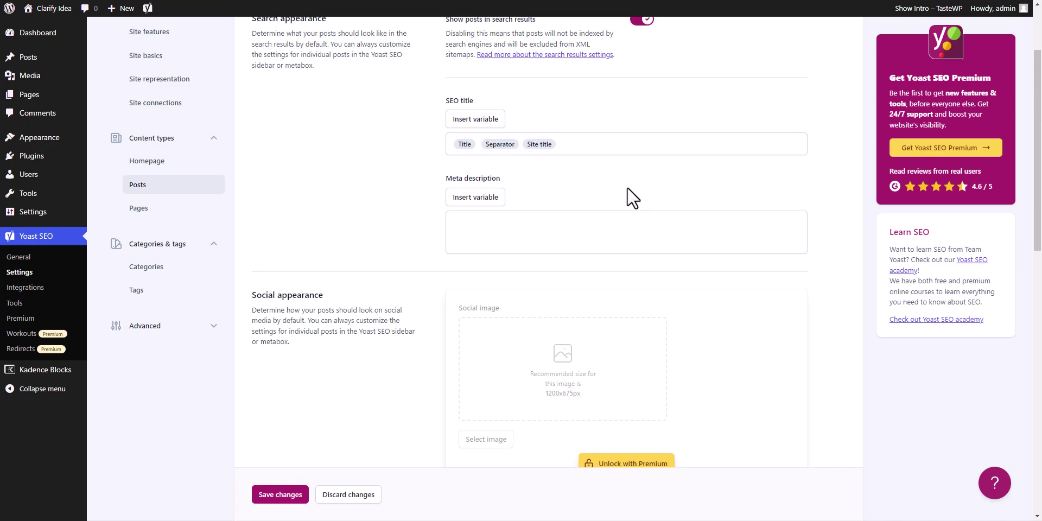
- Review the Posts social appearance section and the available schema page types, keeping Web Page (default)
scroll(700, 305, down, 3)
scroll(693, 260, down, 2)
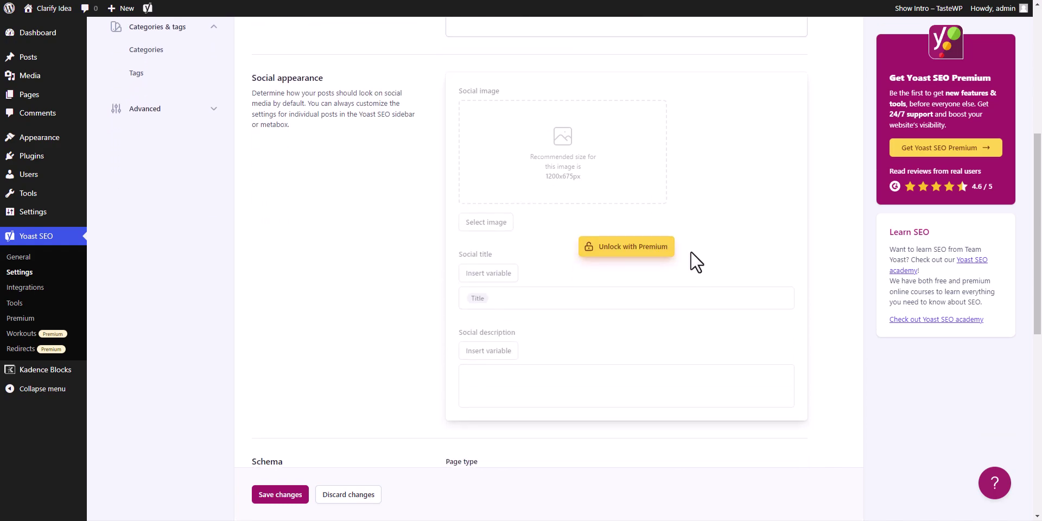
scroll(356, 260, up, 1)
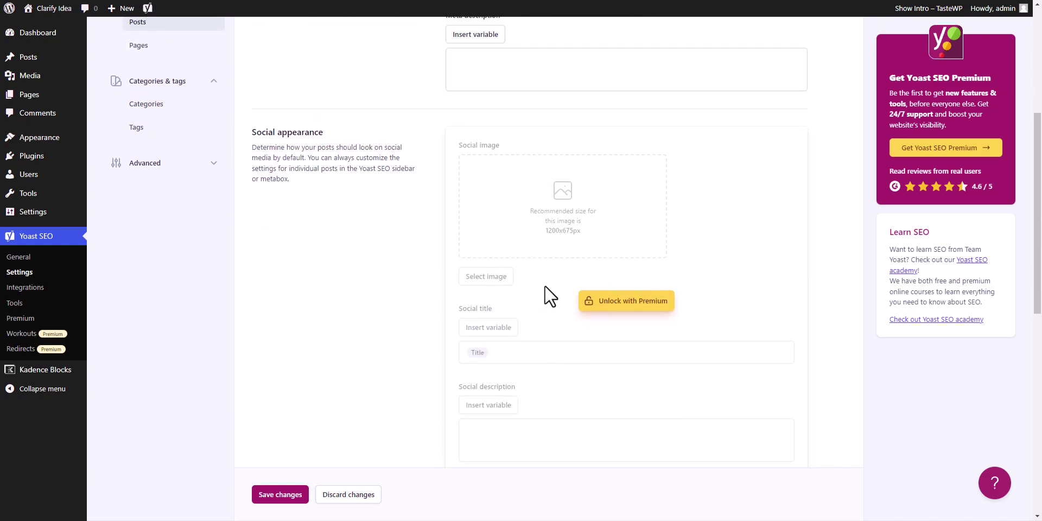
scroll(613, 356, down, 2)
scroll(617, 356, down, 5)
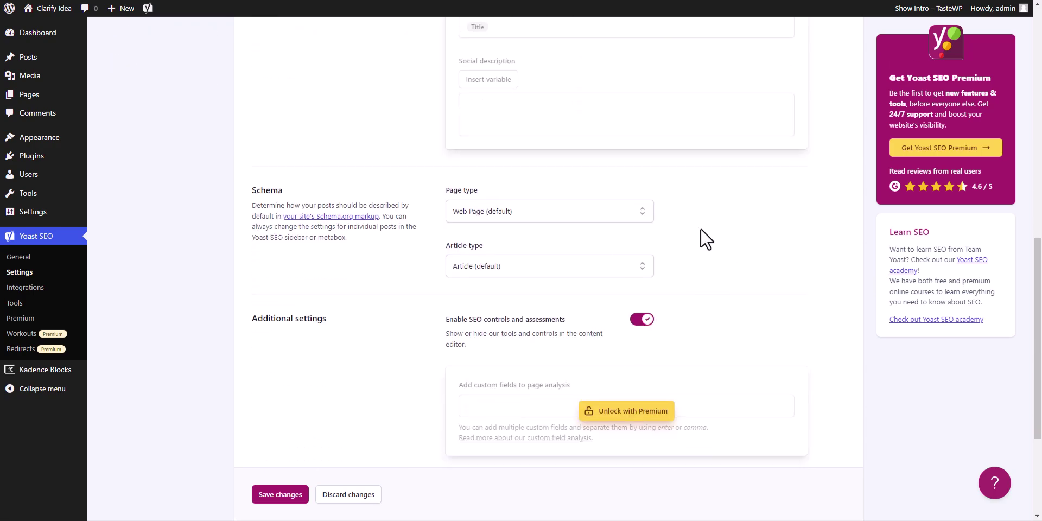
click(569, 216)
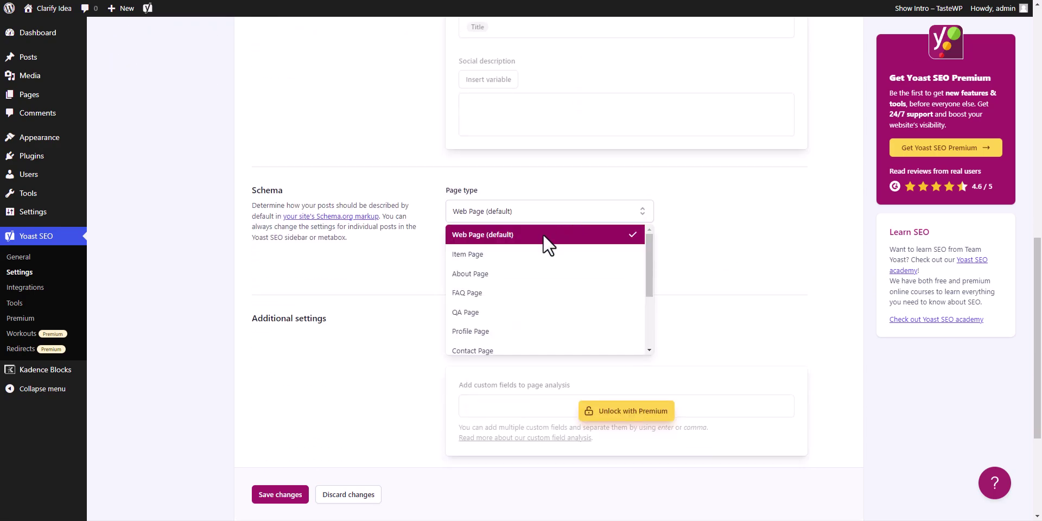
scroll(545, 285, down, 3)
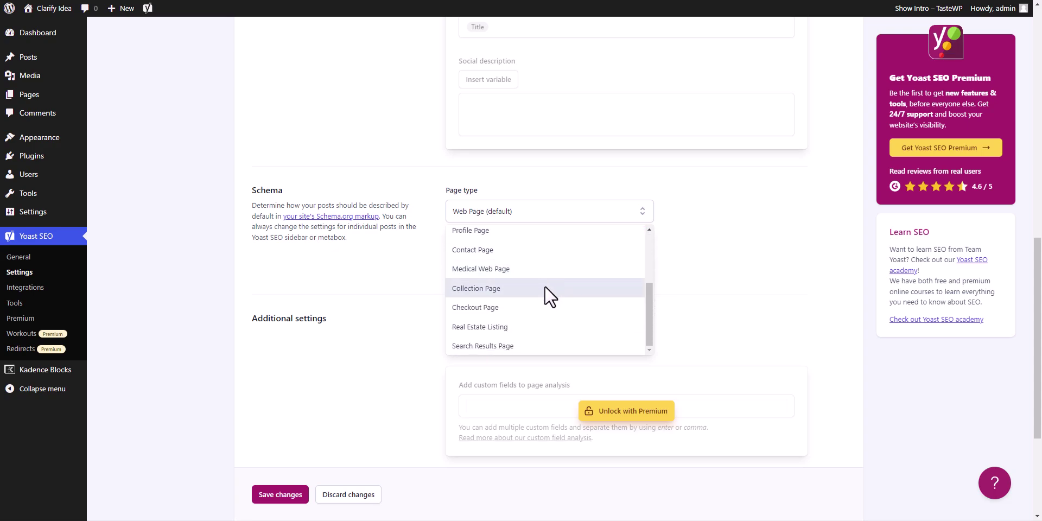
scroll(535, 309, down, 1)
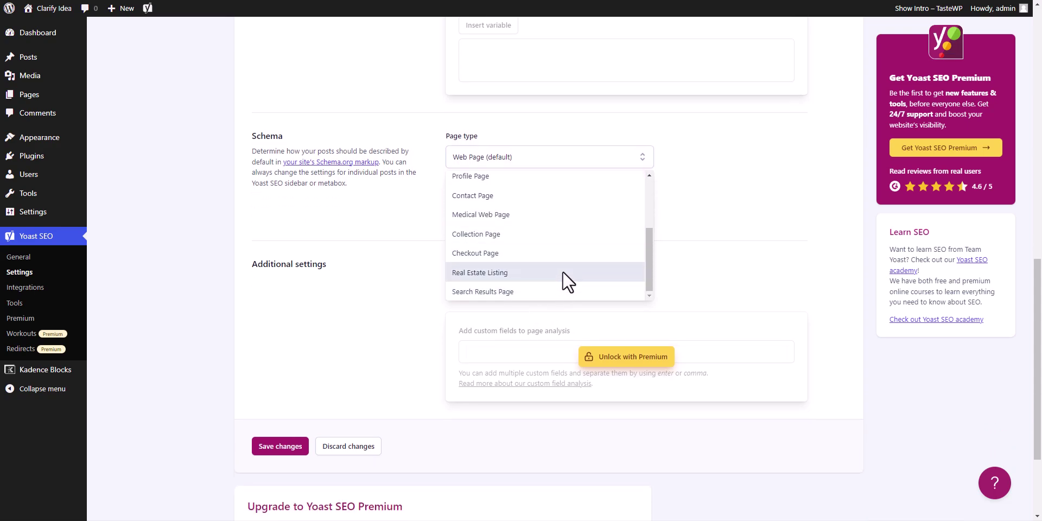
scroll(562, 271, up, 4)
click(759, 175)
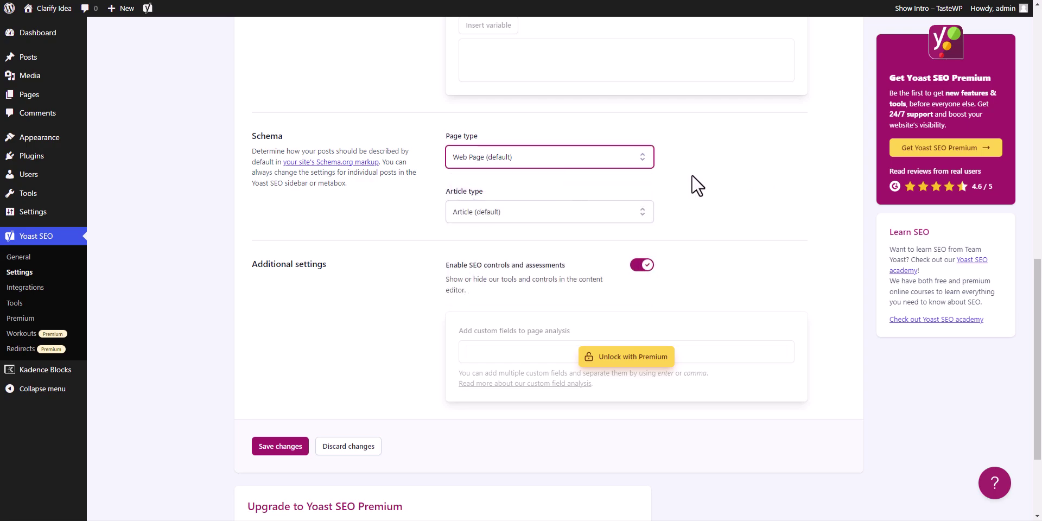
- Set the default schema article type for posts to Blog Post and save the changes
click(541, 215)
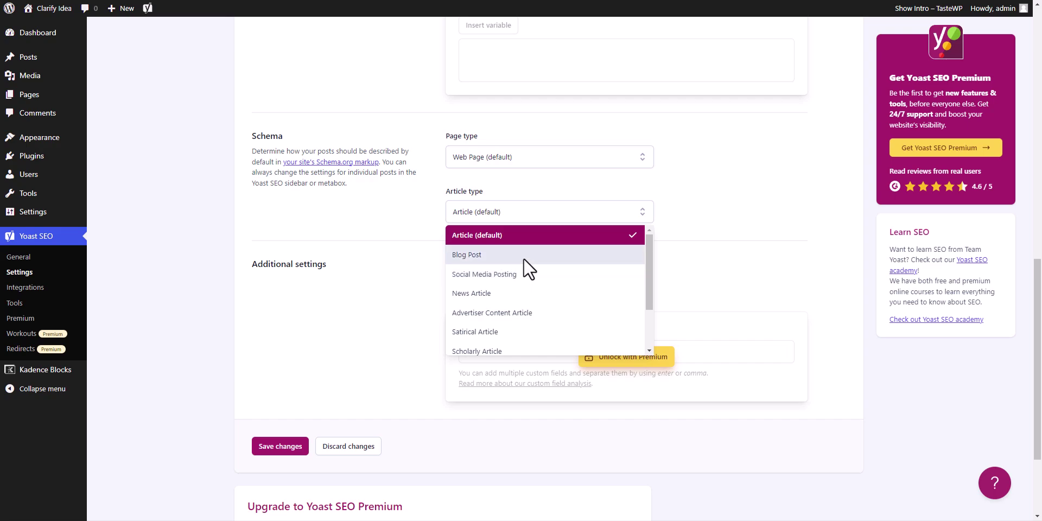
click(495, 255)
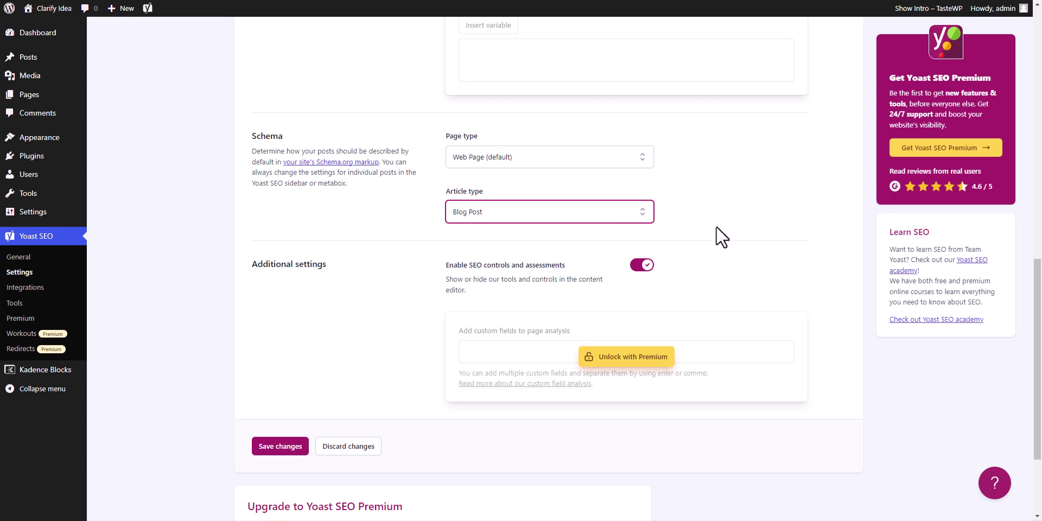
click(279, 450)
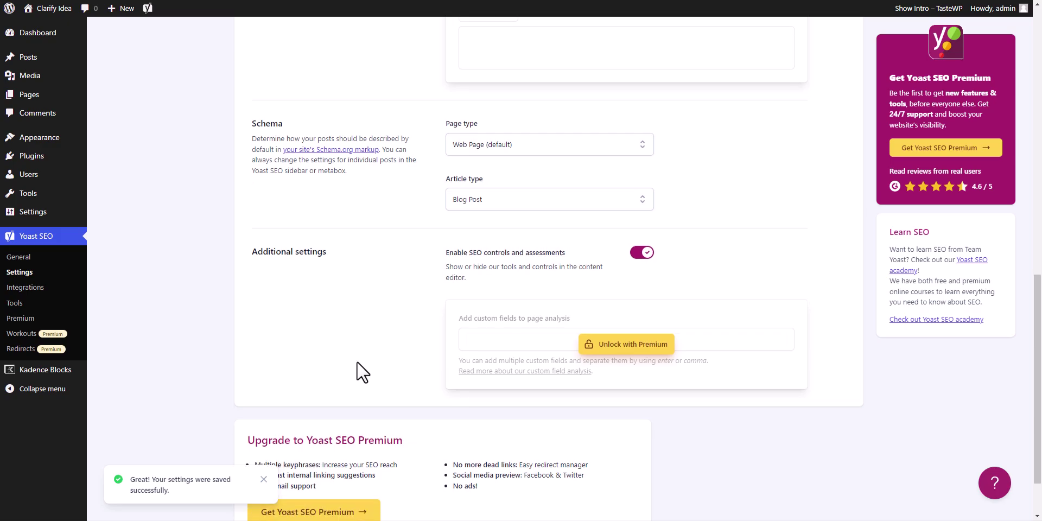
- In the settings for the Pages content type, remove the Page variable from the SEO title
scroll(360, 328, up, 15)
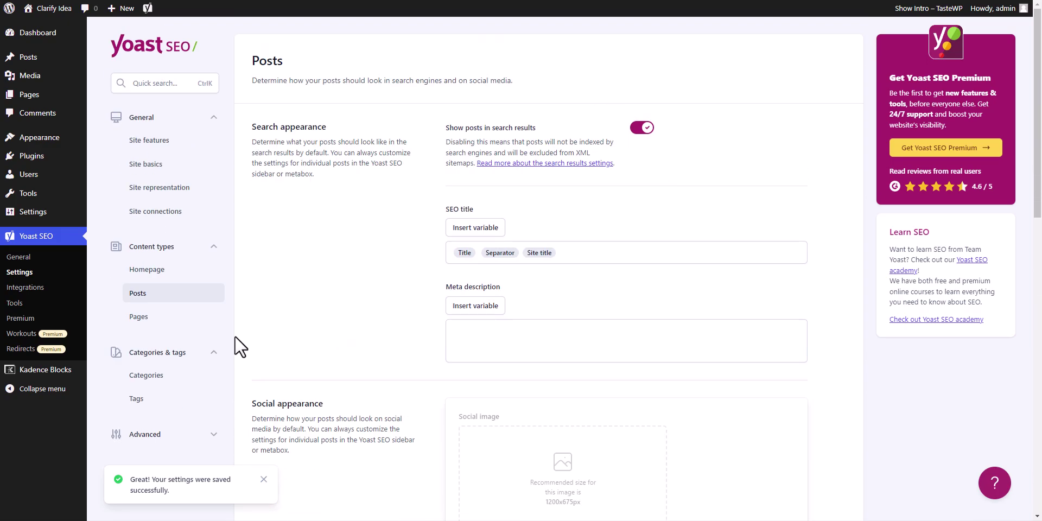
click(157, 320)
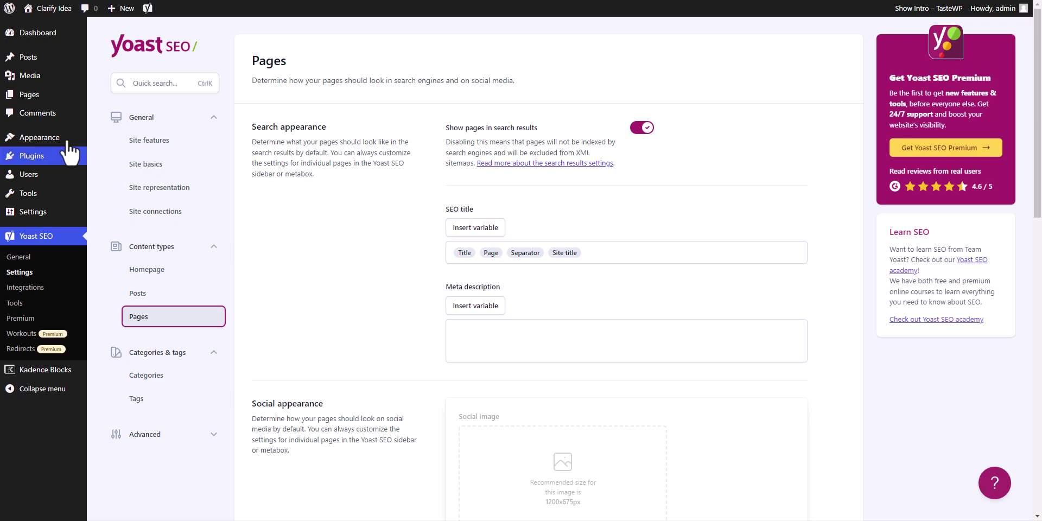
mouse_move(57, 98)
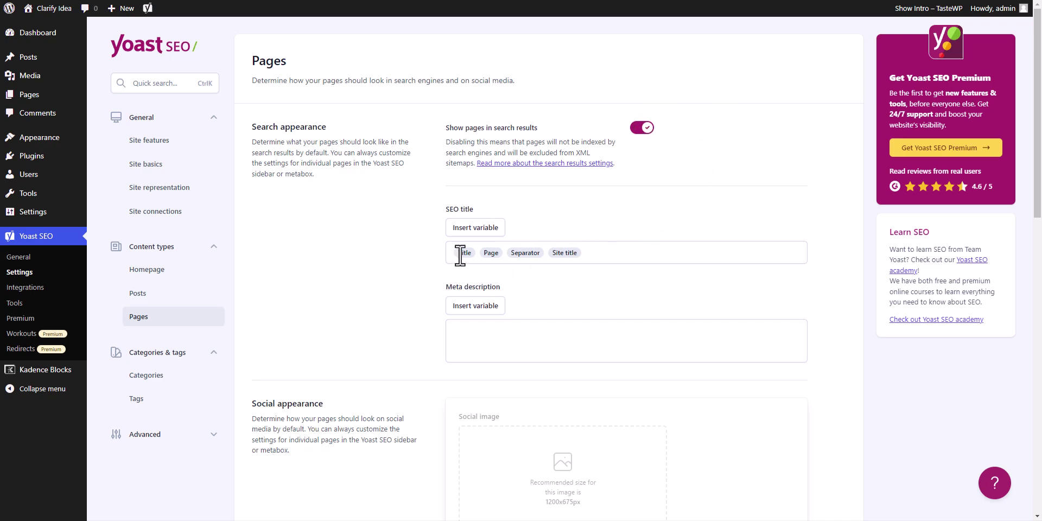
double_click(491, 253)
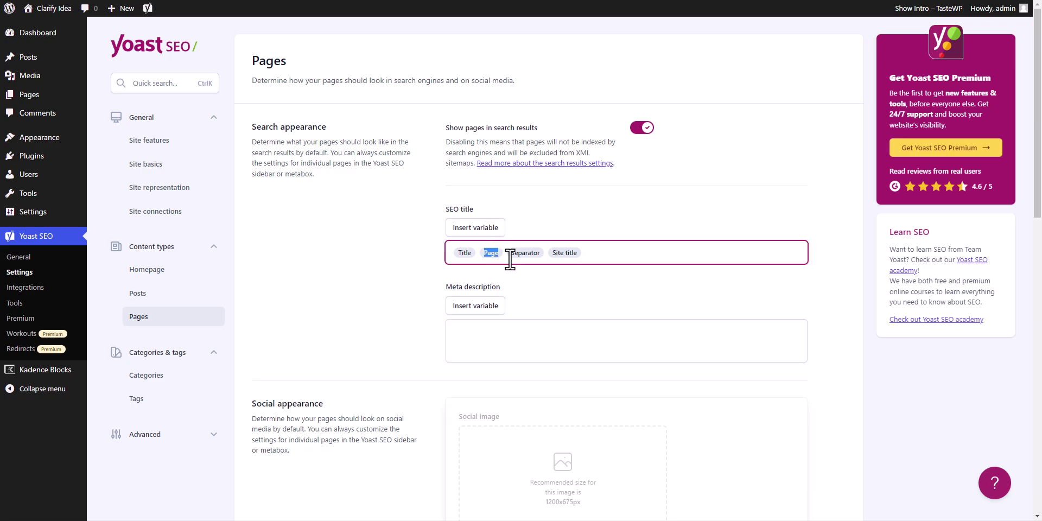
key(BackSpace)
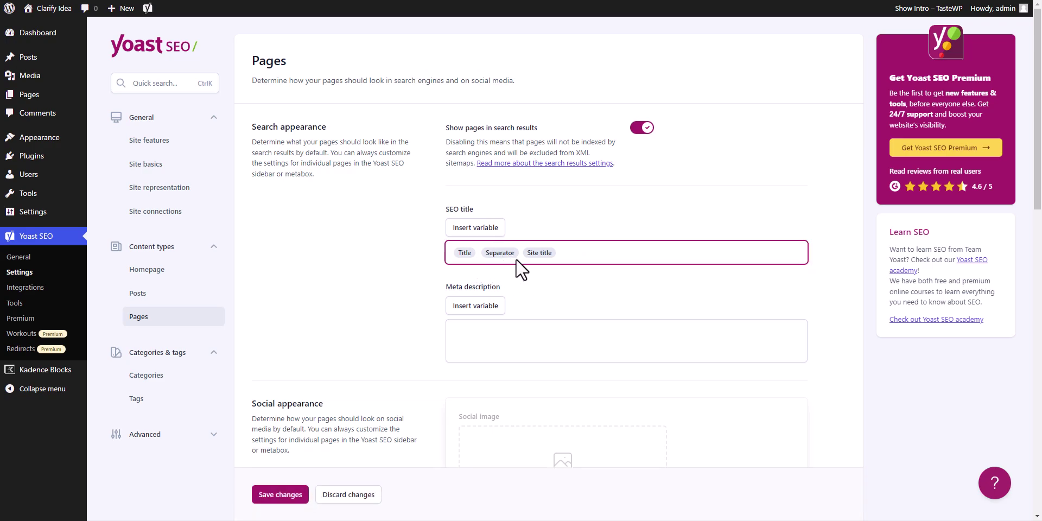
scroll(579, 286, down, 11)
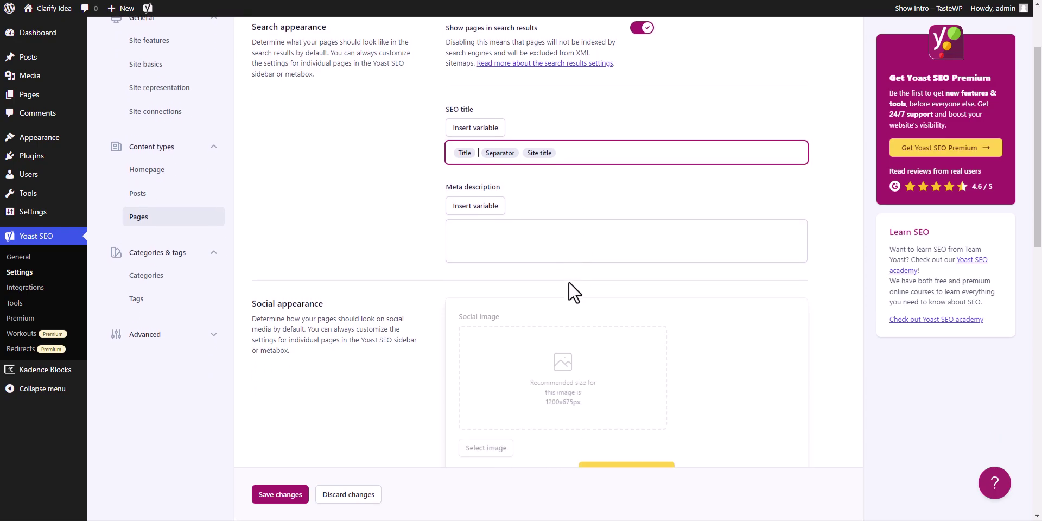
scroll(475, 325, down, 2)
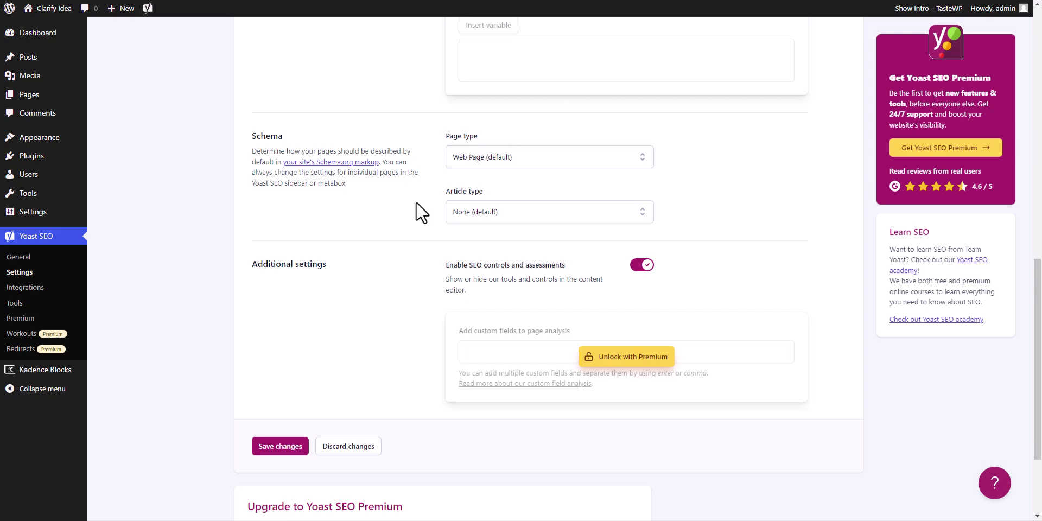
- Save the changes to the Pages content type settings
scroll(408, 239, down, 2)
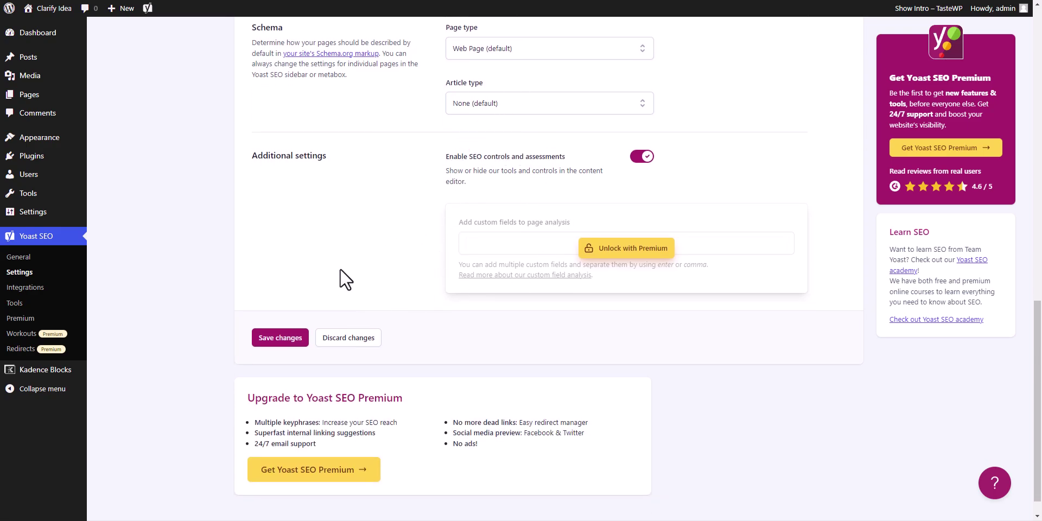
click(280, 337)
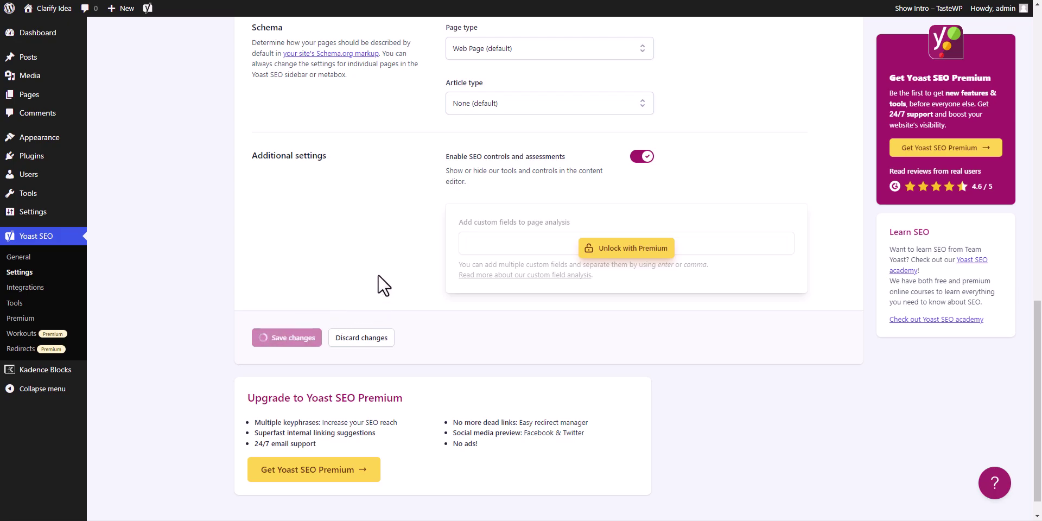
- In the Categories settings, turn off showing categories in search results and save the changes
scroll(385, 285, up, 12)
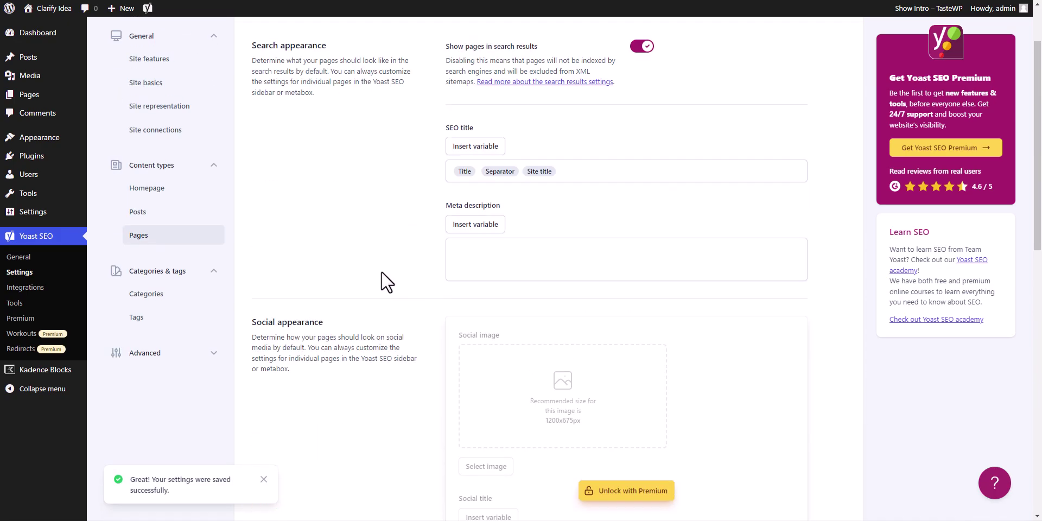
click(172, 271)
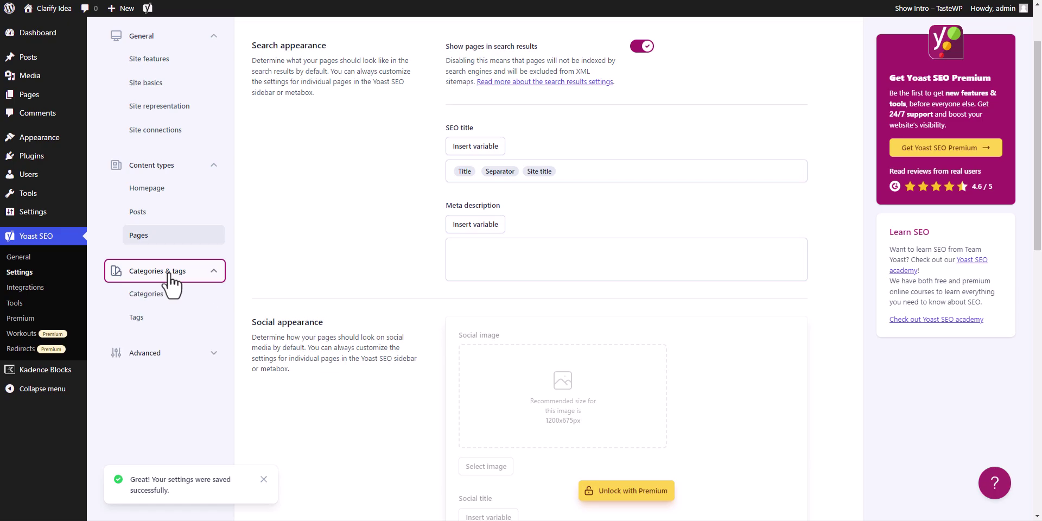
click(150, 300)
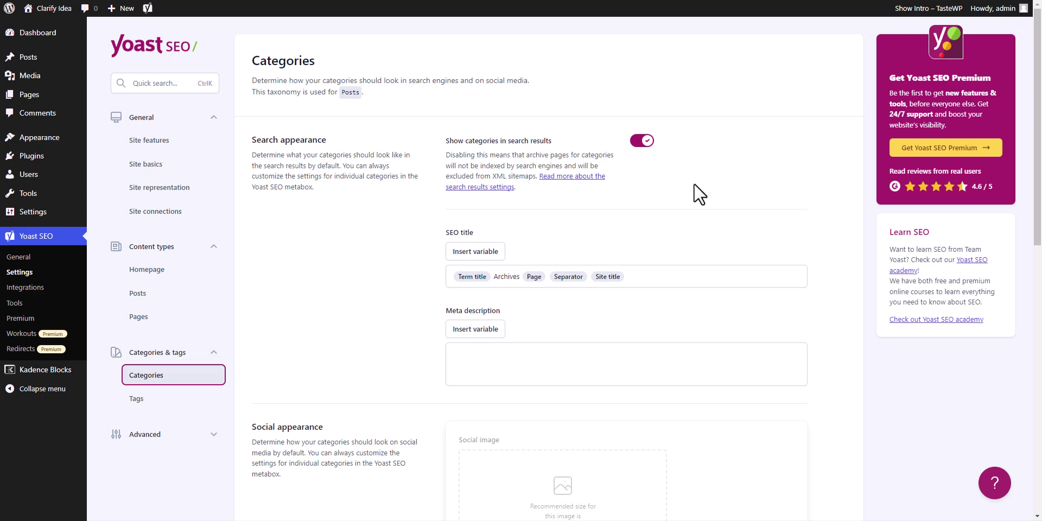
click(642, 148)
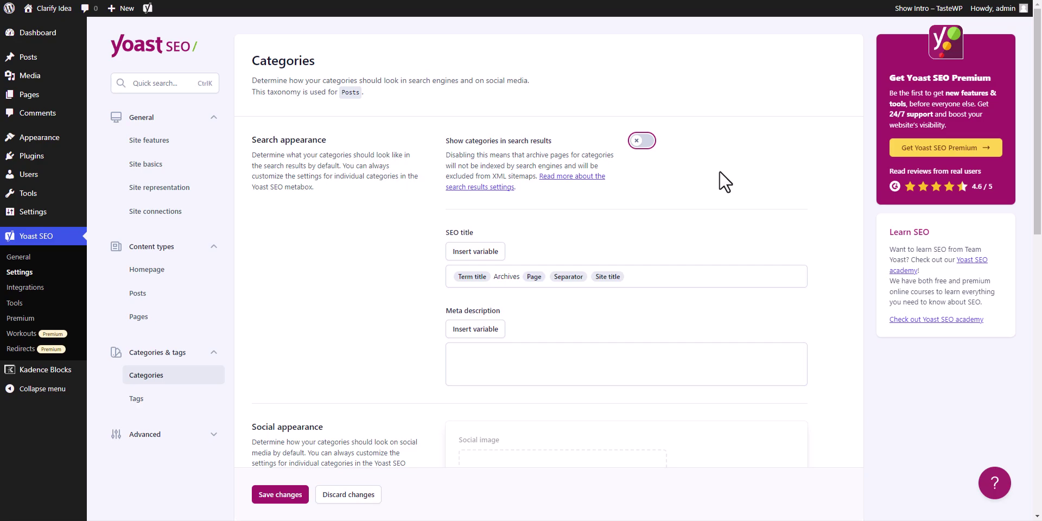
scroll(407, 293, down, 10)
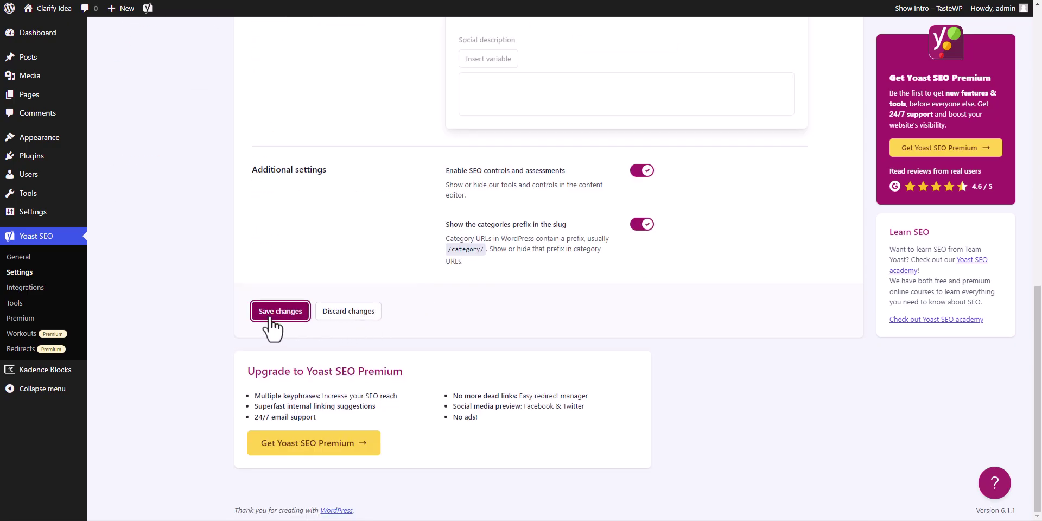
click(270, 317)
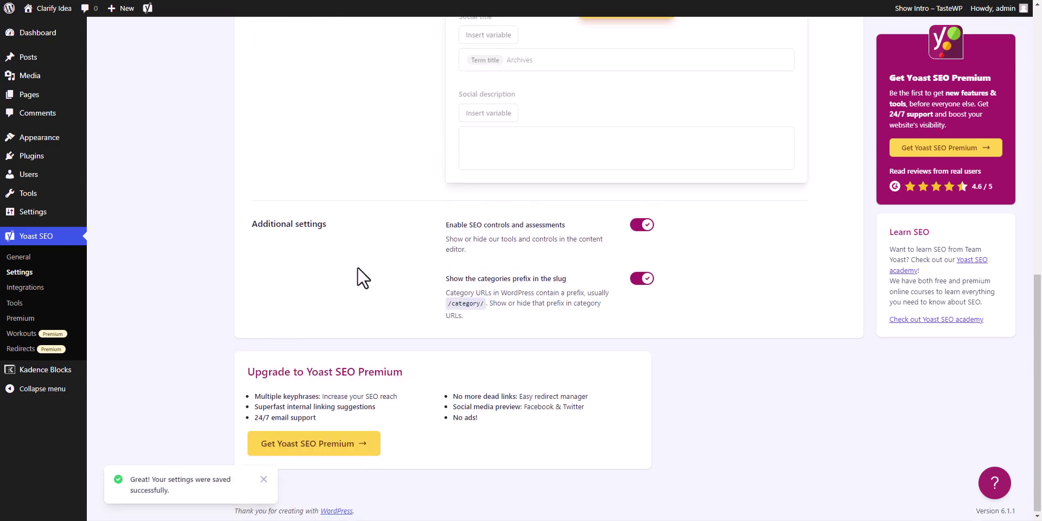
- In the Tags settings, turn off showing tags in search results and save the changes
scroll(362, 278, up, 10)
scroll(325, 278, down, 3)
click(168, 236)
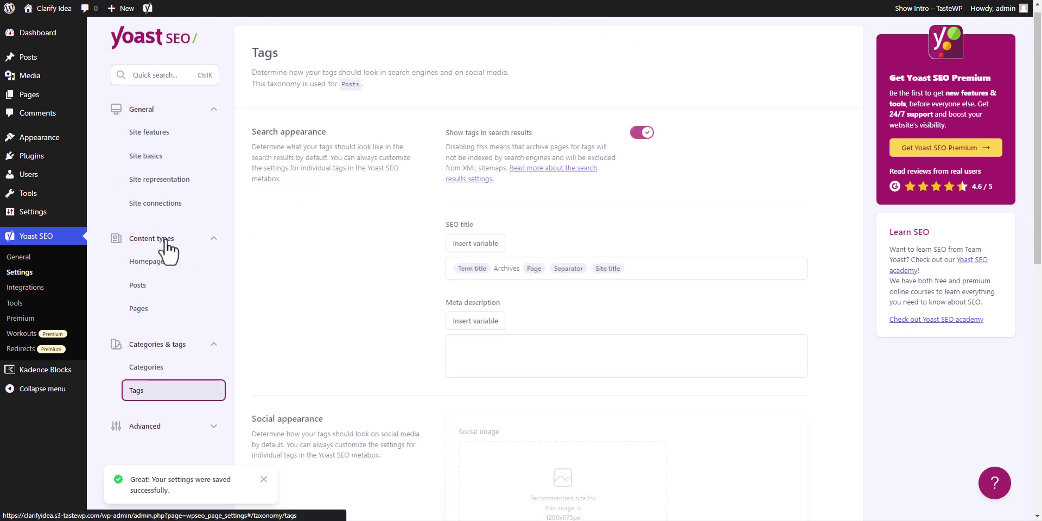
click(641, 141)
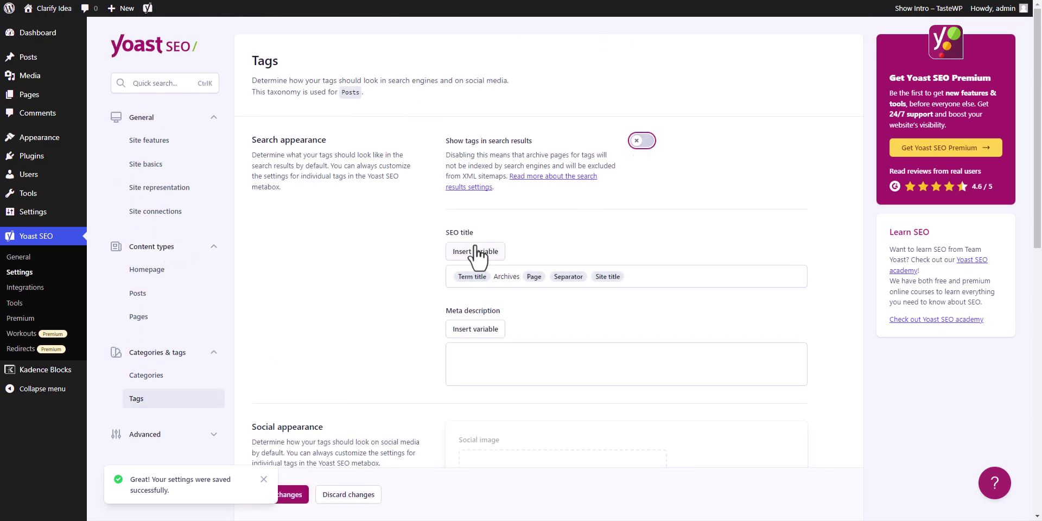
scroll(389, 294, down, 8)
click(275, 311)
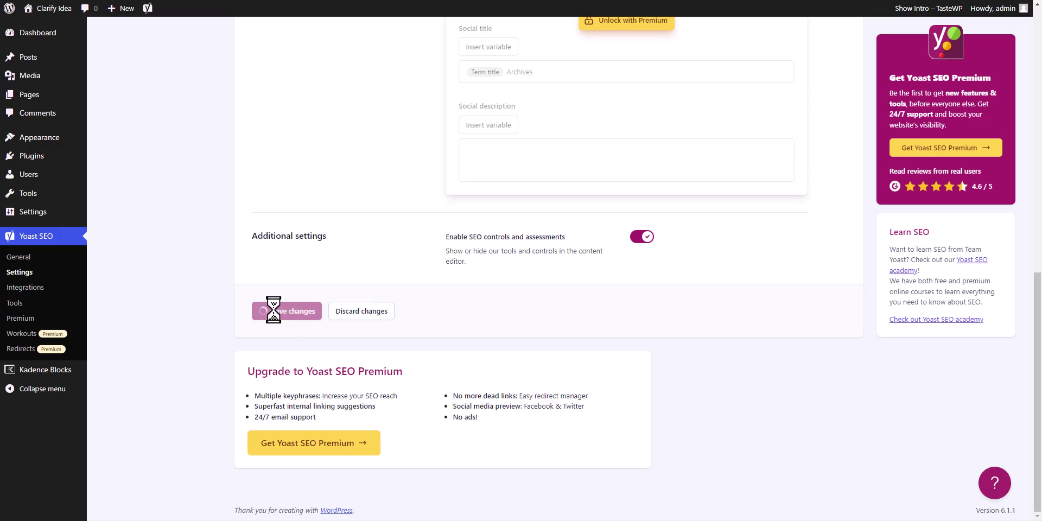
- Expand the Advanced settings and review the crawl optimization options
scroll(337, 279, up, 10)
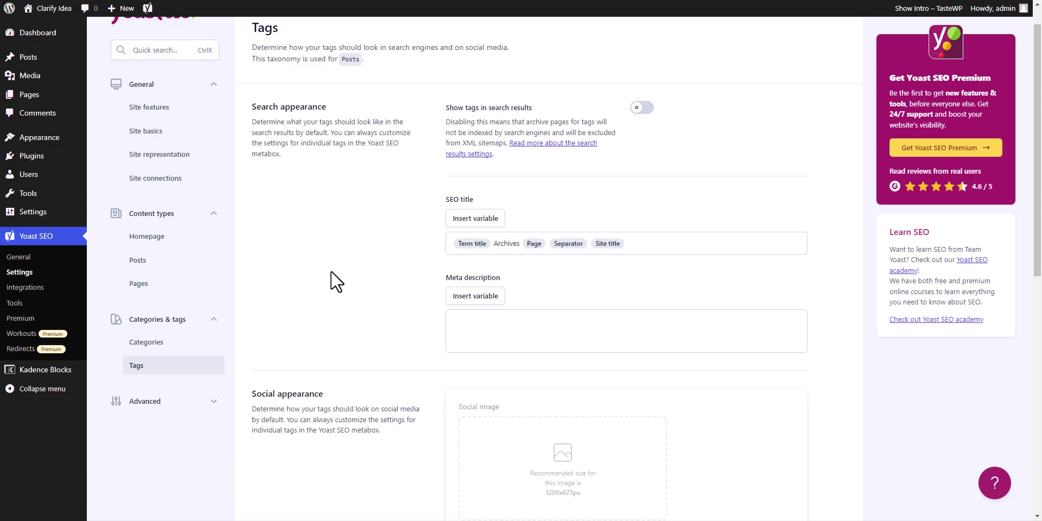
click(193, 404)
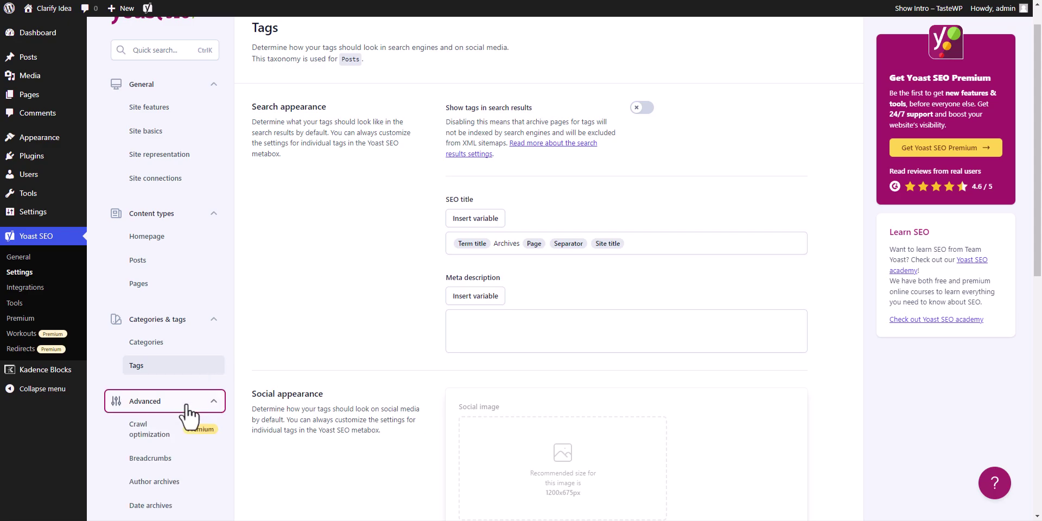
scroll(234, 328, down, 3)
click(162, 272)
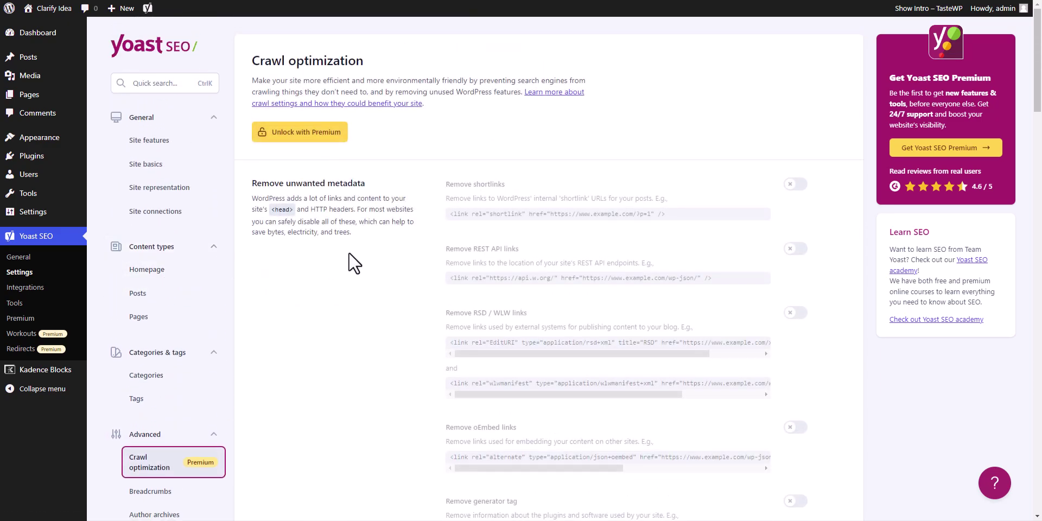
scroll(352, 287, down, 6)
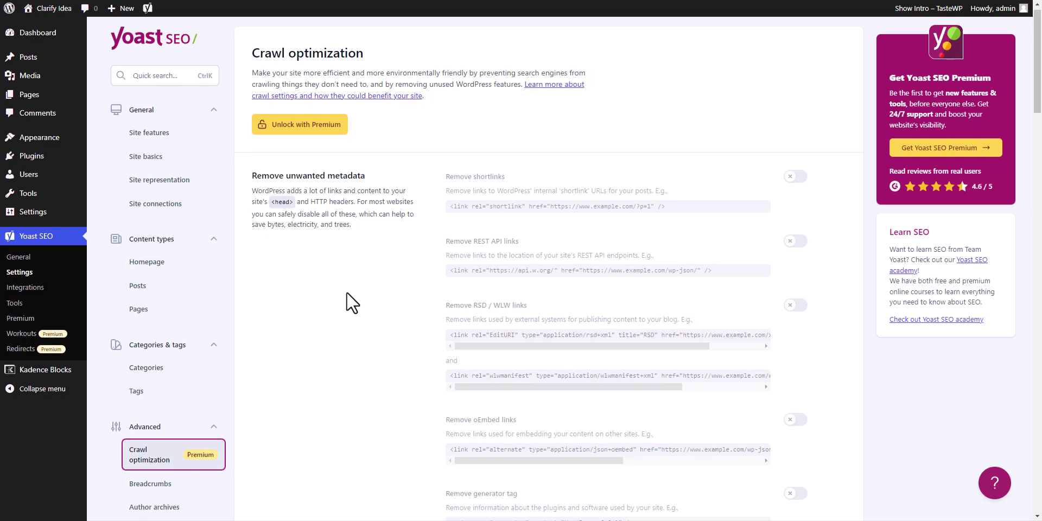
- In the Breadcrumbs settings, set the taxonomy shown in breadcrumbs for posts to Categories and save the changes
click(150, 166)
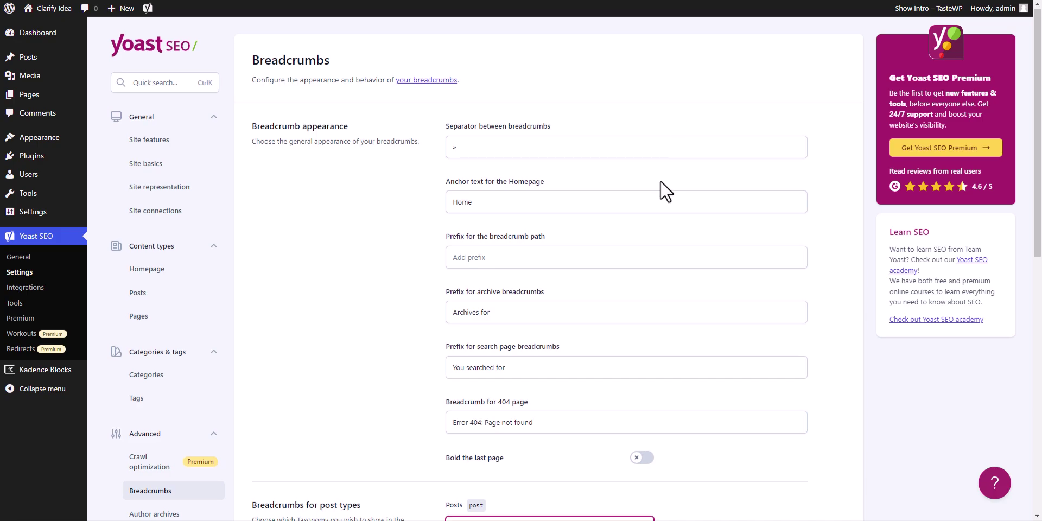
scroll(662, 188, down, 6)
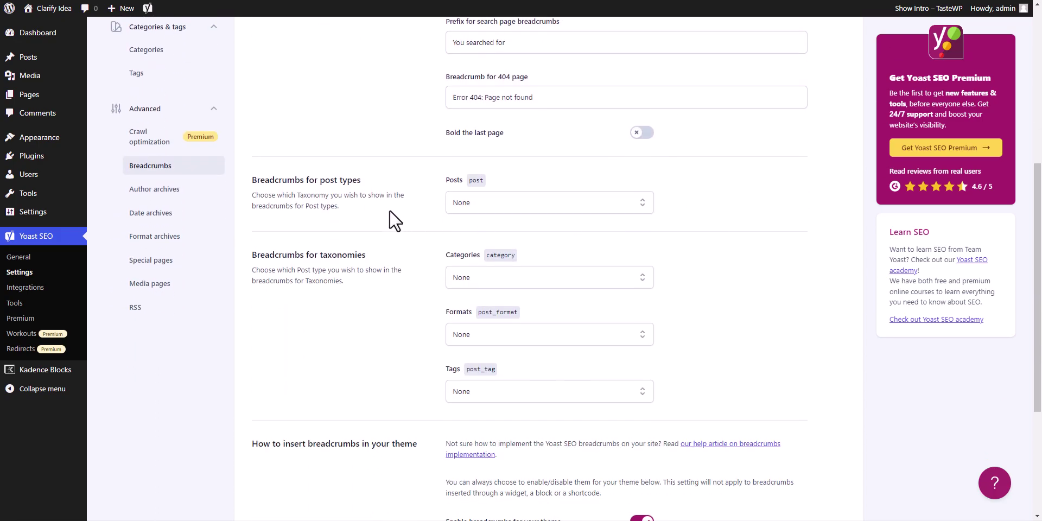
drag(255, 181, 379, 188)
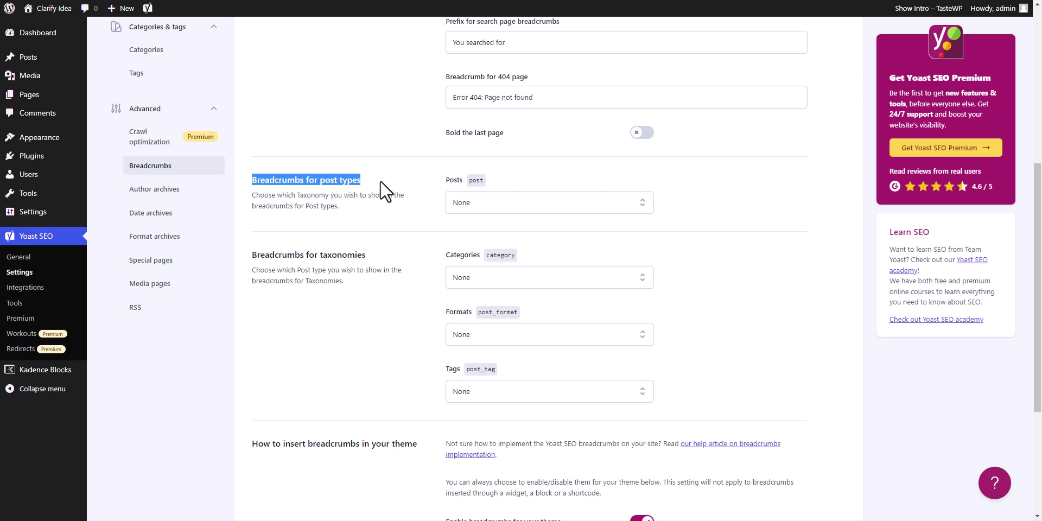
click(389, 193)
click(485, 208)
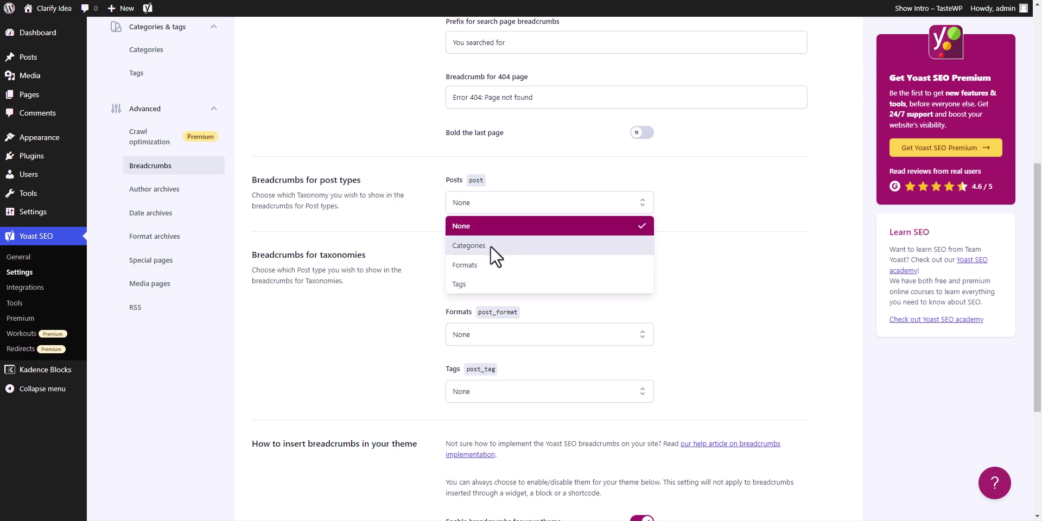
click(512, 249)
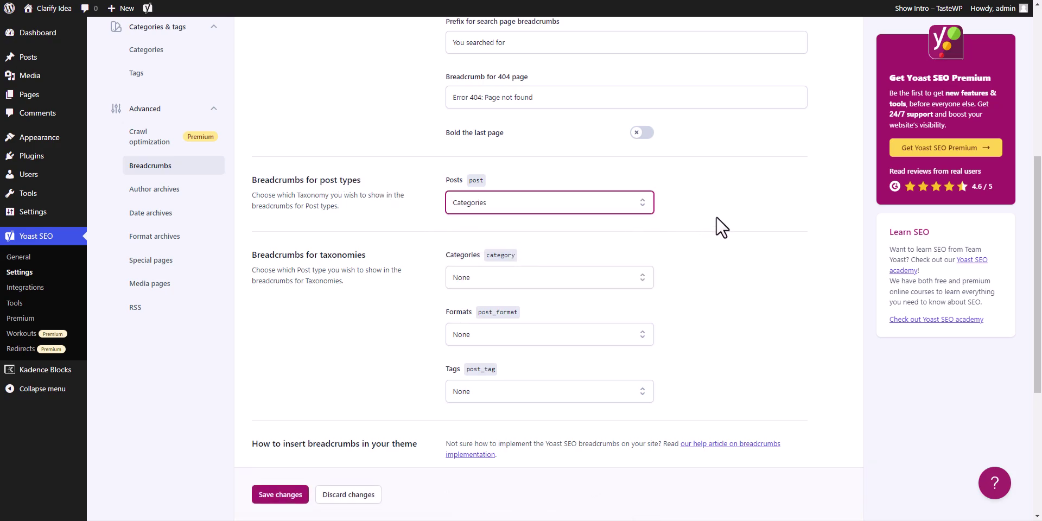
scroll(720, 234, down, 2)
scroll(726, 245, down, 1)
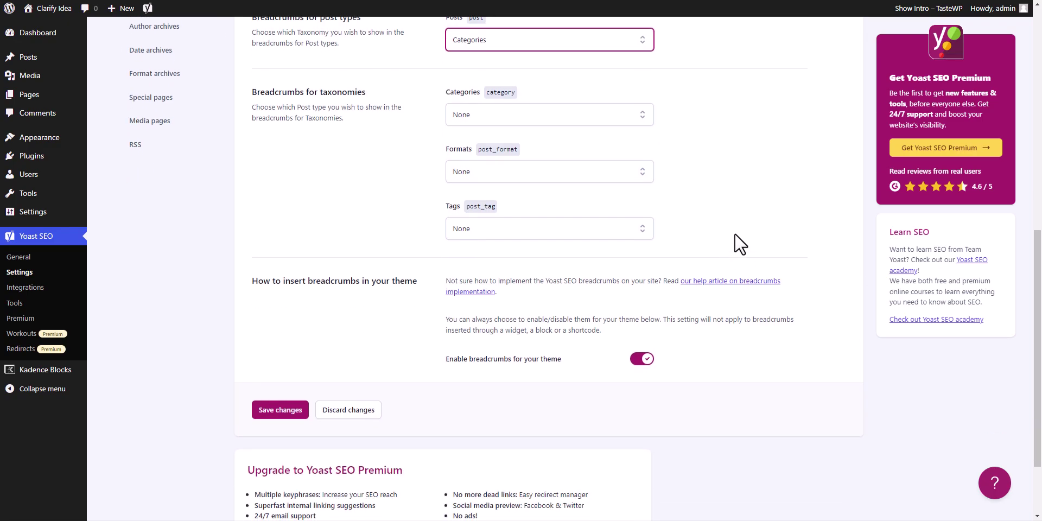
scroll(739, 242, down, 2)
click(272, 306)
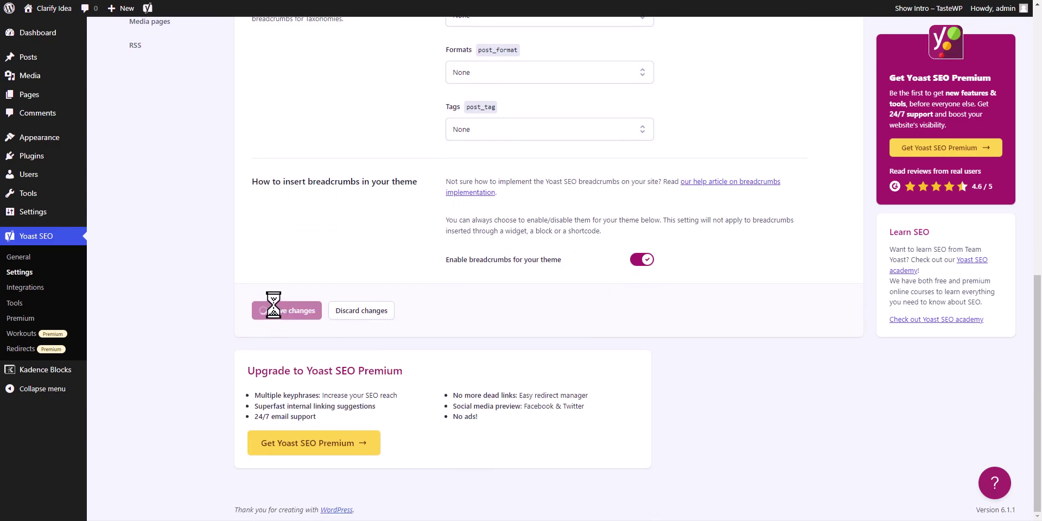
- In the Author archives settings, turn off showing author archives in search results and save the changes
scroll(326, 267, up, 5)
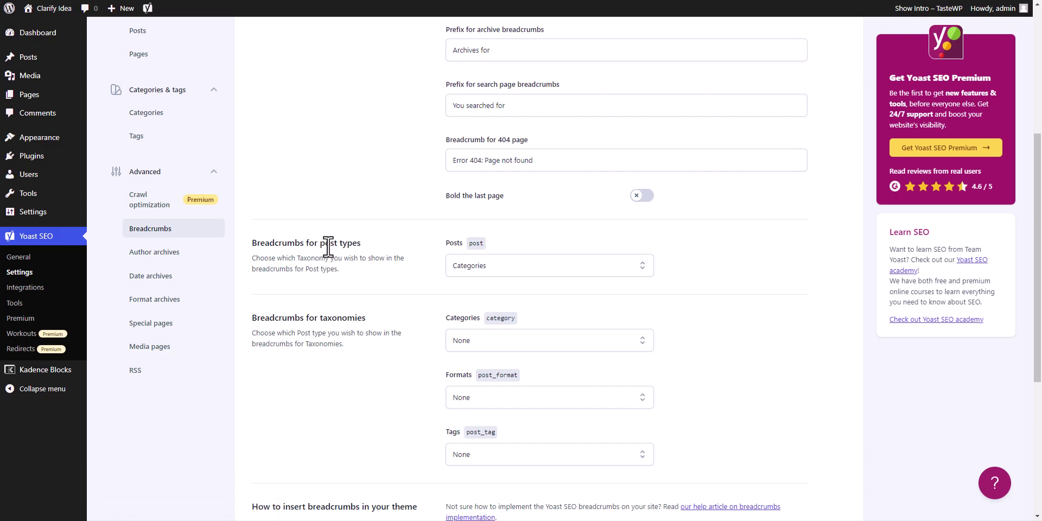
click(156, 252)
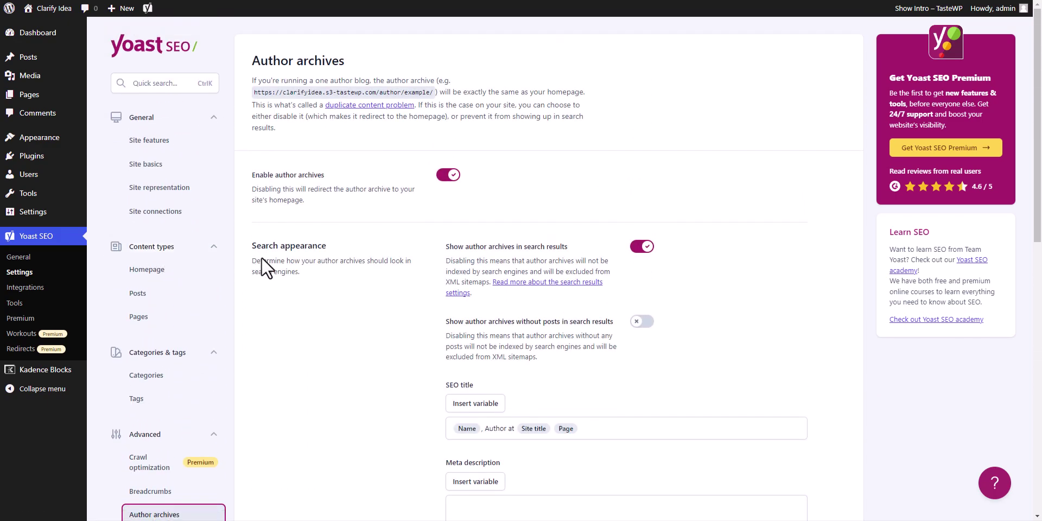
scroll(611, 206, down, 2)
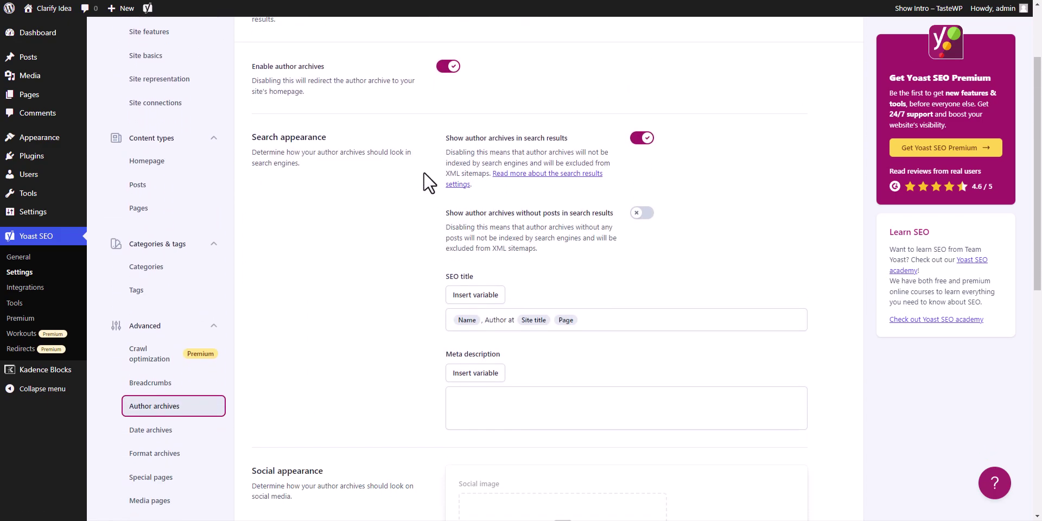
click(641, 140)
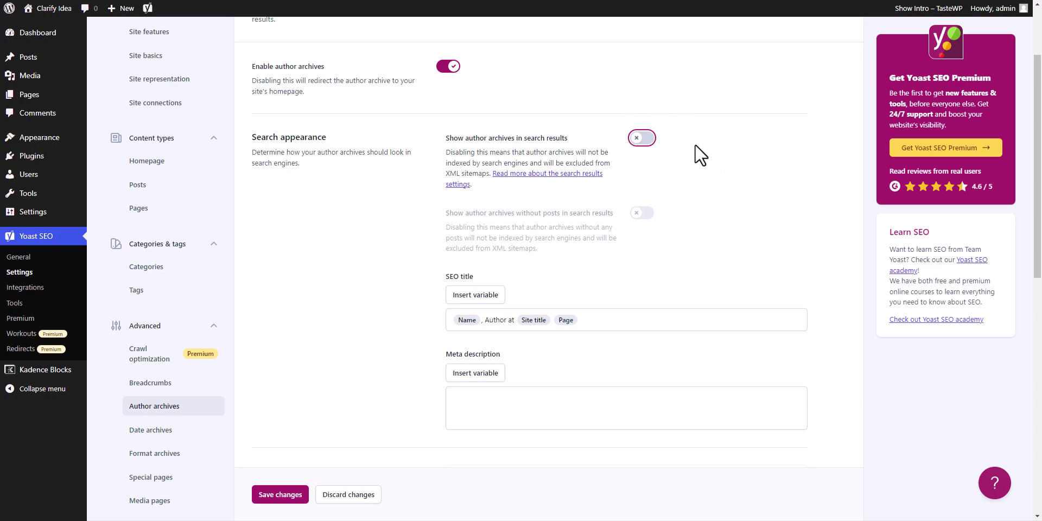
scroll(332, 356, down, 8)
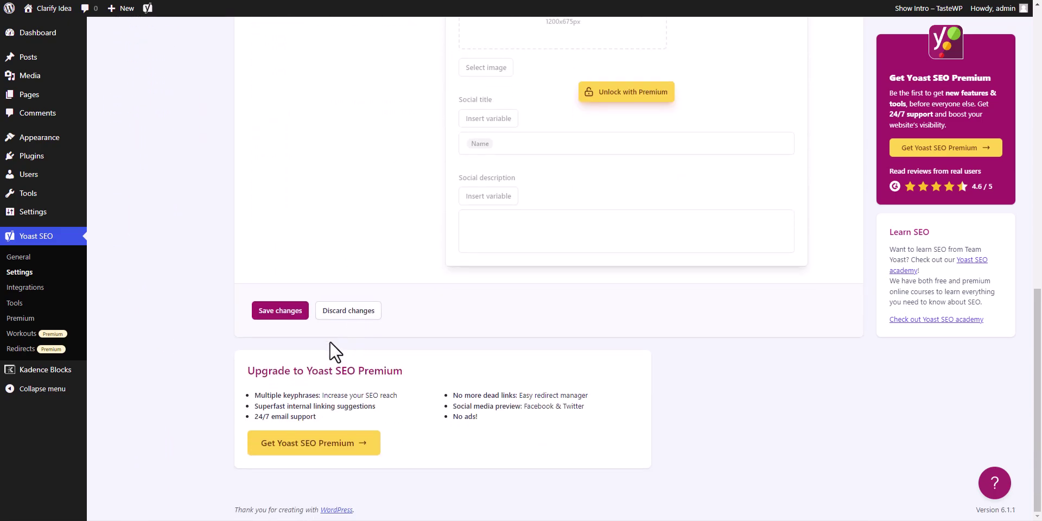
click(280, 311)
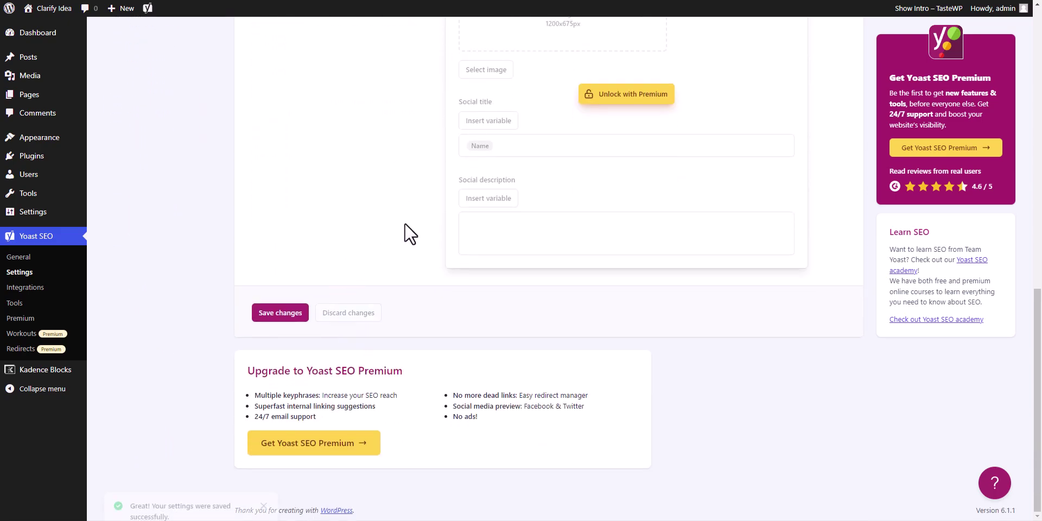
- Review the Date archives settings, switching date archives off and back on without saving
scroll(404, 232, up, 7)
click(160, 266)
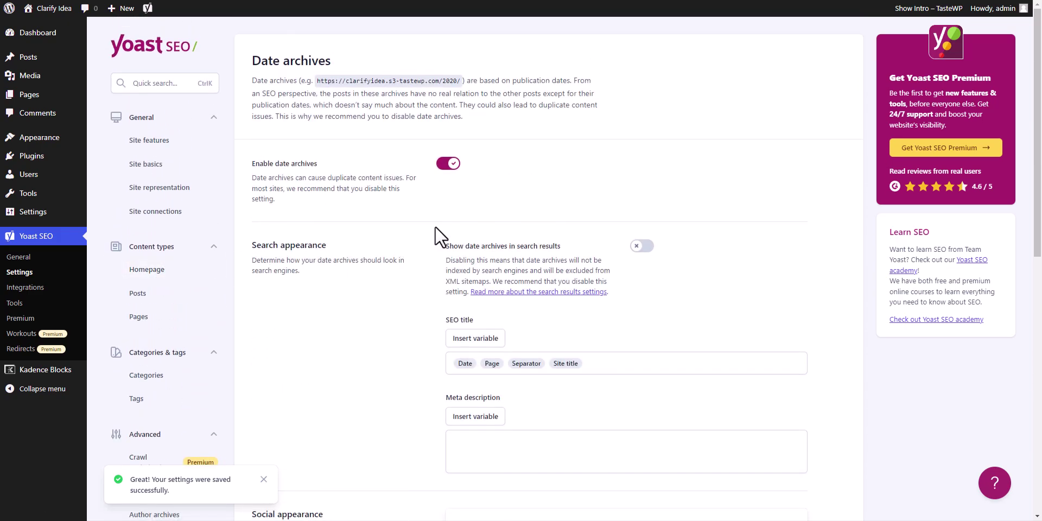
click(448, 163)
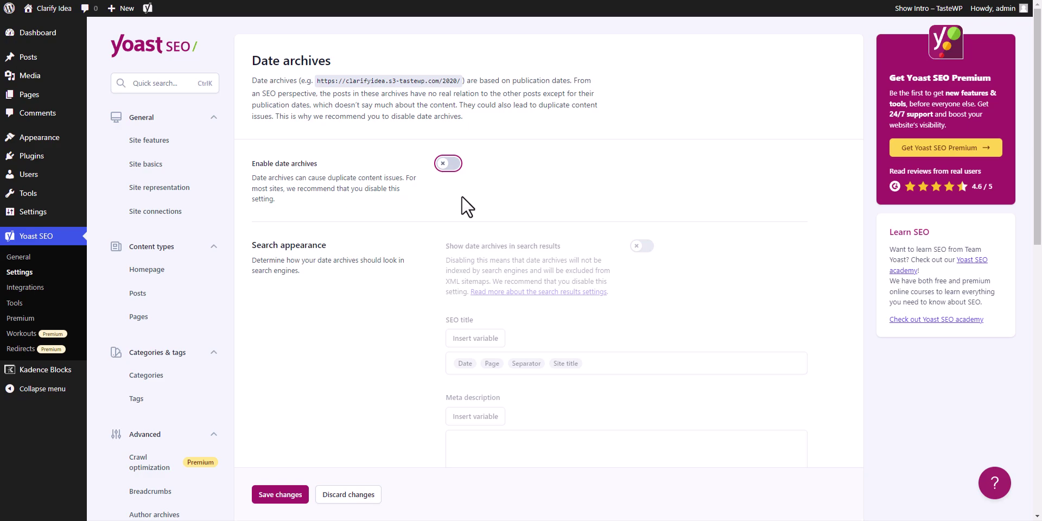
click(448, 163)
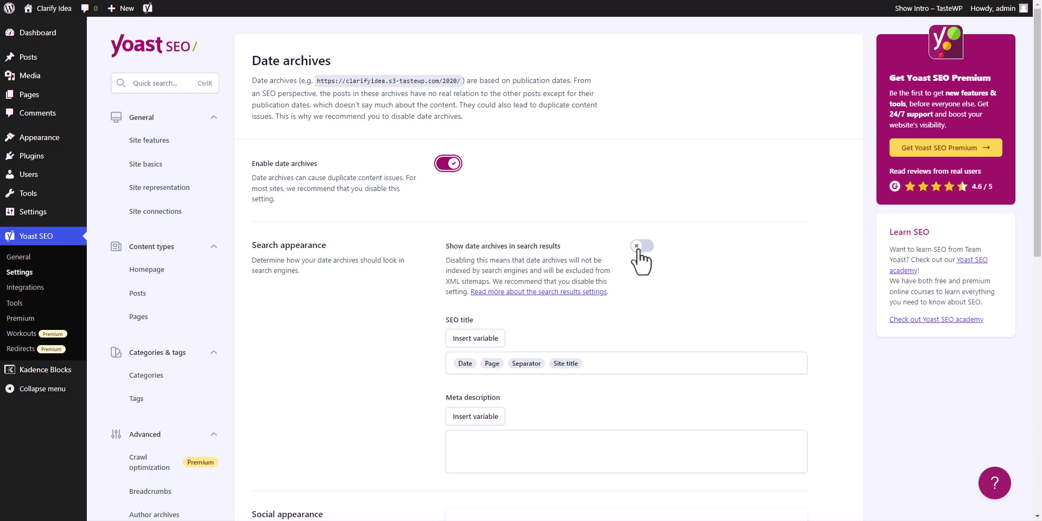
scroll(641, 260, down, 3)
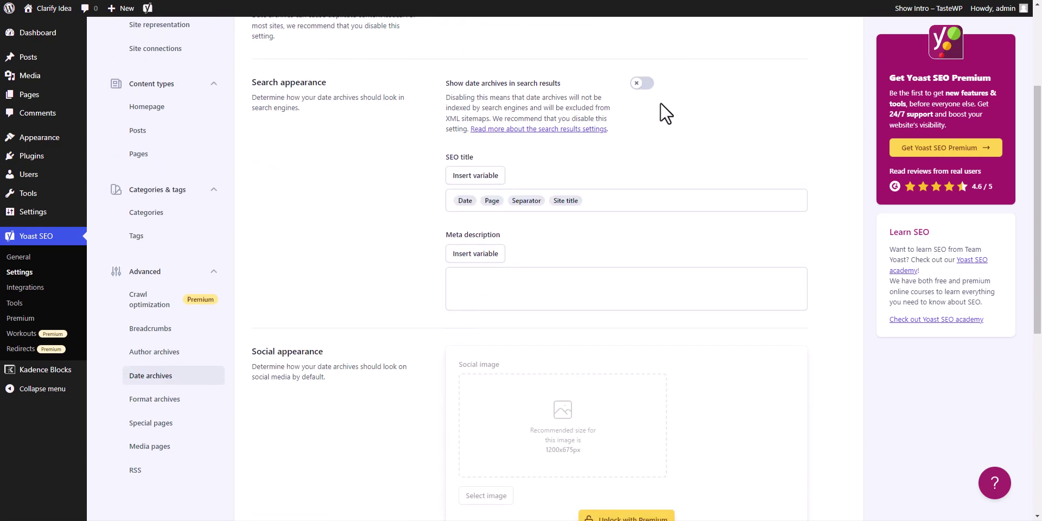
scroll(414, 284, down, 3)
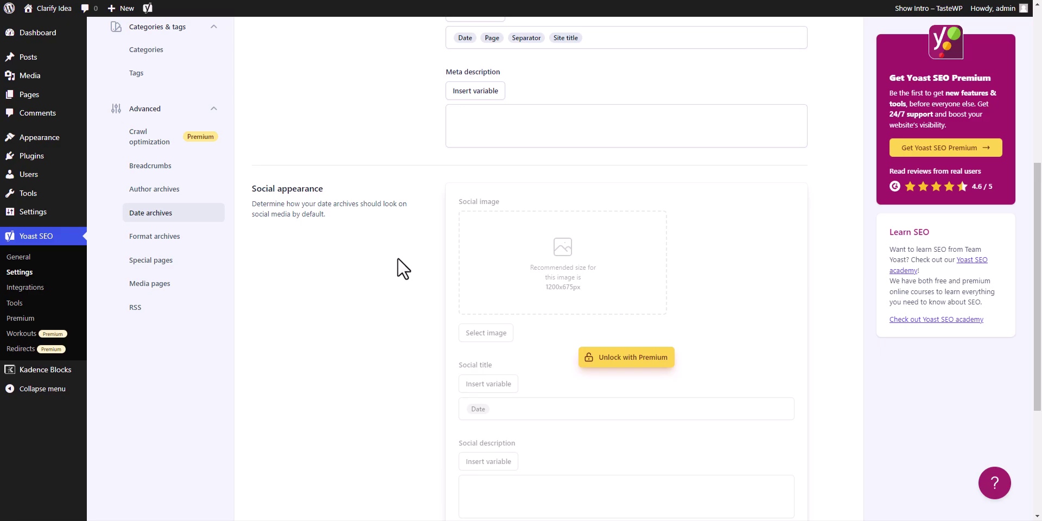
- Review the Format archives settings and open the Special pages settings
click(158, 238)
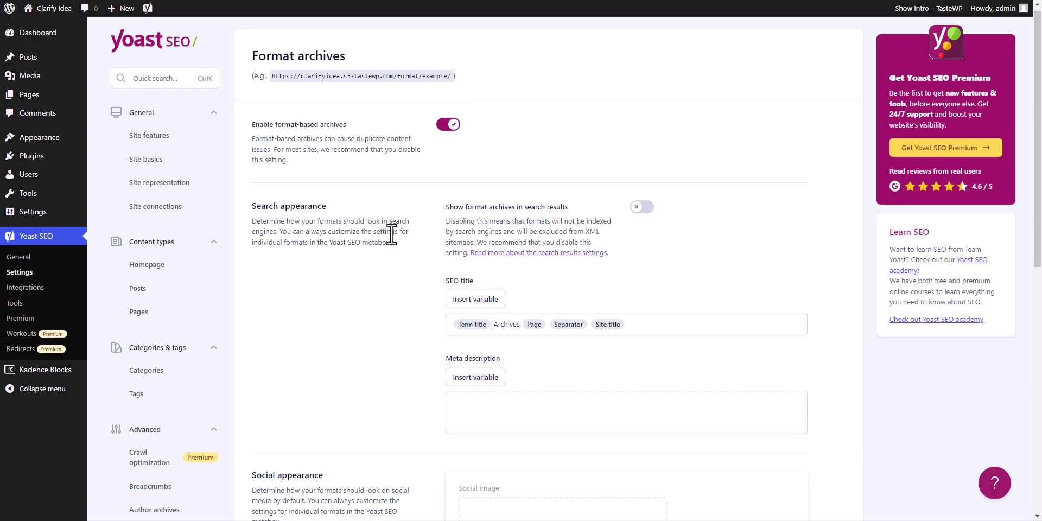
scroll(390, 233, down, 7)
click(163, 207)
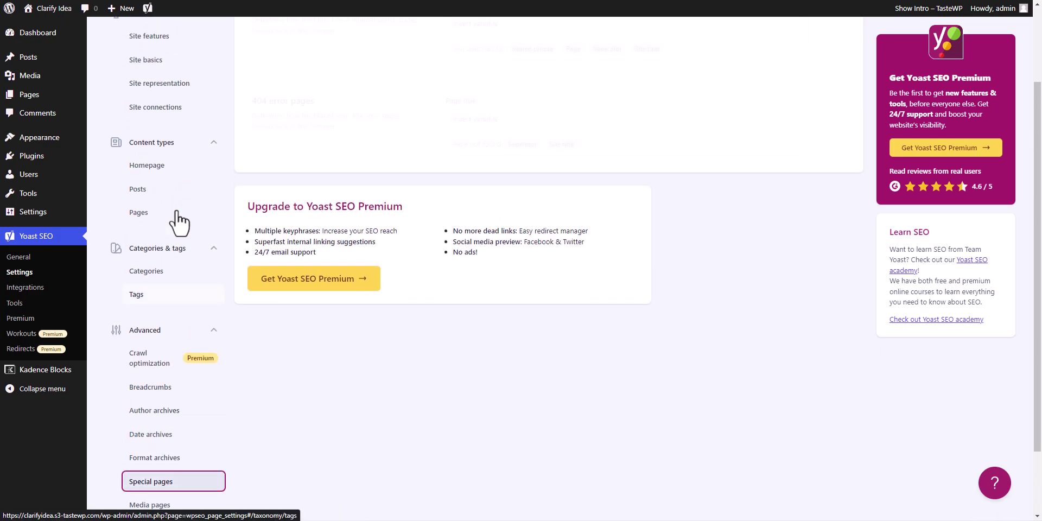
- Review the page titles in the Special pages settings, then the search appearance and schema options in the Media pages settings
scroll(232, 353, down, 2)
scroll(255, 326, up, 2)
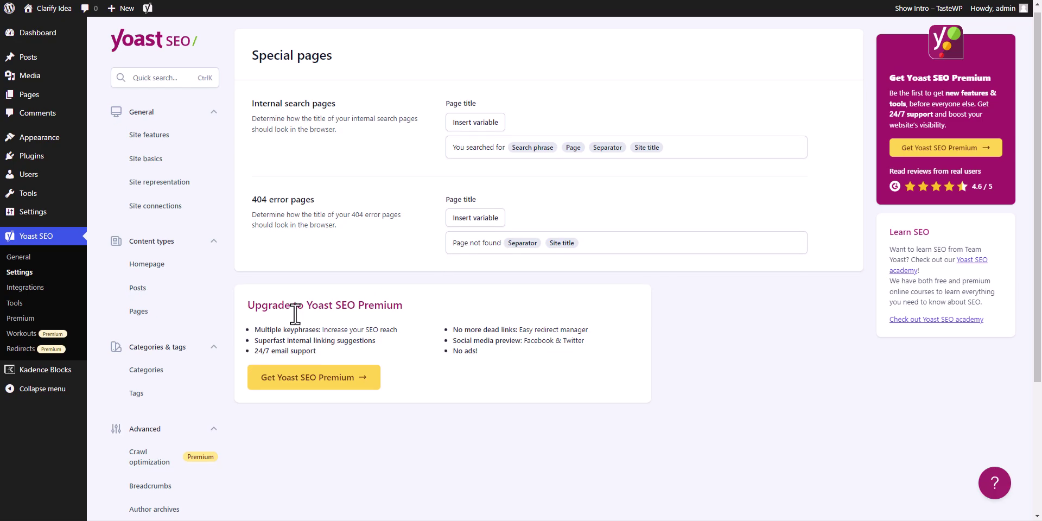
scroll(412, 293, down, 4)
click(194, 419)
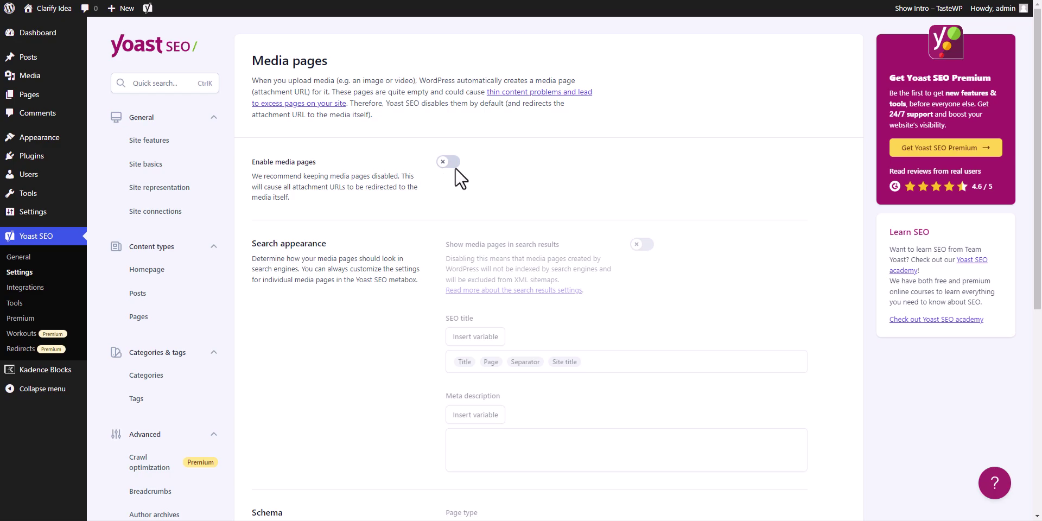
scroll(433, 339, down, 2)
scroll(425, 342, down, 3)
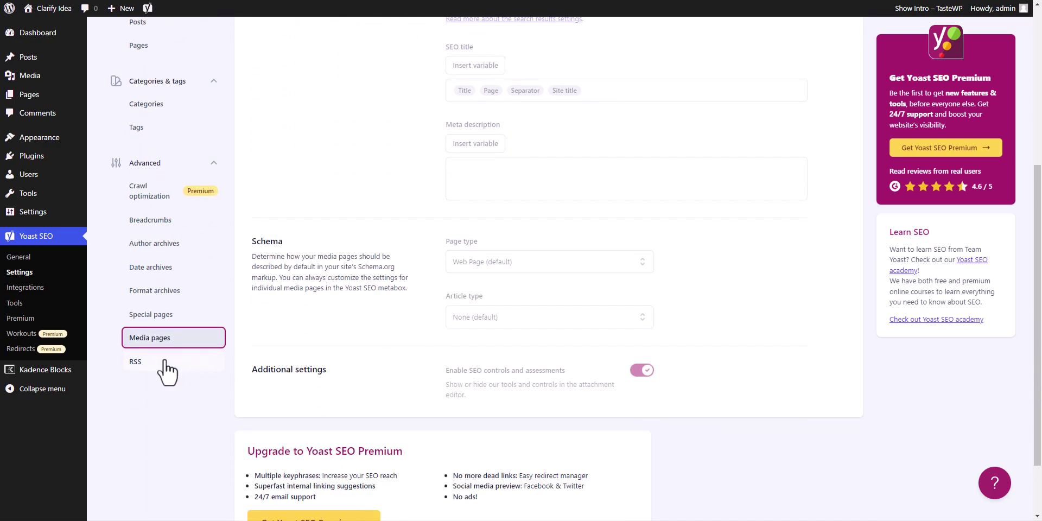
- Review the RSS settings for content placed before and after each post in the feed, including the available variables
click(163, 296)
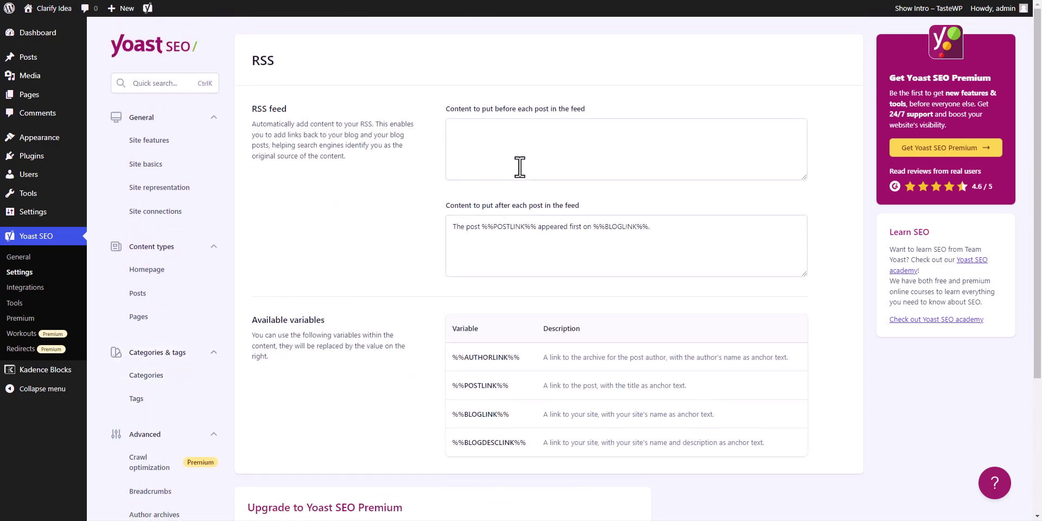
scroll(369, 342, down, 3)
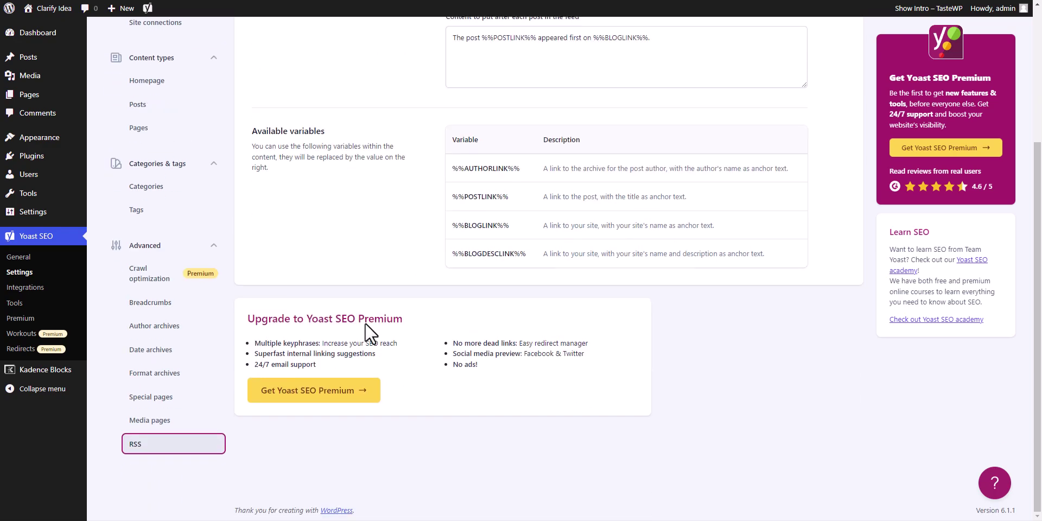
scroll(366, 323, up, 3)
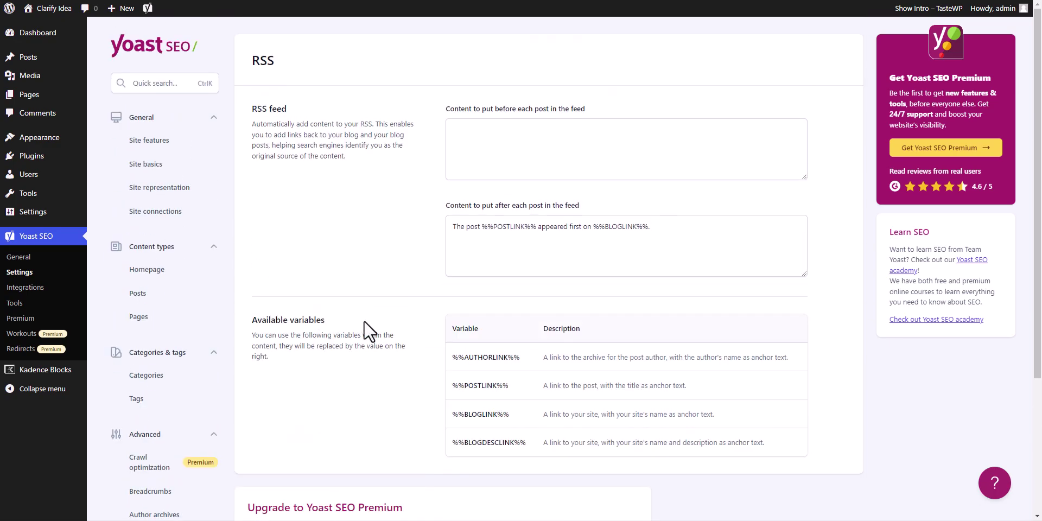
- Examine the Yoast SEO Integrations page, covering the recommended, Schema API, plugin and other integrations
click(24, 288)
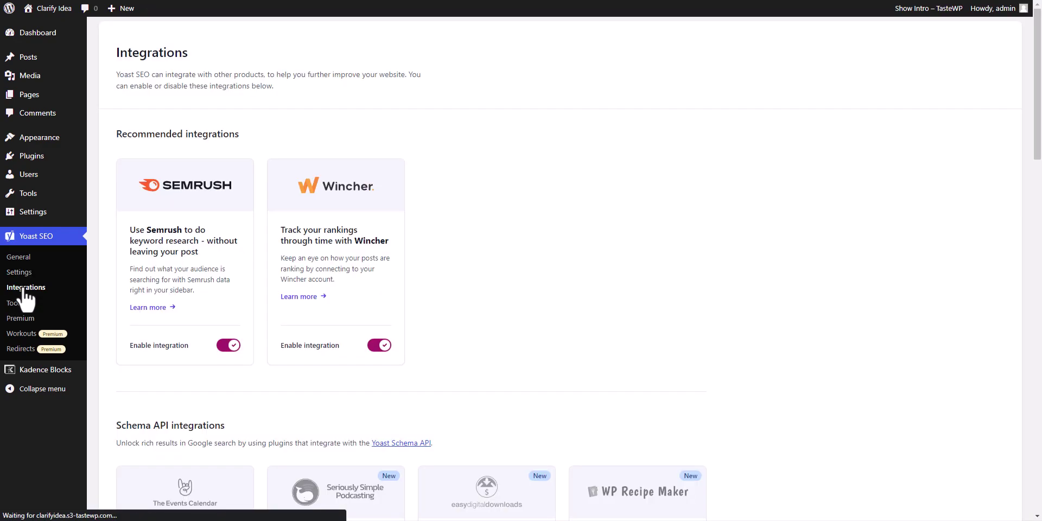
scroll(483, 170, down, 3)
scroll(491, 176, up, 3)
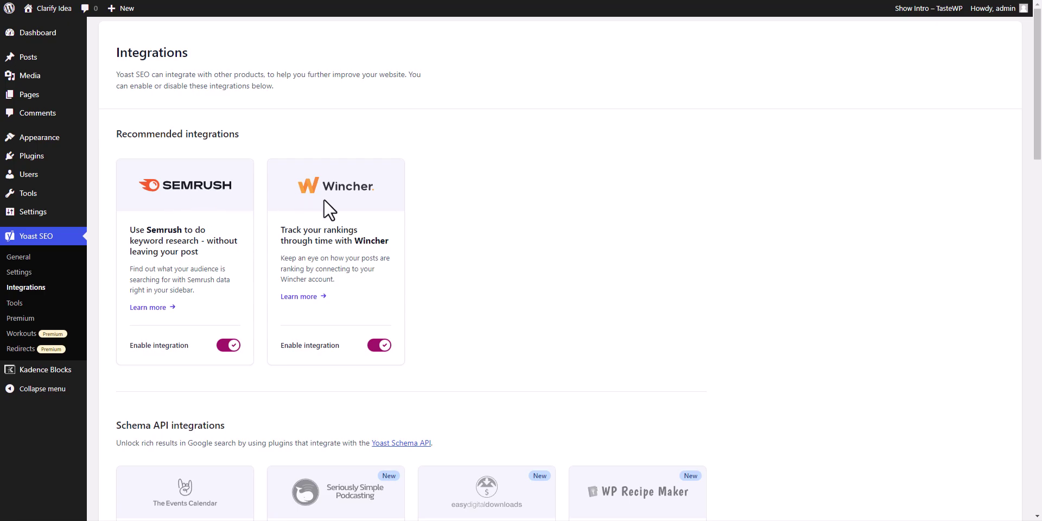
scroll(335, 316, down, 7)
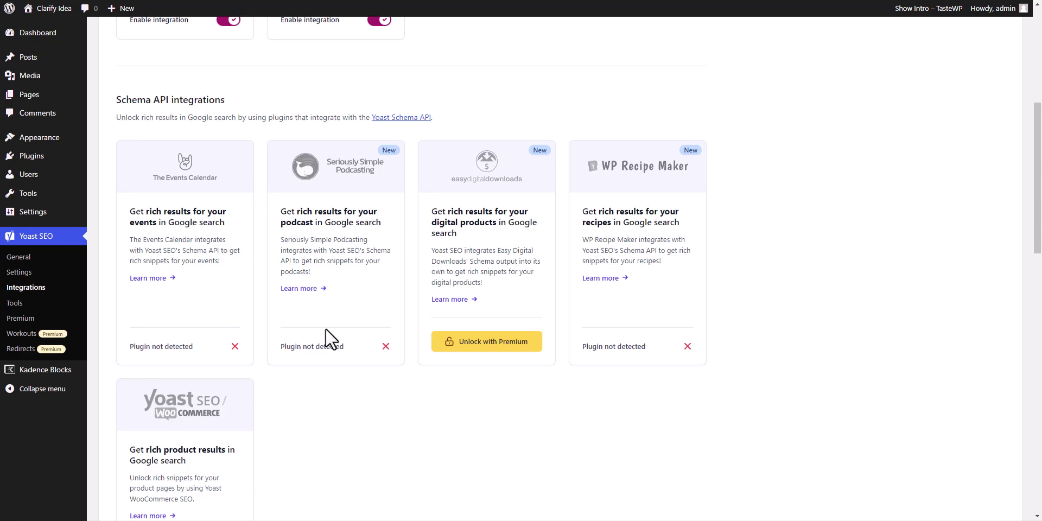
scroll(315, 342, down, 6)
scroll(226, 435, down, 7)
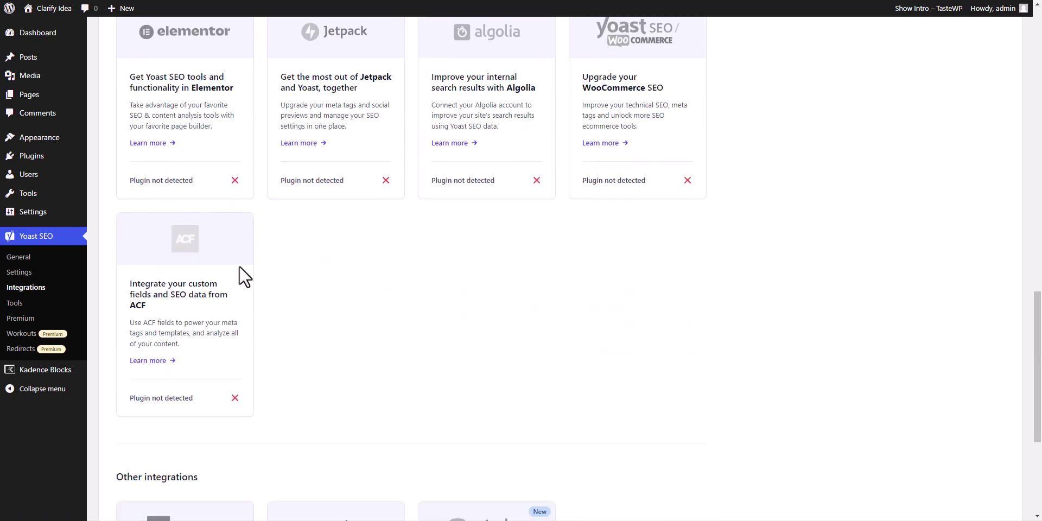
scroll(242, 233, up, 2)
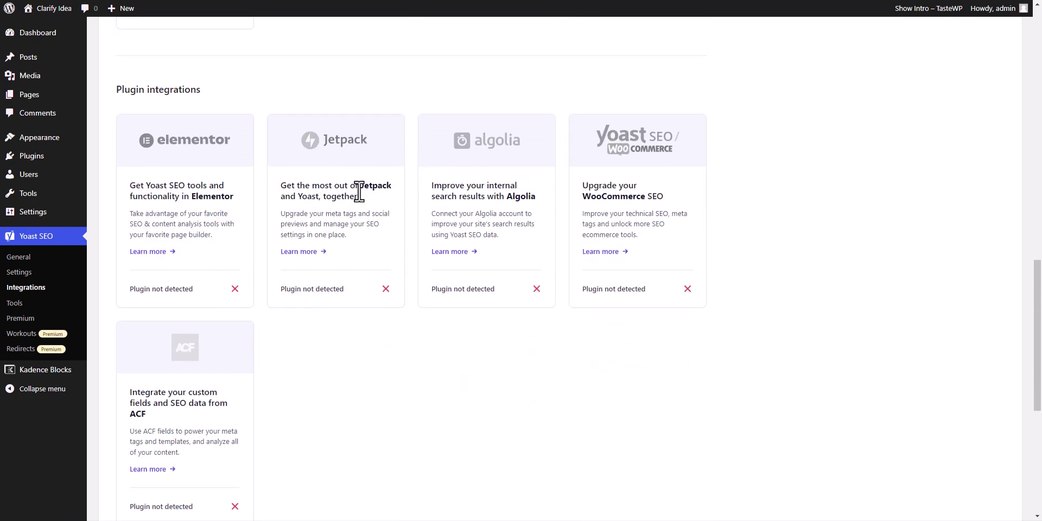
scroll(624, 277, down, 2)
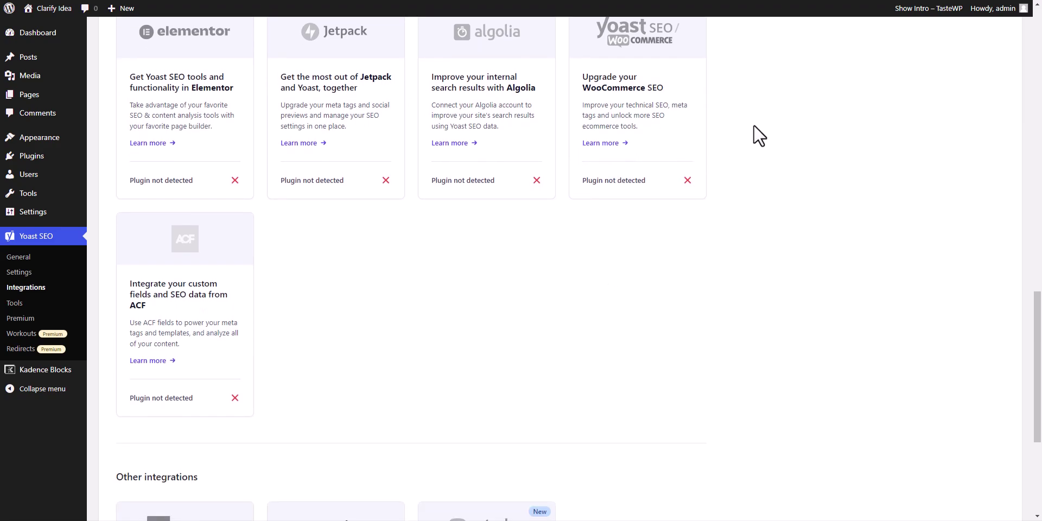
scroll(760, 217, down, 4)
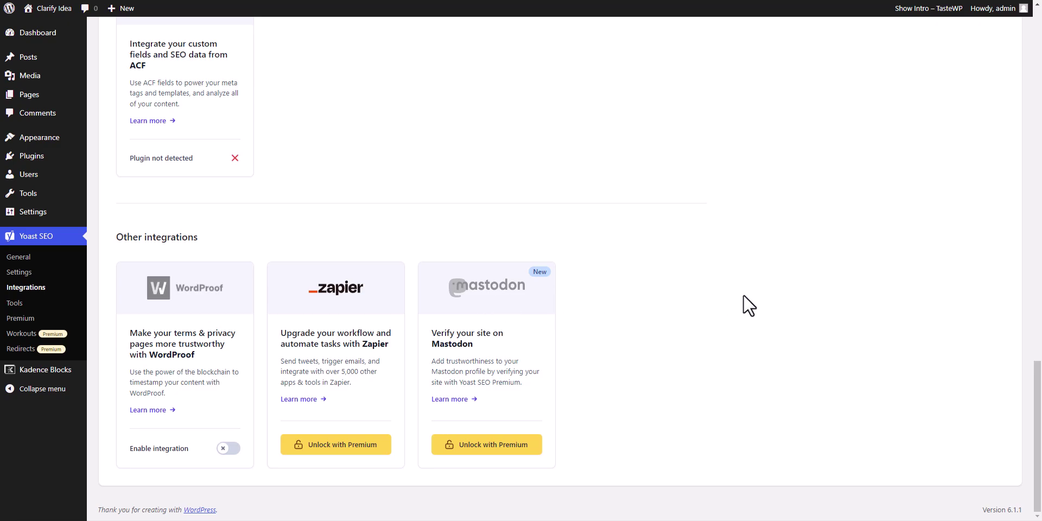
scroll(744, 298, up, 20)
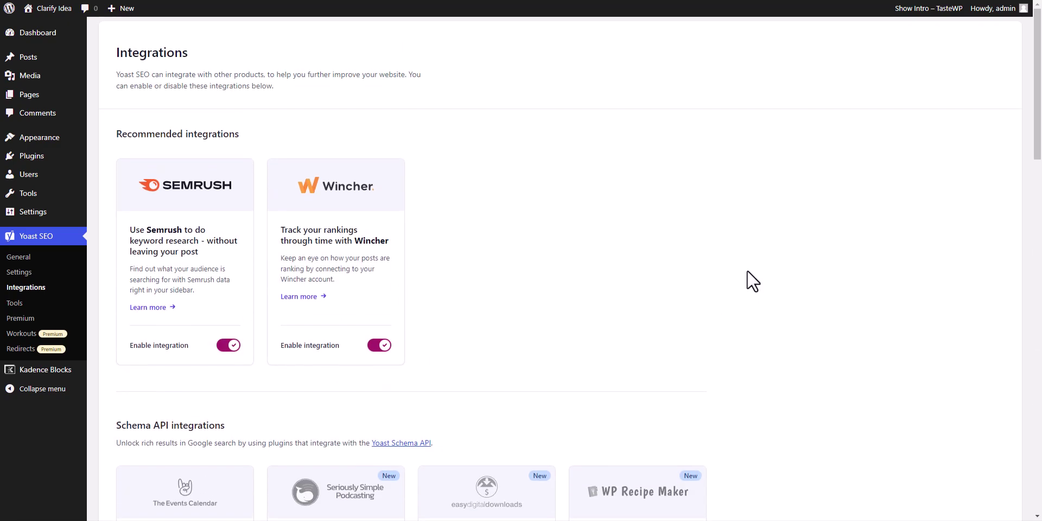
- Inspect the Import and Export tool, including its import from other SEO plugins, and return to the Tools page
click(15, 309)
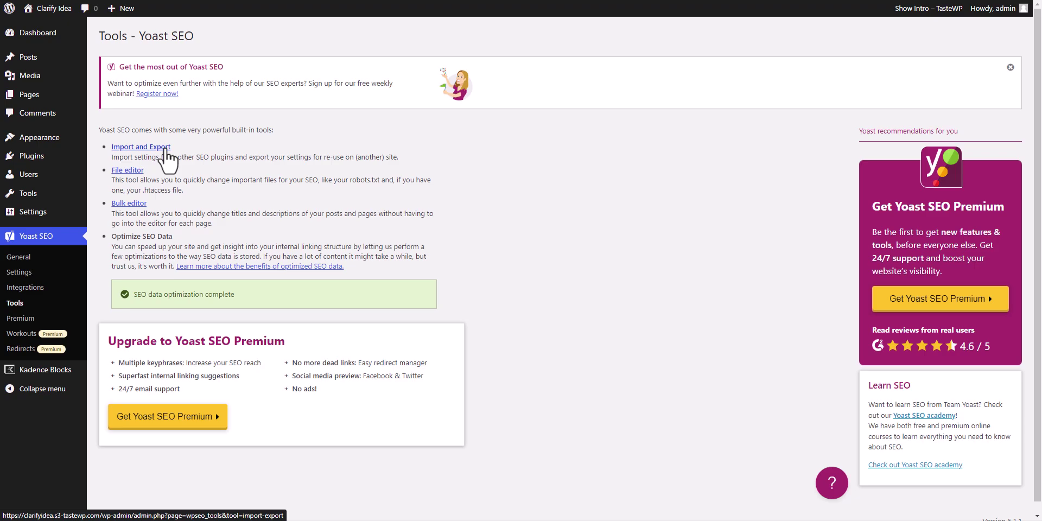
click(134, 150)
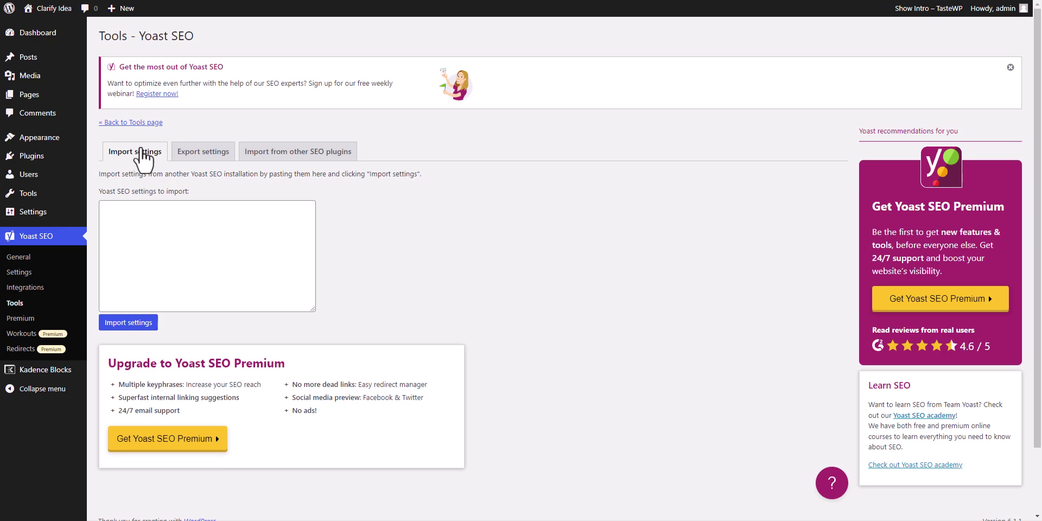
click(301, 154)
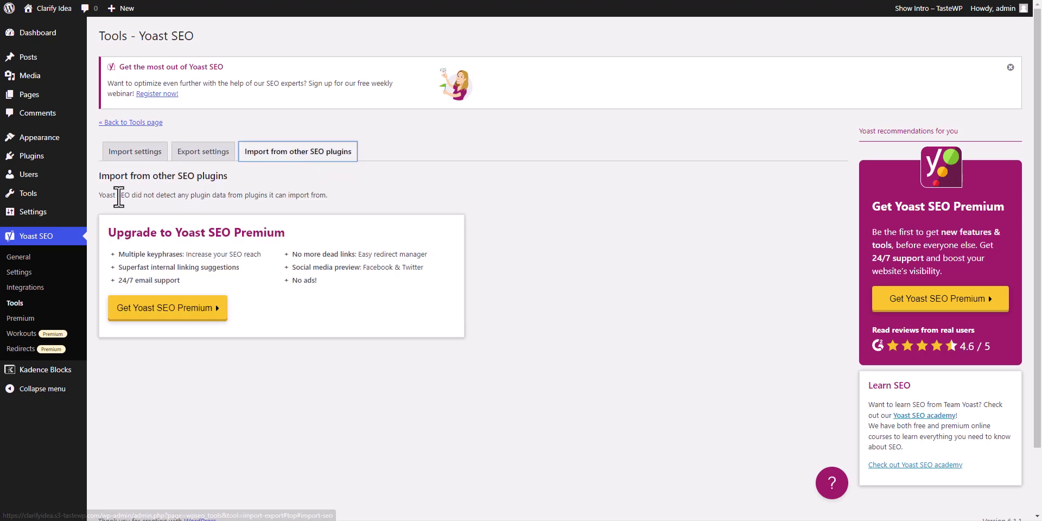
drag(116, 195, 235, 195)
click(251, 195)
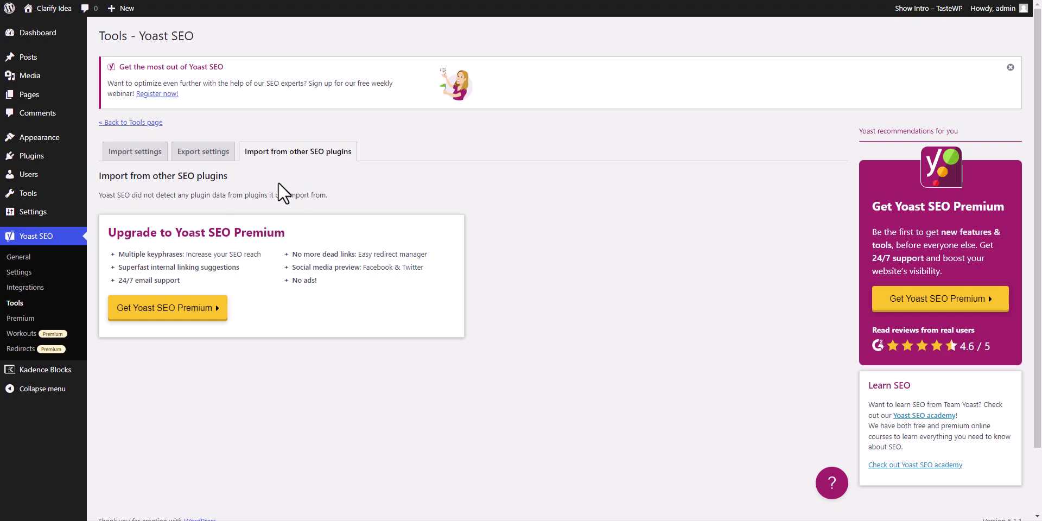
click(126, 124)
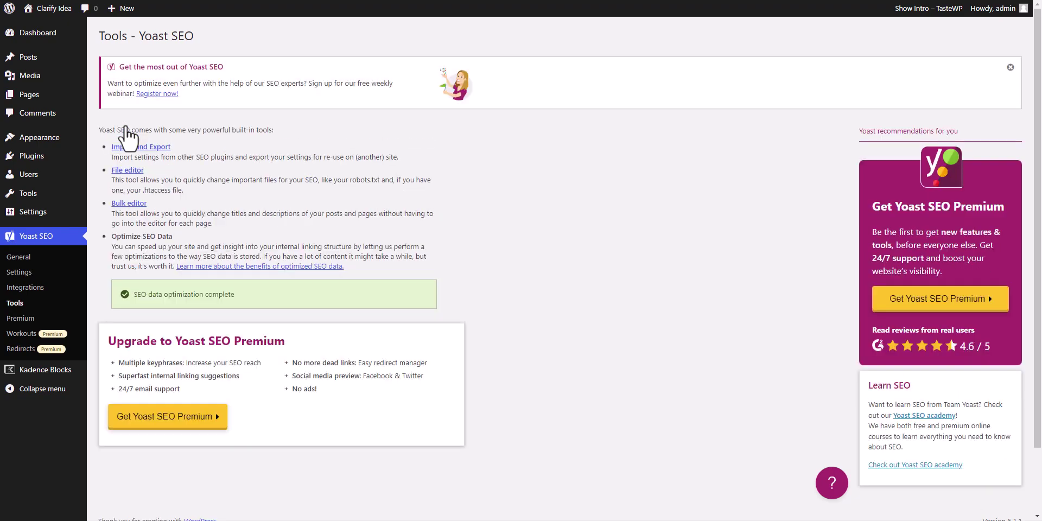
- Create a robots.txt file with the File editor tool and return to the Tools page
click(129, 172)
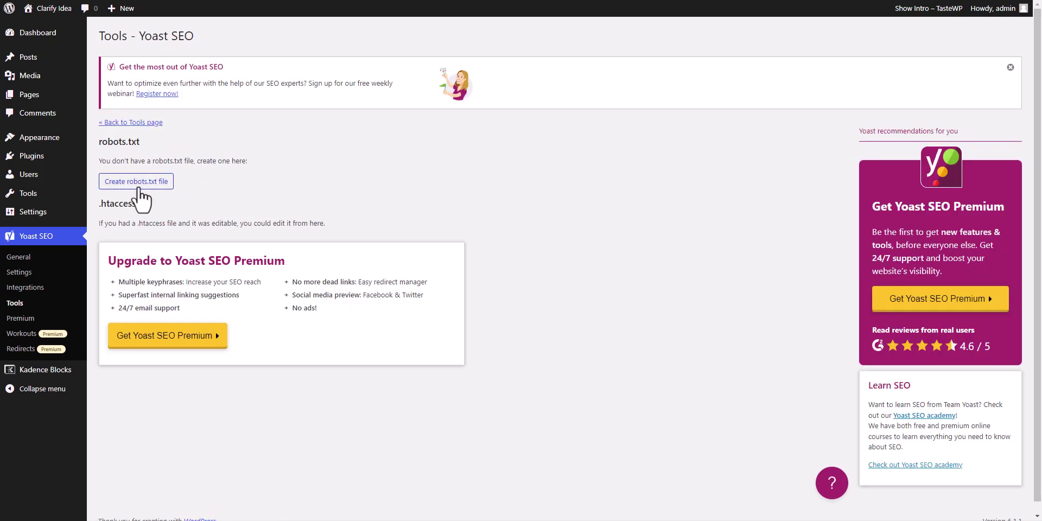
click(140, 188)
click(138, 186)
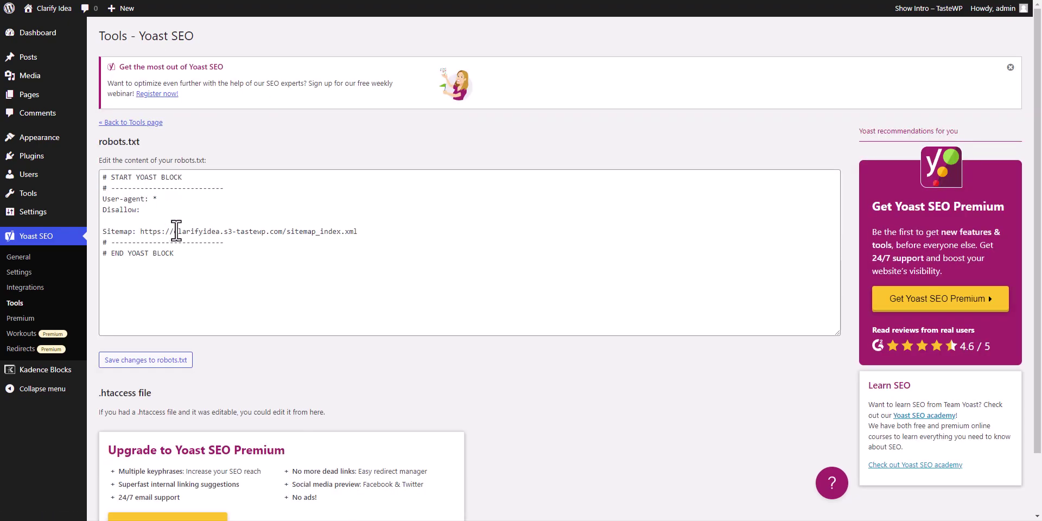
click(228, 208)
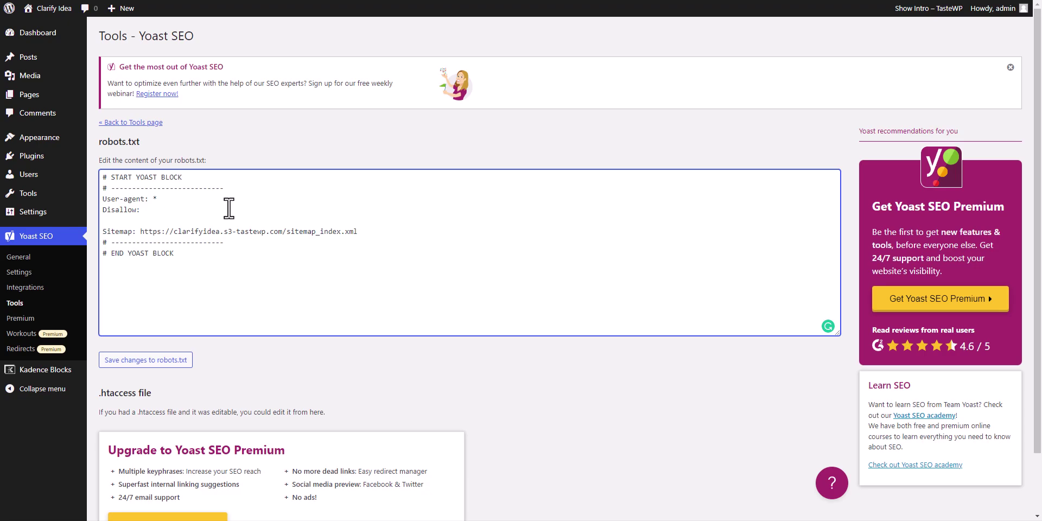
click(130, 123)
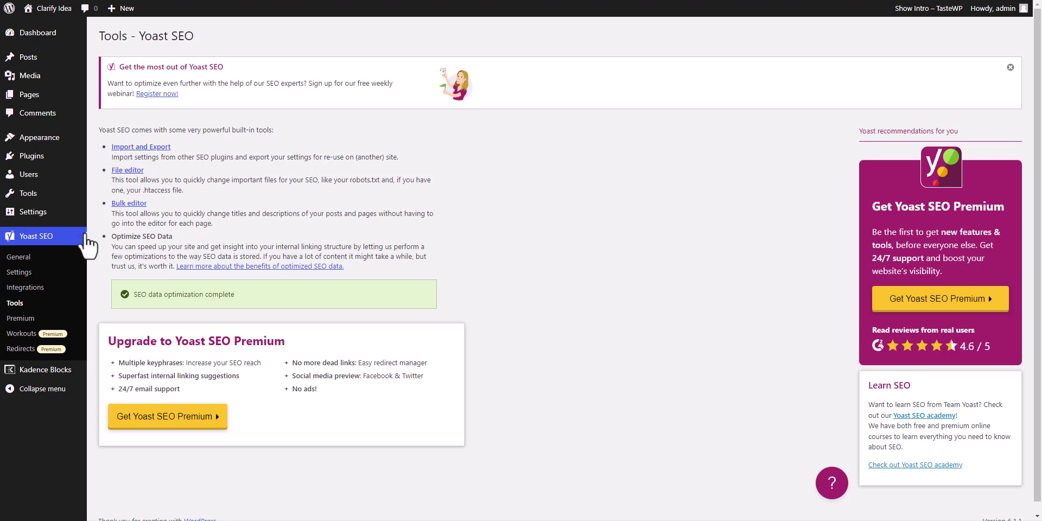
- Revisit the Yoast SEO content type settings for Posts and Pages to compare their search appearance options
click(23, 274)
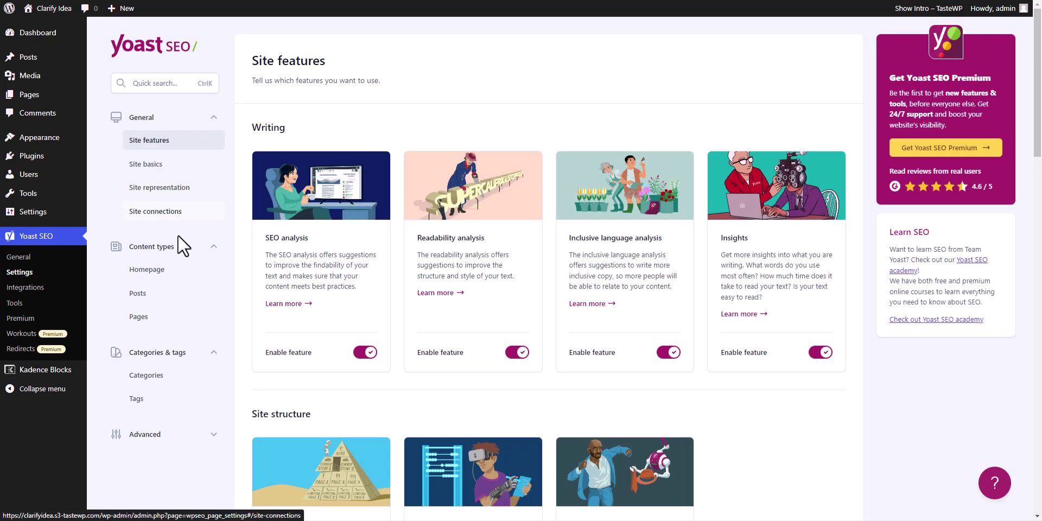
click(164, 270)
click(161, 294)
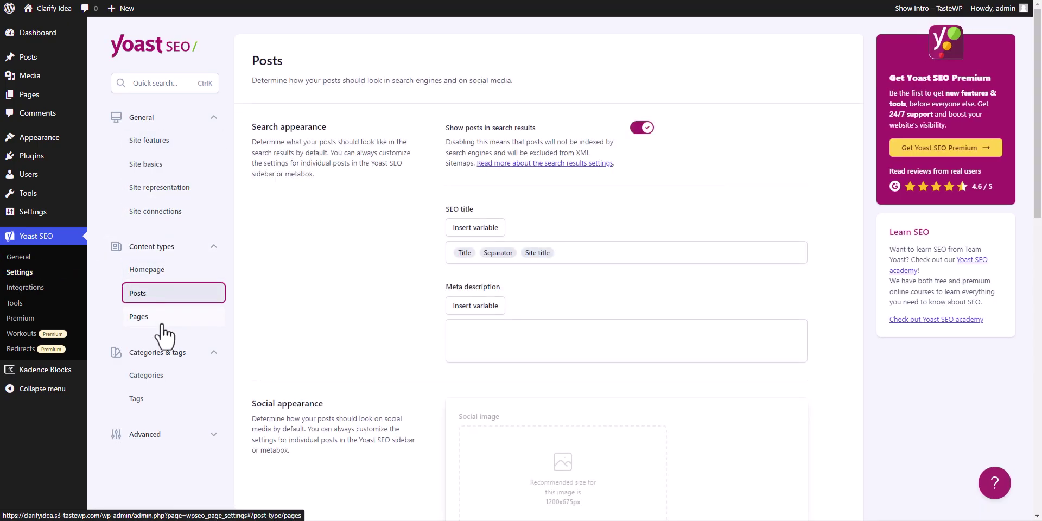
click(165, 320)
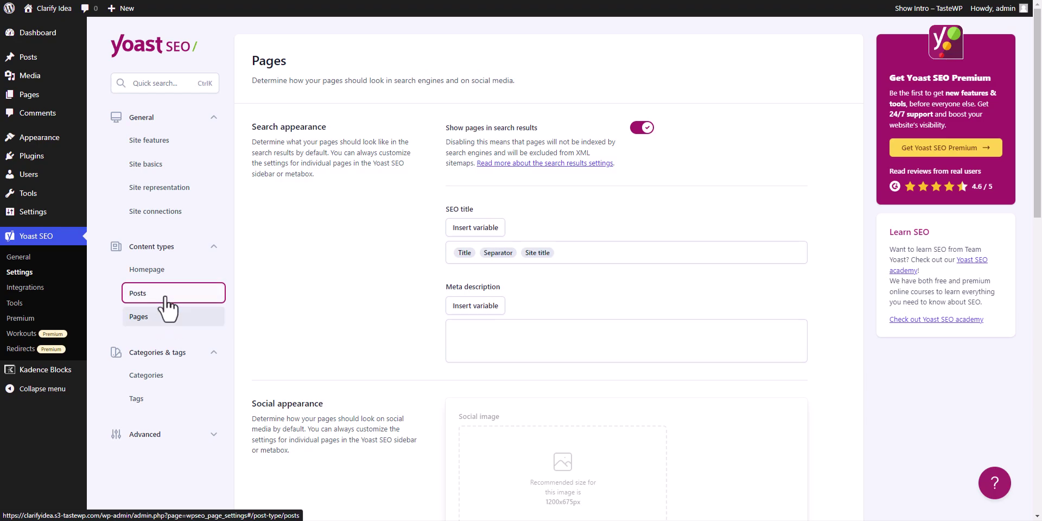
click(164, 296)
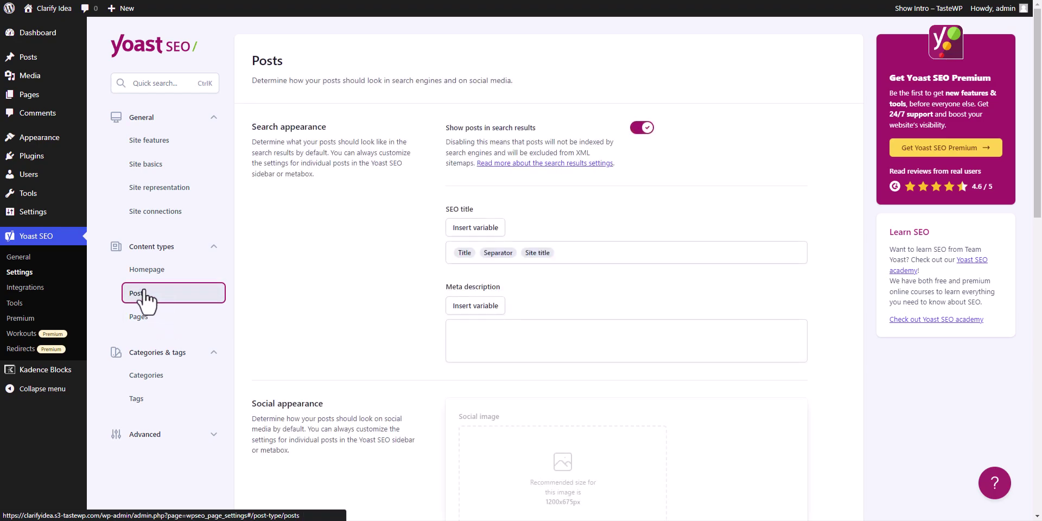
- Open the Bulk editor tool and look through the new Yoast SEO title fields for all posts and pages
click(20, 307)
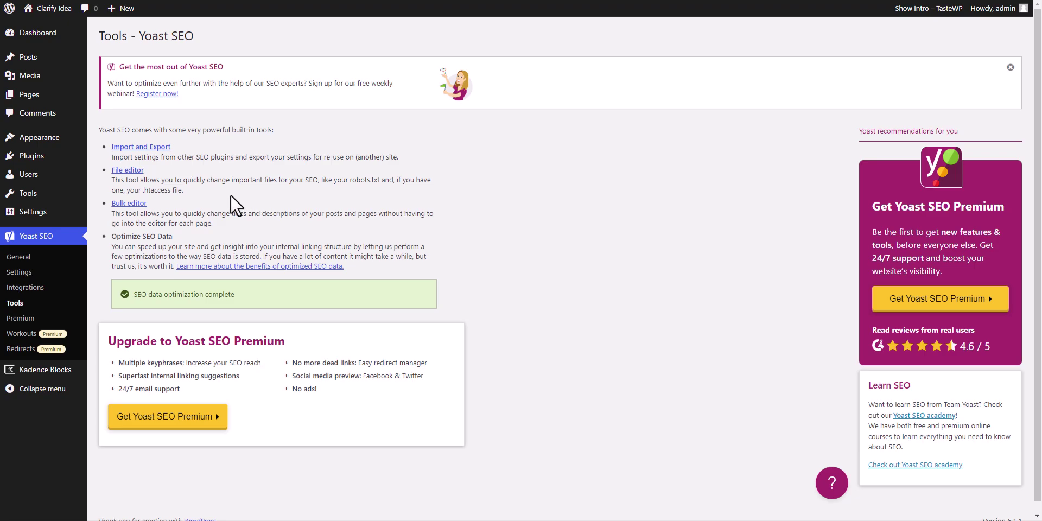
click(122, 204)
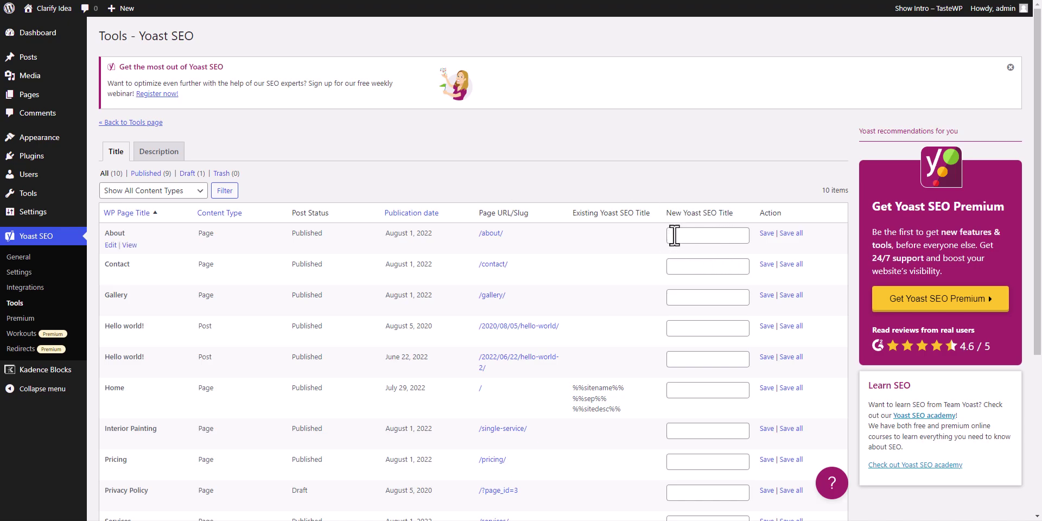
click(695, 237)
scroll(646, 255, down, 4)
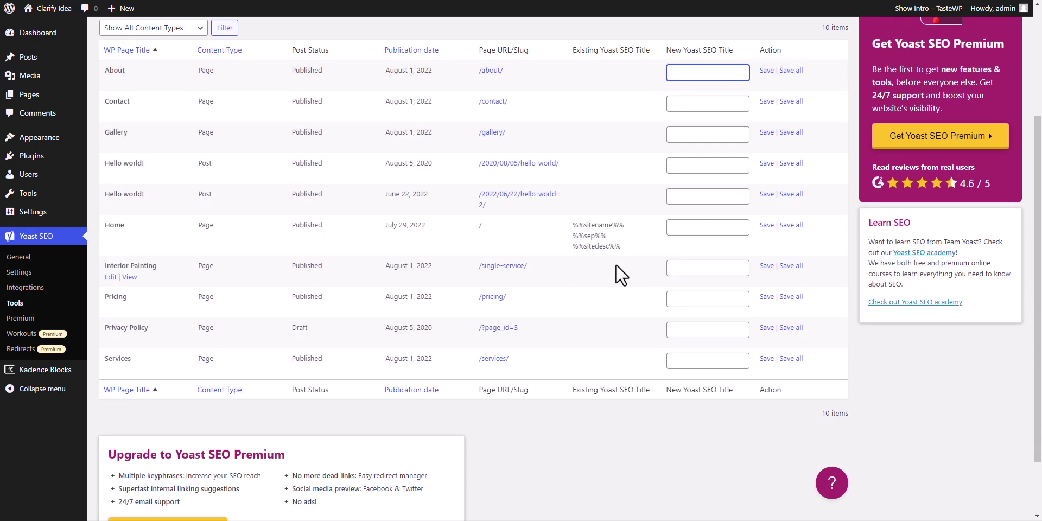
scroll(618, 288, up, 3)
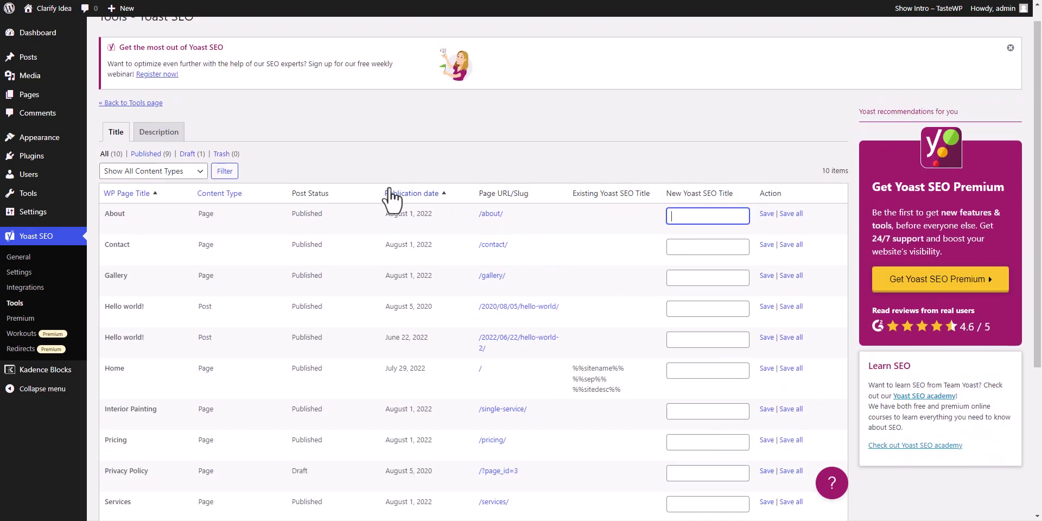
- Inspect the new meta description fields for About, Contact and Gallery in the Bulk editor, then return to the Tools page
click(157, 134)
click(694, 228)
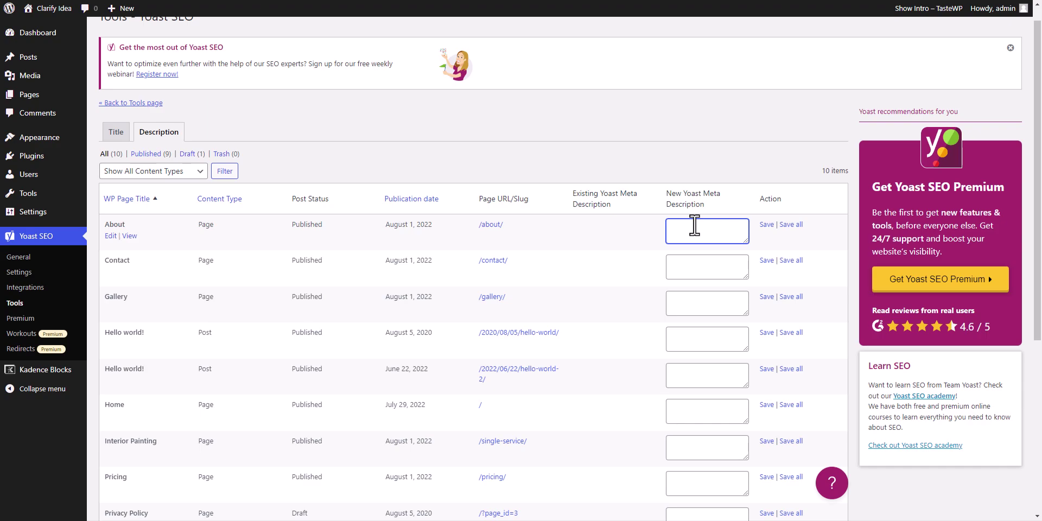
click(705, 266)
click(707, 299)
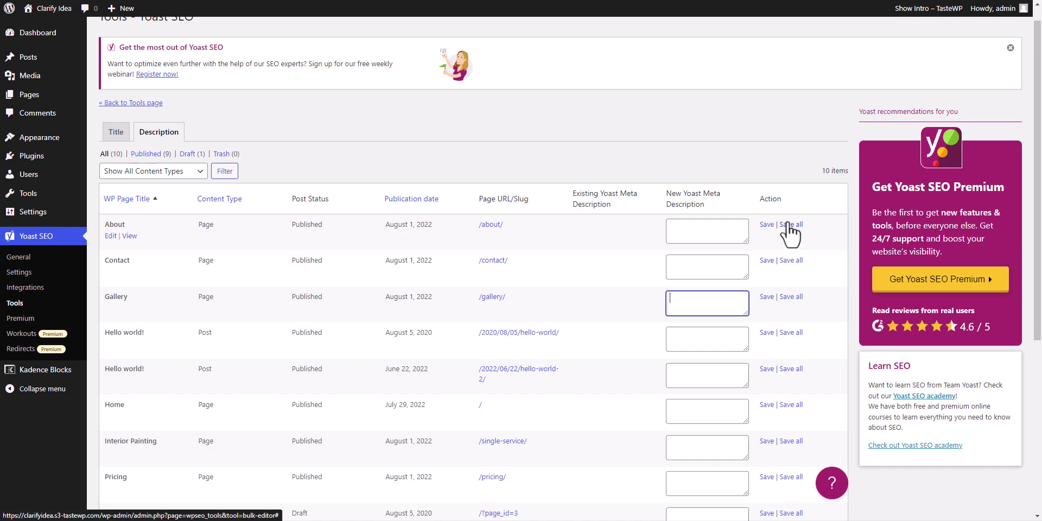
click(132, 103)
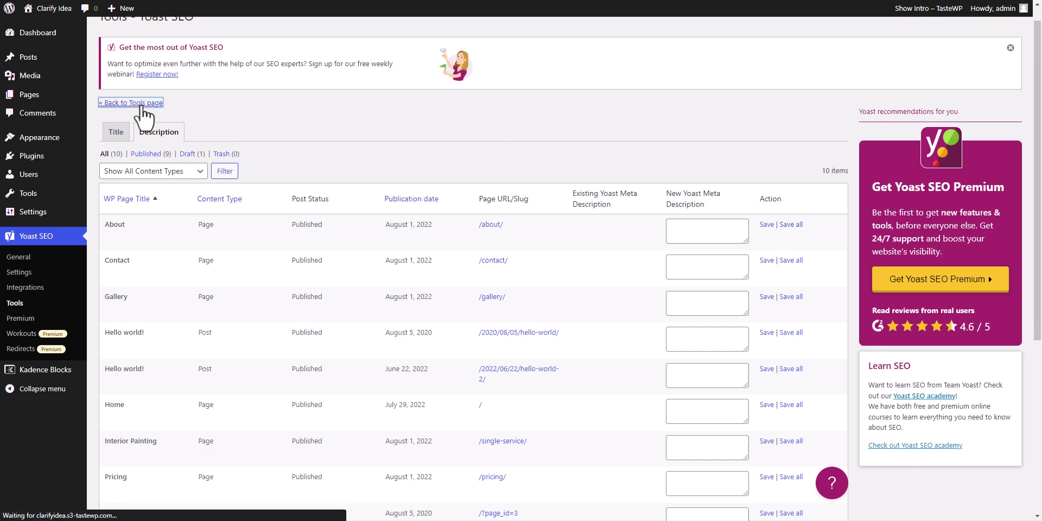